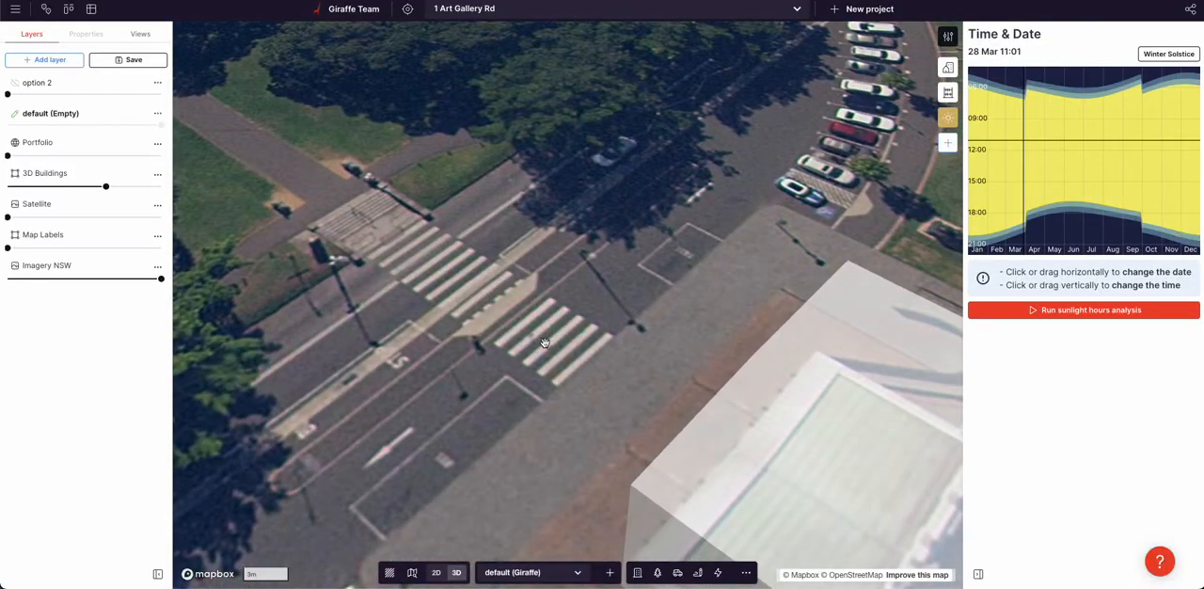
Draw a line about 24 m long across the road along the existing pedestrian crossing
scroll(542, 344, "down", 7)
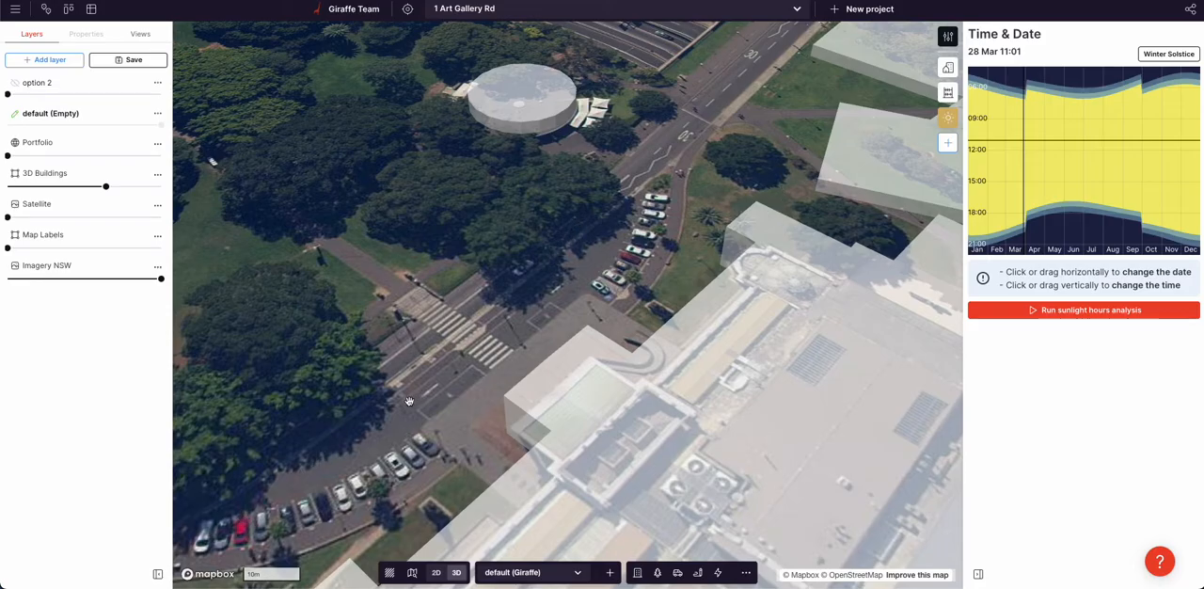
left_click_drag(411, 400, 492, 366)
scroll(542, 278, "up", 3)
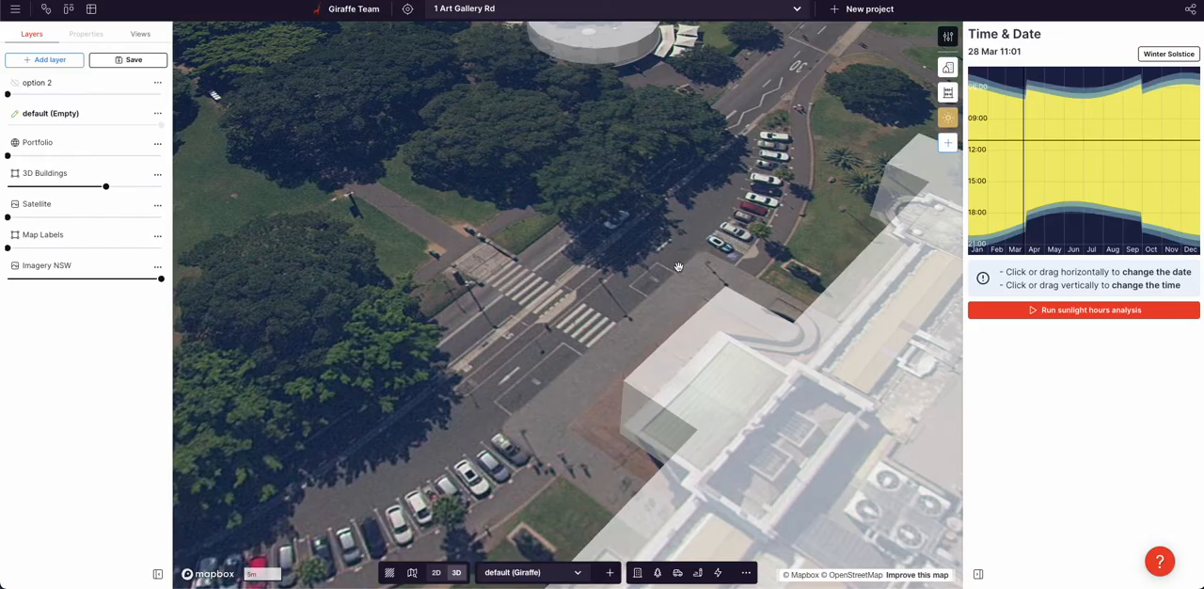
left_click(469, 271)
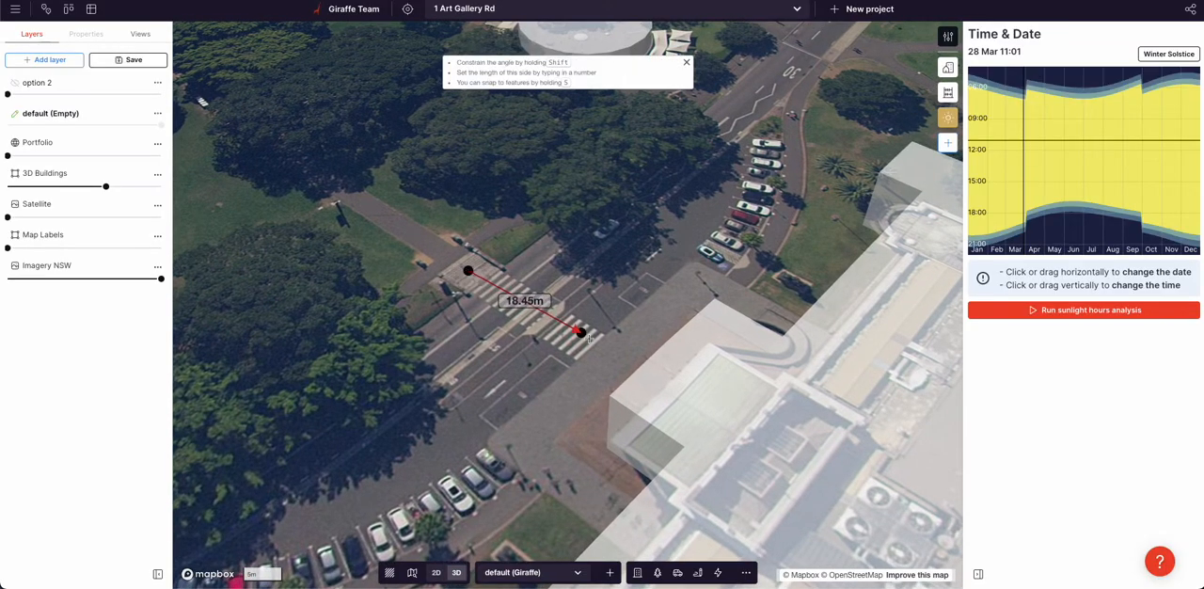
left_click(612, 357)
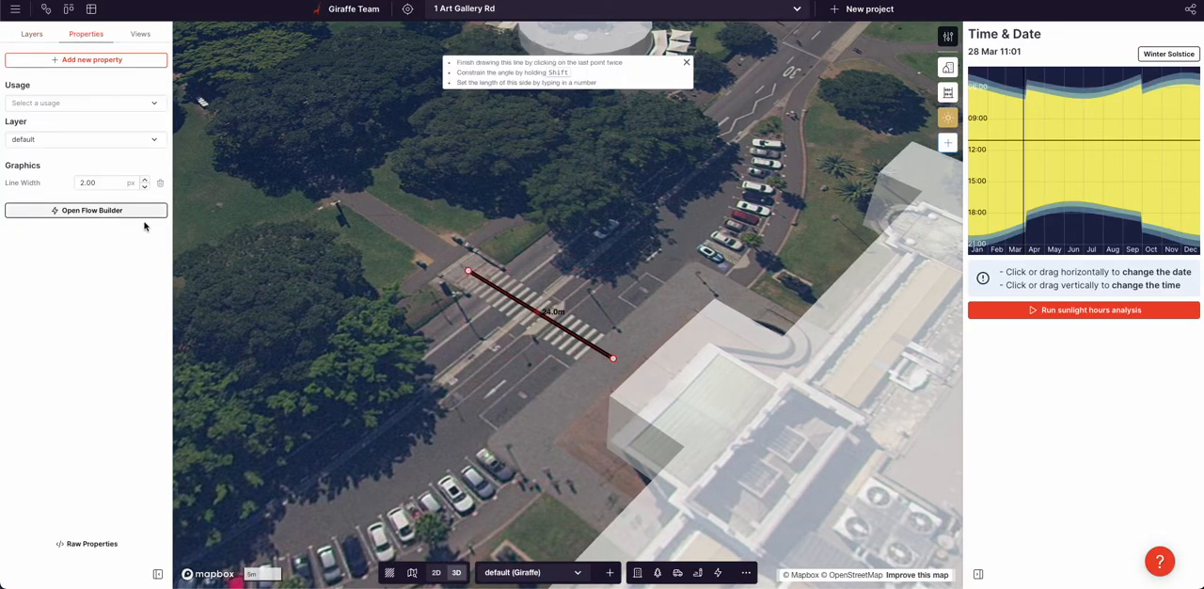
Apply a Stroke Dash flow to the crossing line and set its spacing to 0.6 m
left_click(102, 210)
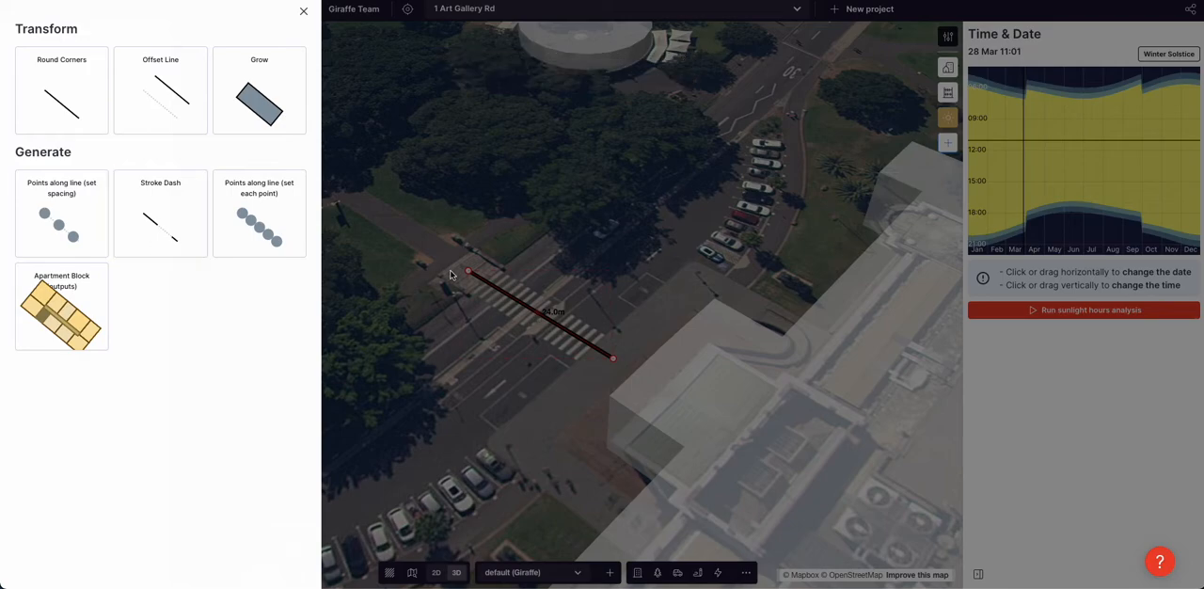
left_click(147, 224)
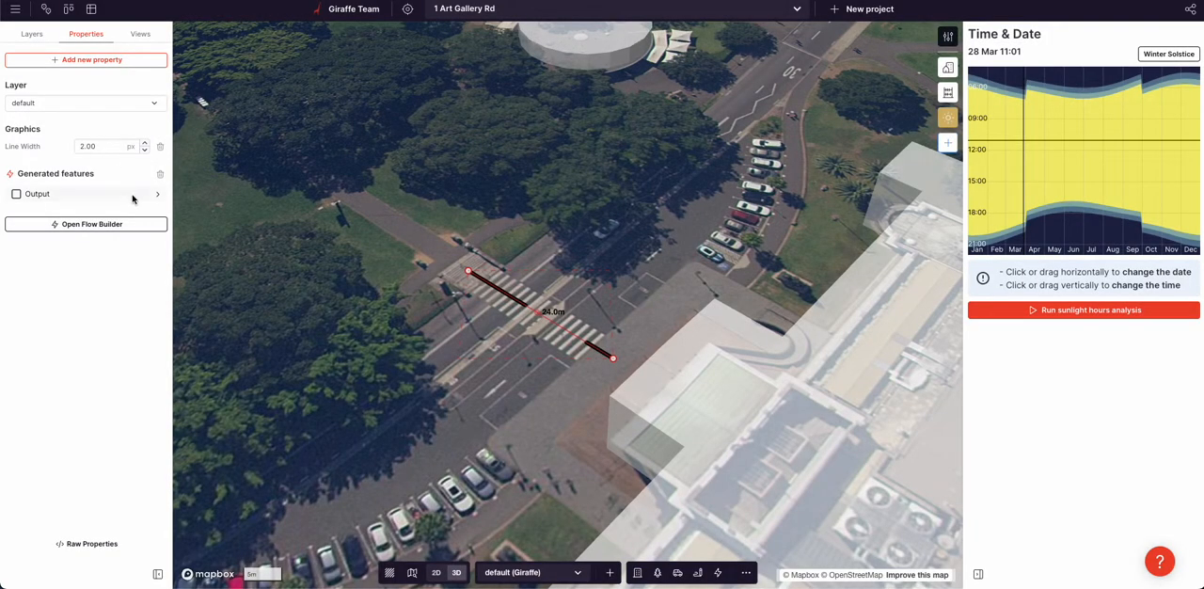
left_click(72, 227)
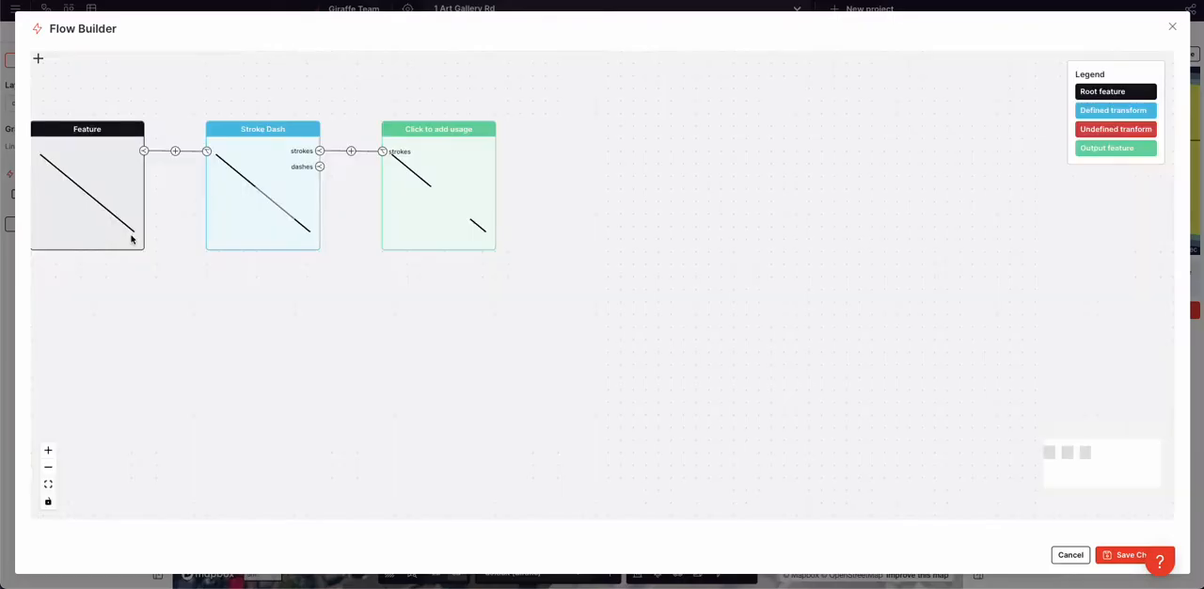
left_click(318, 227)
left_click(166, 139)
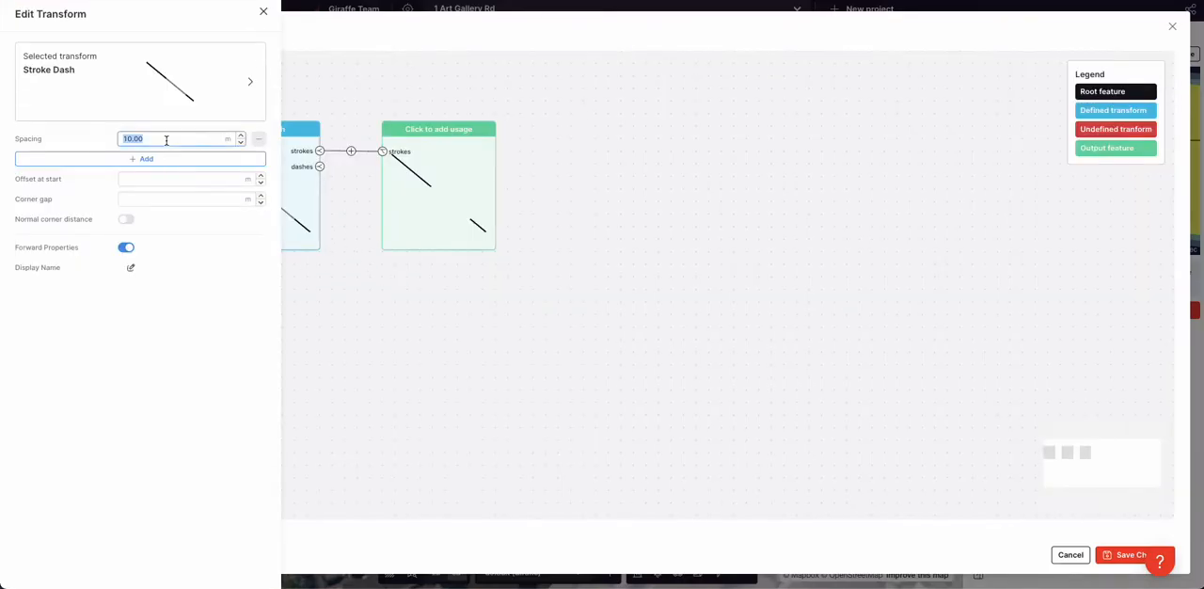
type("0.6")
left_click(97, 147)
left_click(390, 310)
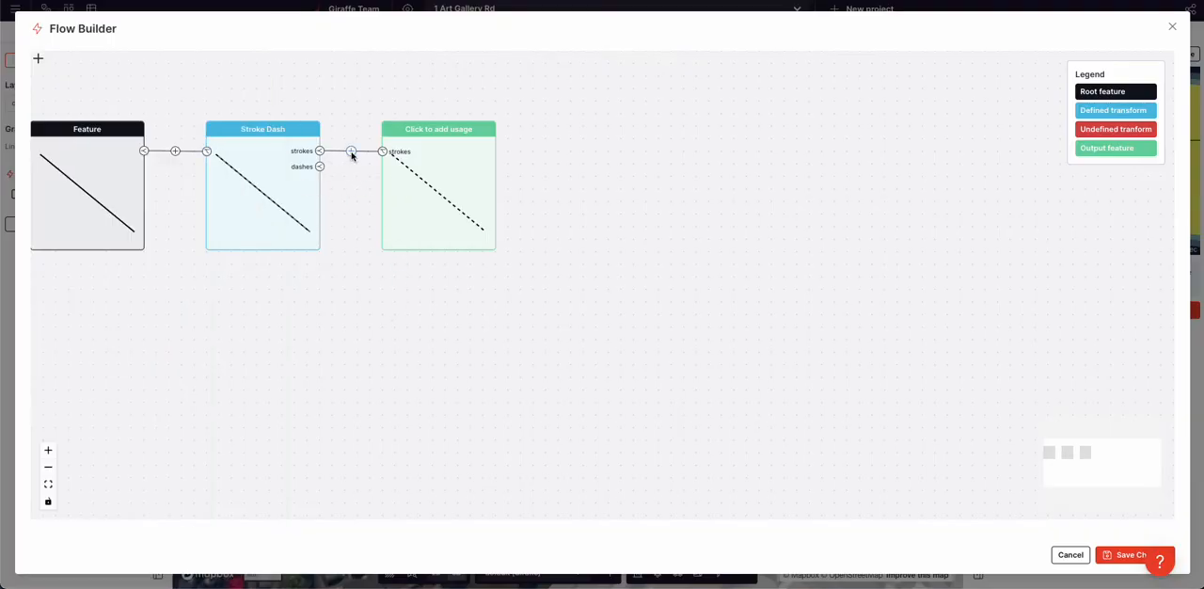
Insert an Offset Poly transform after the Stroke Dash strokes and set its distance to 3.0 m
left_click(351, 150)
left_click(427, 201)
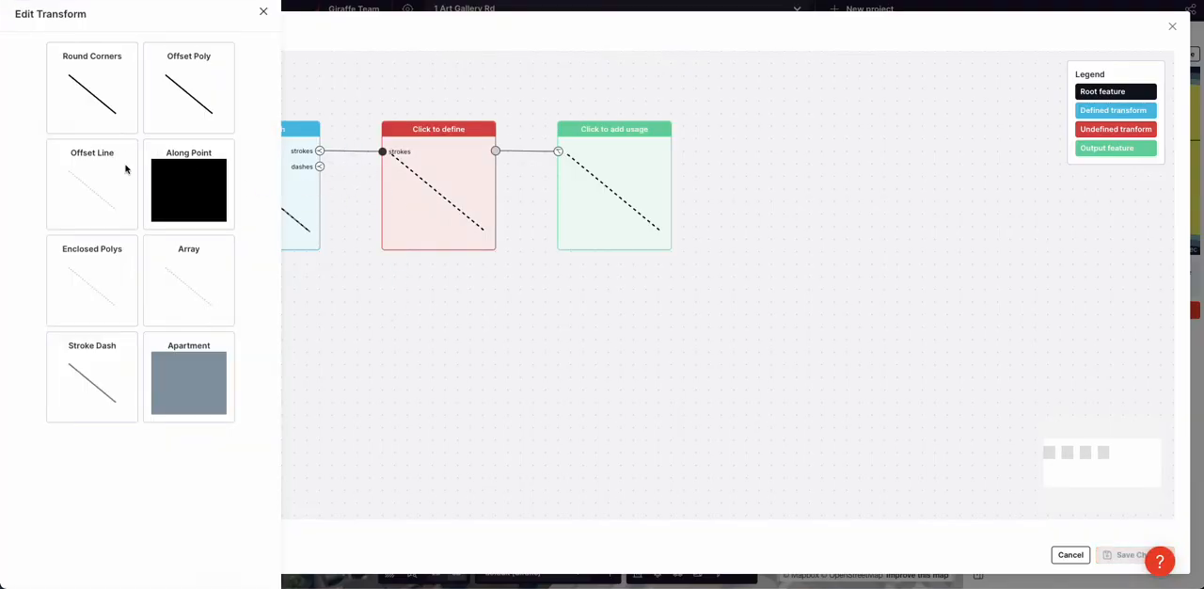
left_click(208, 98)
left_click(142, 139)
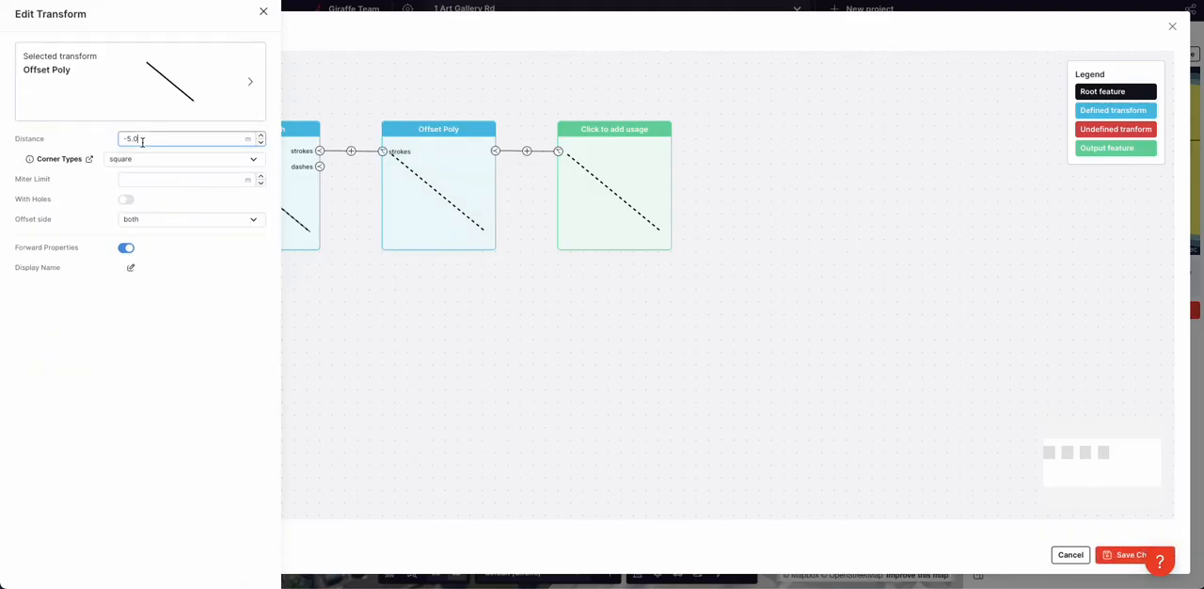
type("2.0")
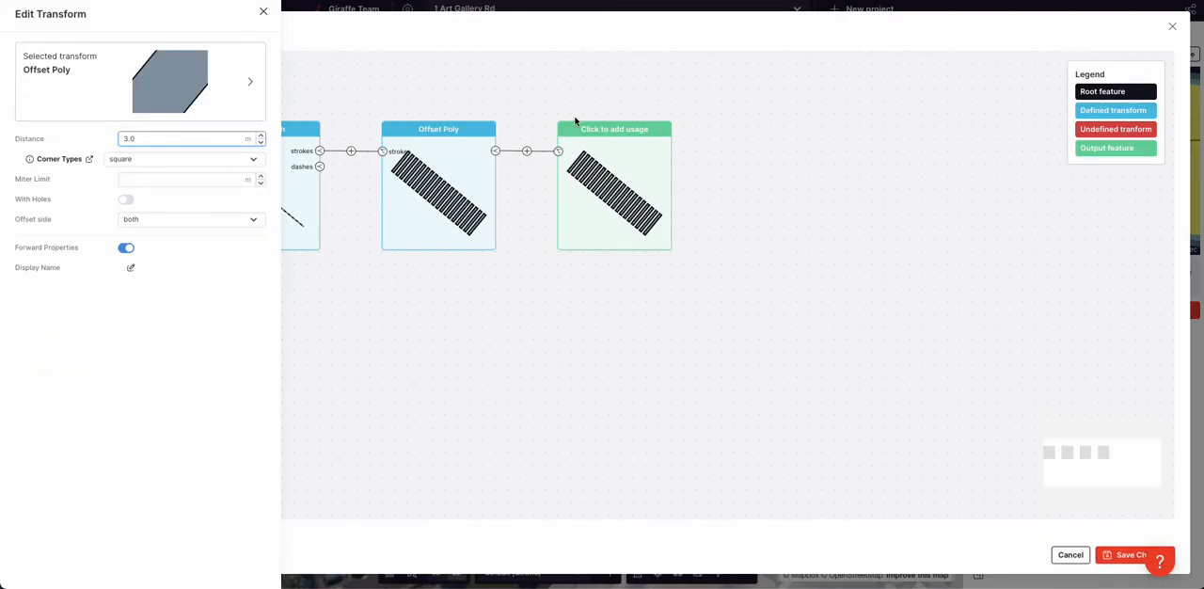
Assign the Plaza usage to the output of the offset strokes
left_click(607, 193)
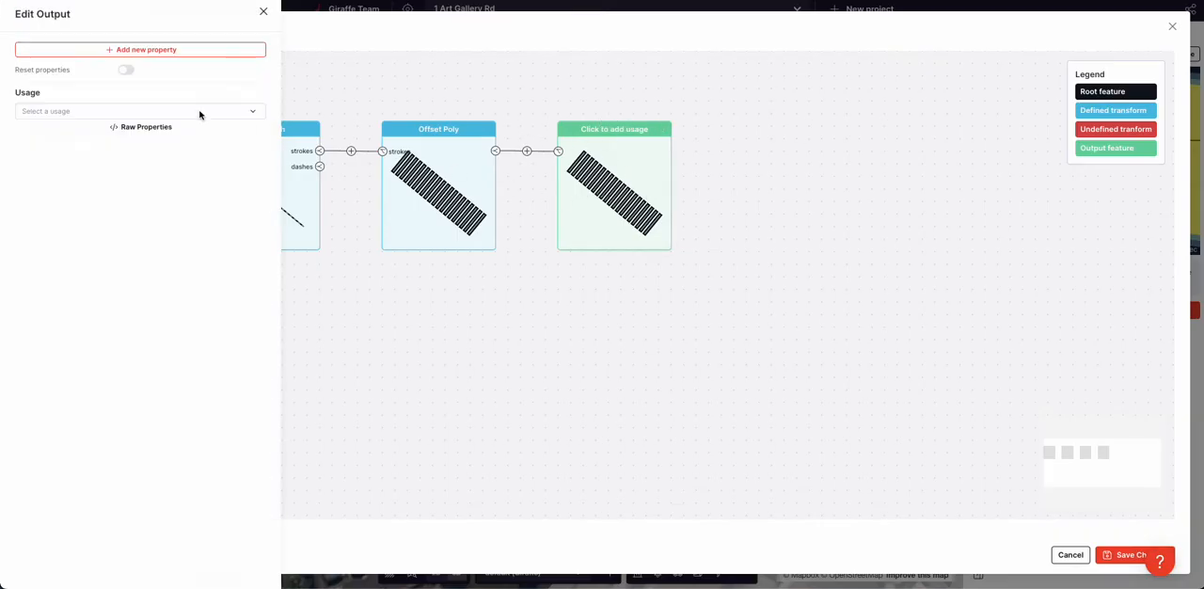
left_click(130, 112)
type("pla")
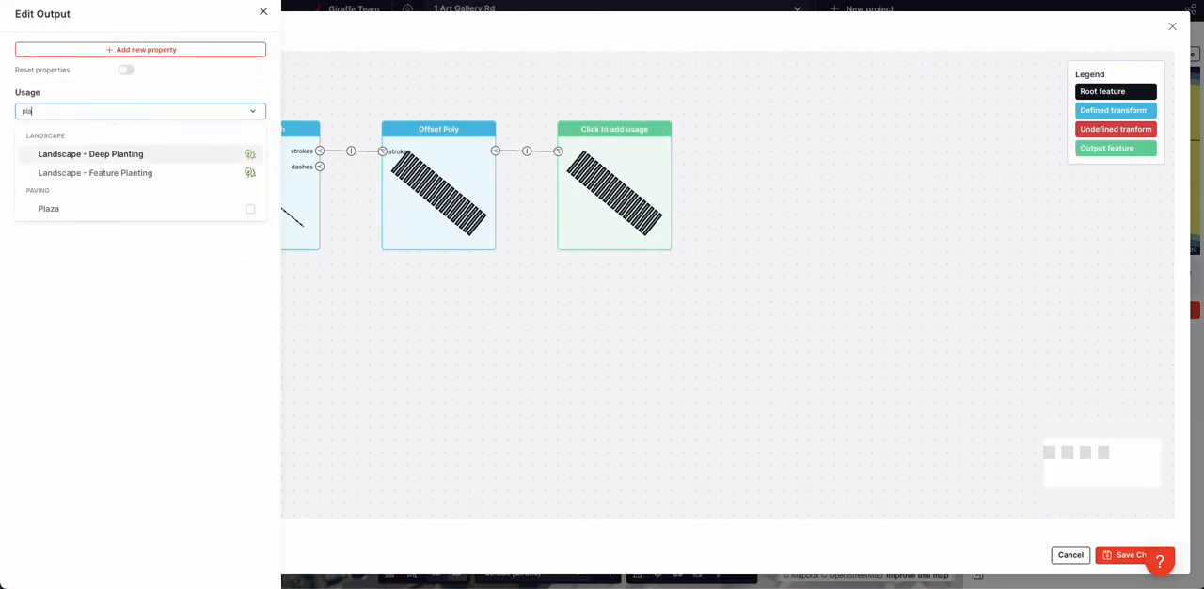
left_click(104, 208)
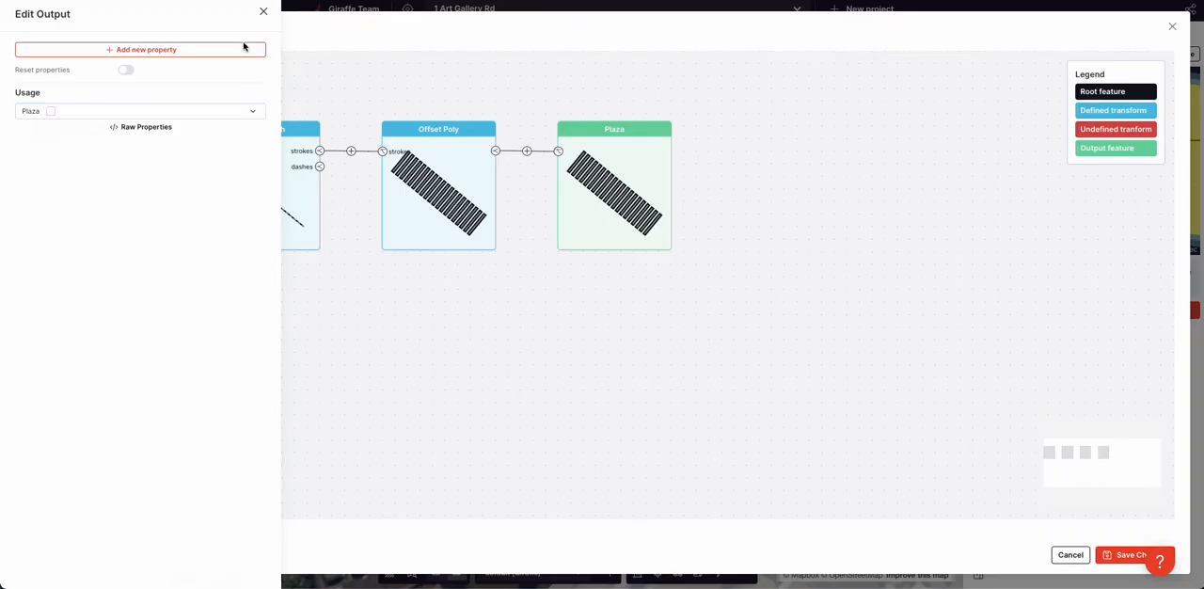
Add a Color property to the strokes' Plaza output, set it to white, and save the flow changes
left_click(192, 49)
type("col")
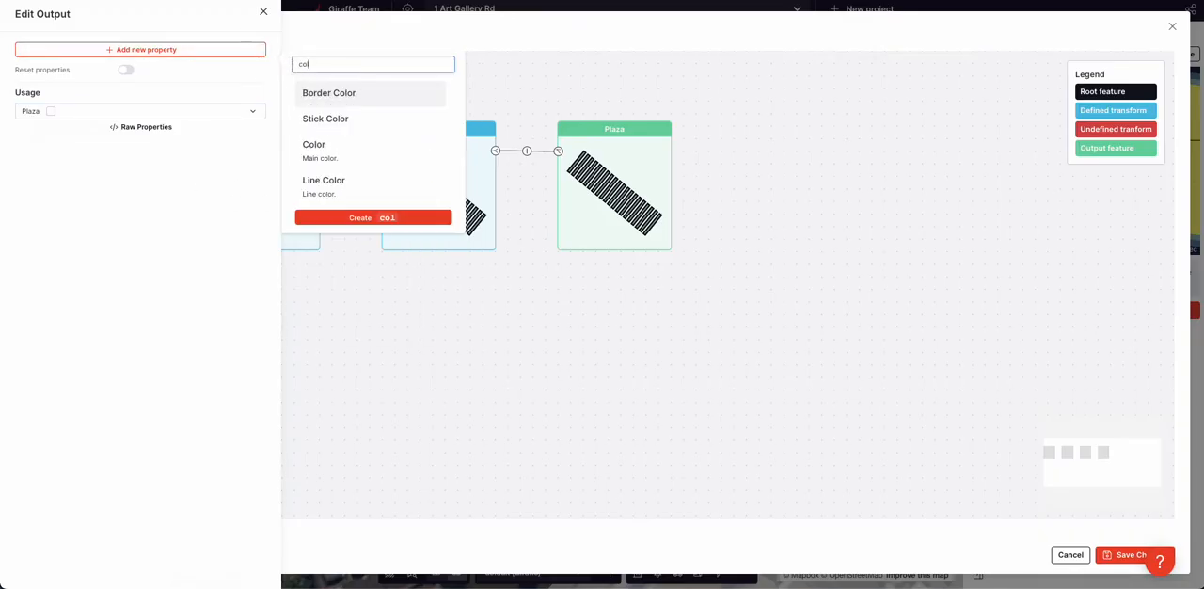
left_click(314, 148)
left_click(123, 154)
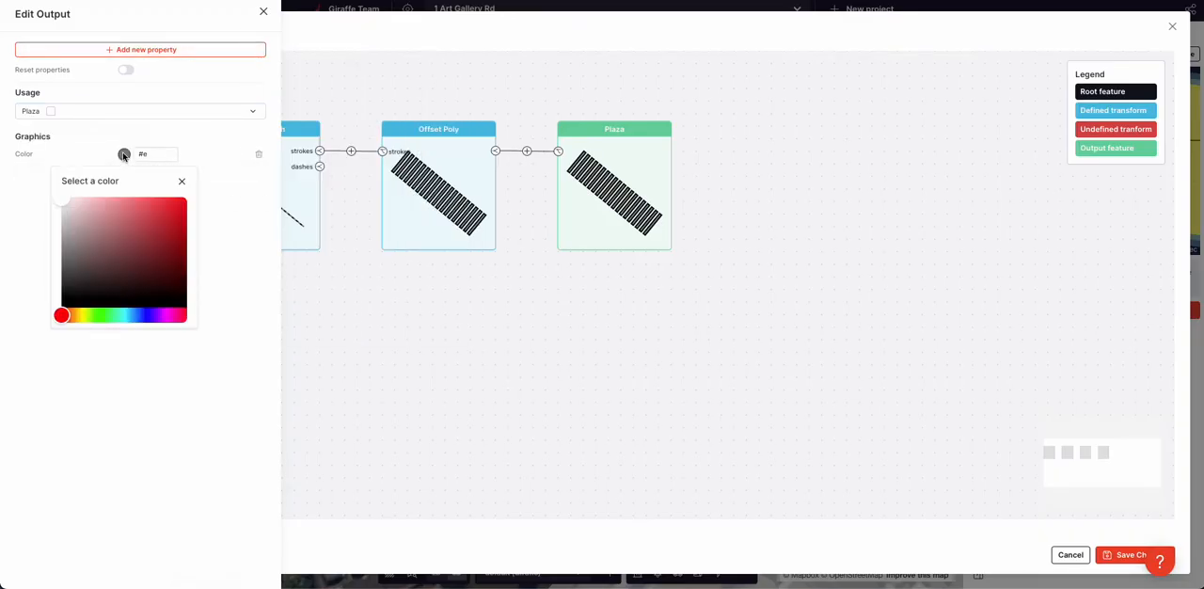
left_click(57, 207)
left_click(537, 342)
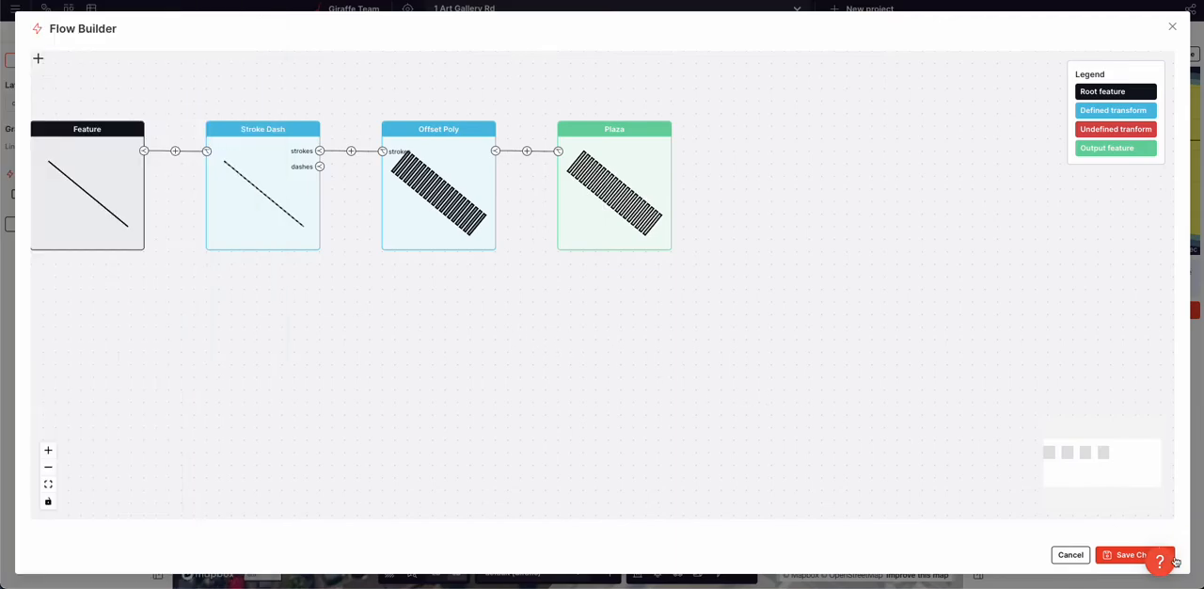
left_click(1120, 555)
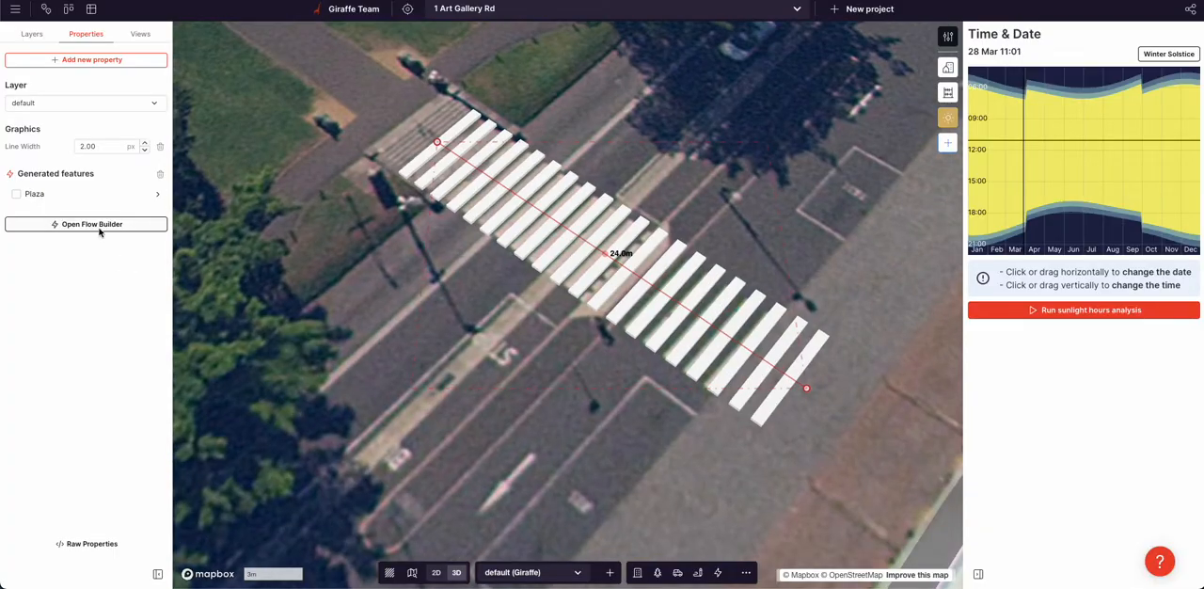
Reopen the crossing line's flow and add an output for the Stroke Dash dashes
left_click(94, 224)
left_click(323, 168)
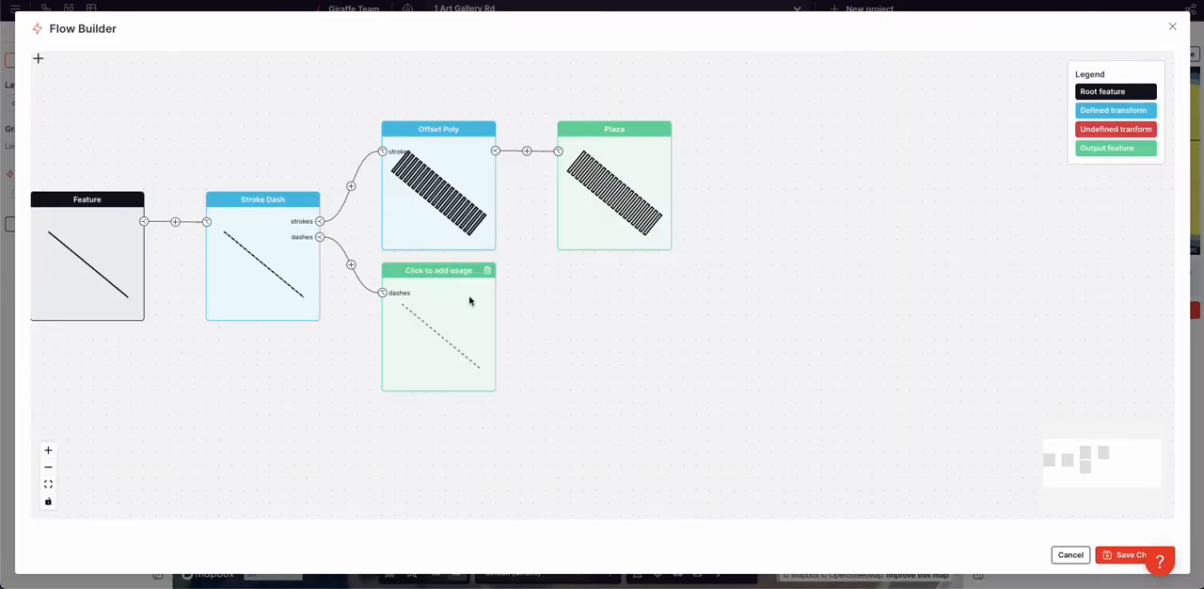
left_click(465, 301)
left_click(92, 111)
type("of")
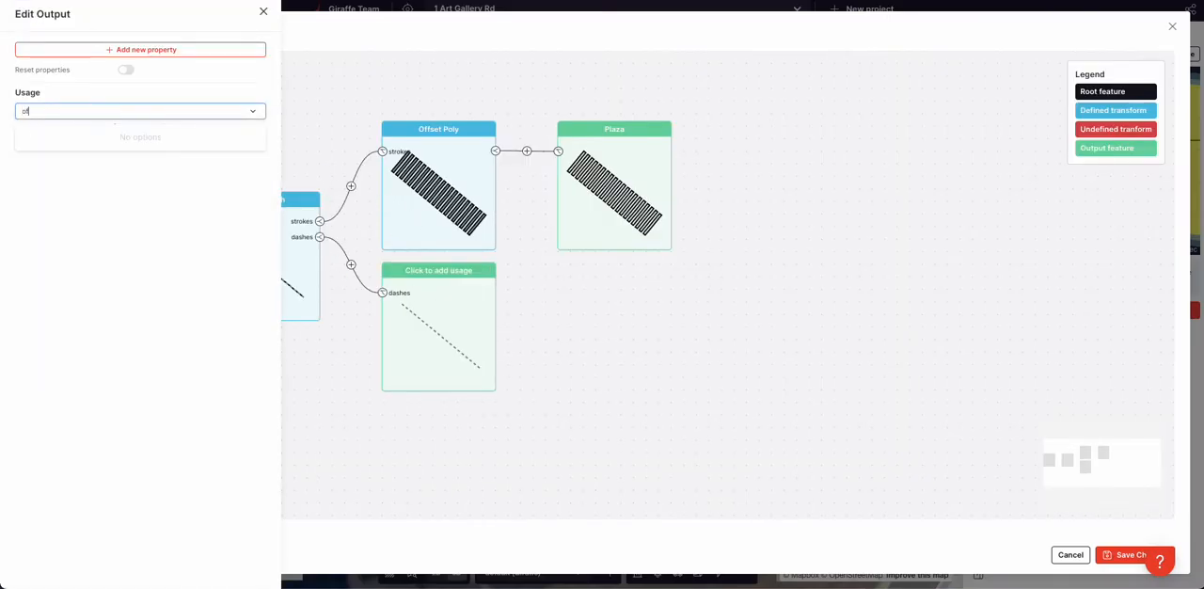
left_click(217, 286)
left_click(509, 337)
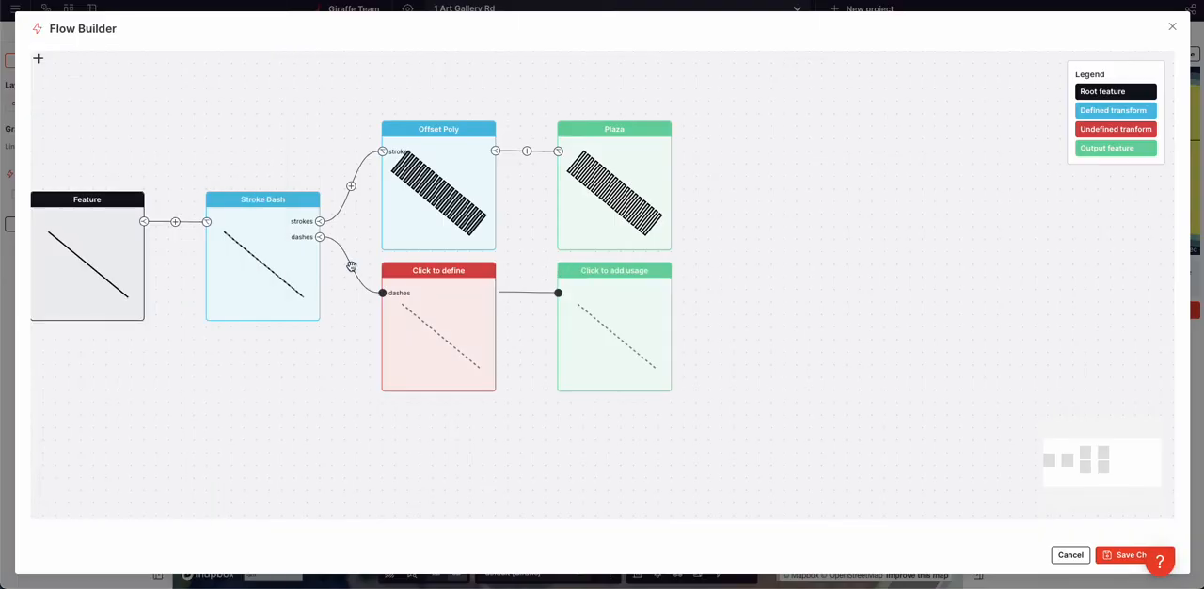
Insert an Offset Poly transform on the dashes branch and set its distance to 3.0 m
left_click(350, 264)
left_click(188, 94)
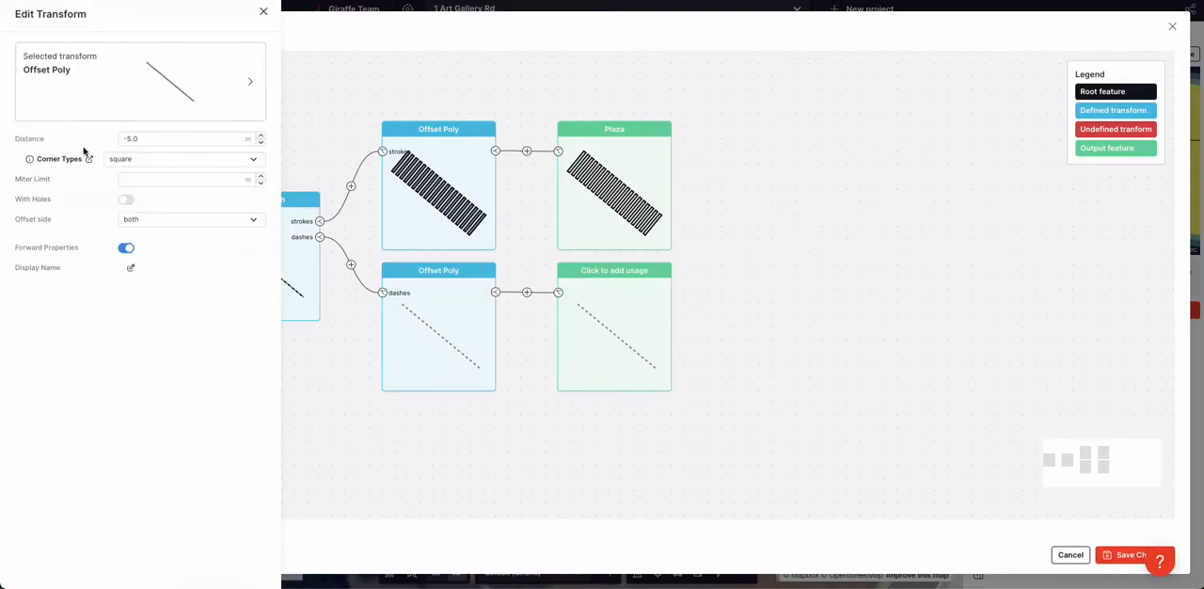
double_click(133, 138)
type("3.0")
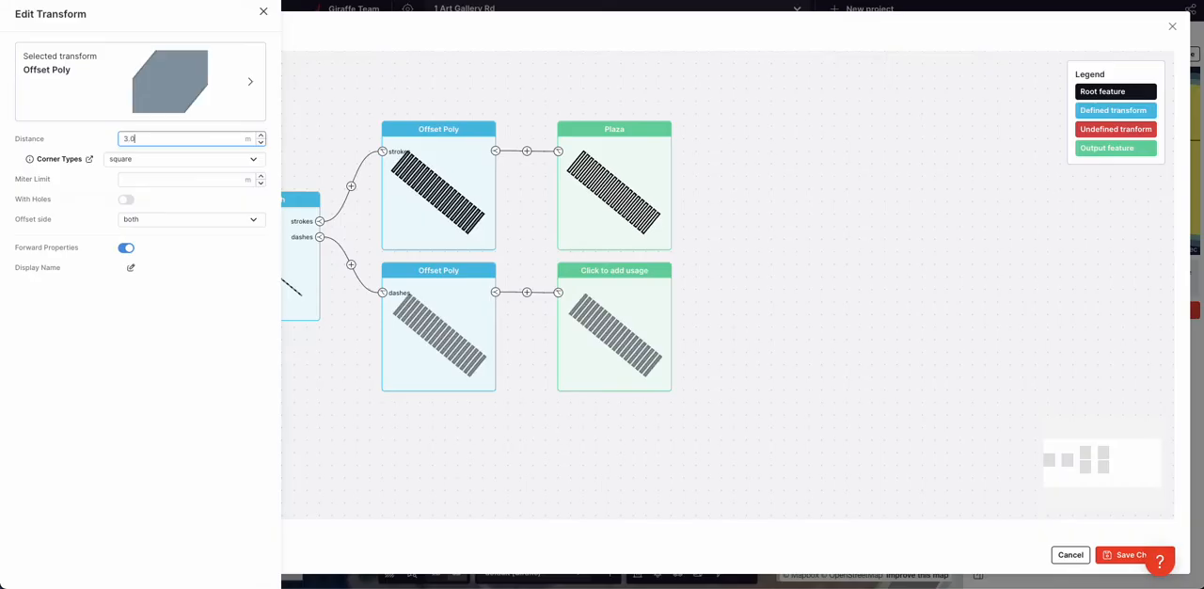
Assign the Plaza usage to the output of the offset dashes
left_click(592, 323)
left_click(126, 110)
type("pla")
left_click(92, 210)
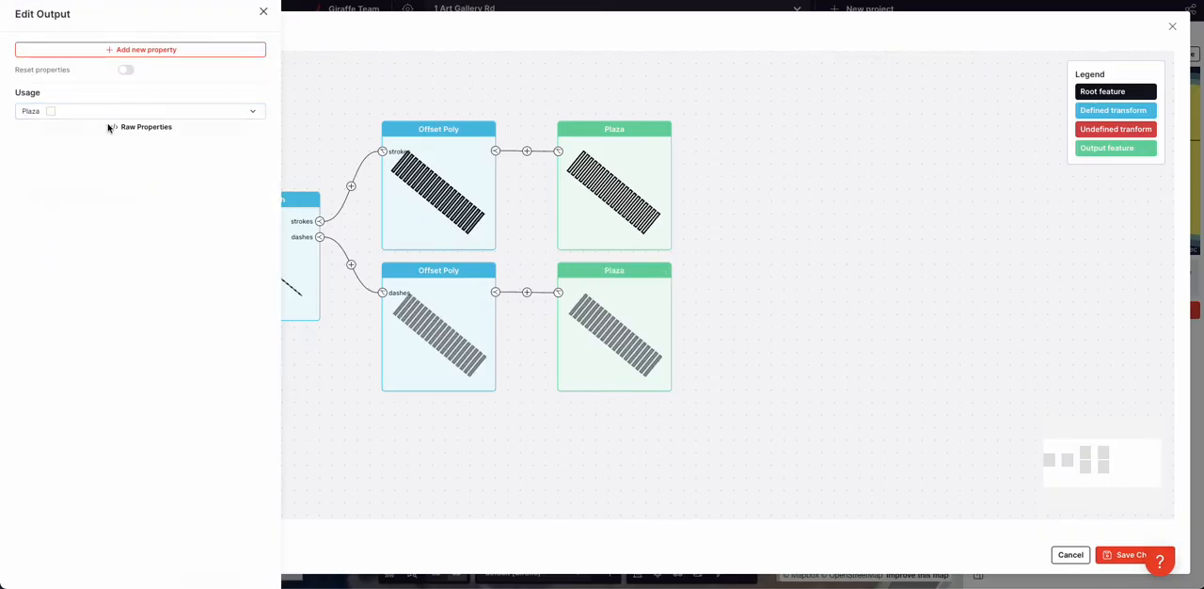
Add a Color property to the dashes' Plaza output, set it to dark grey #5c5c5c, and save the flow changes
left_click(141, 50)
type("col")
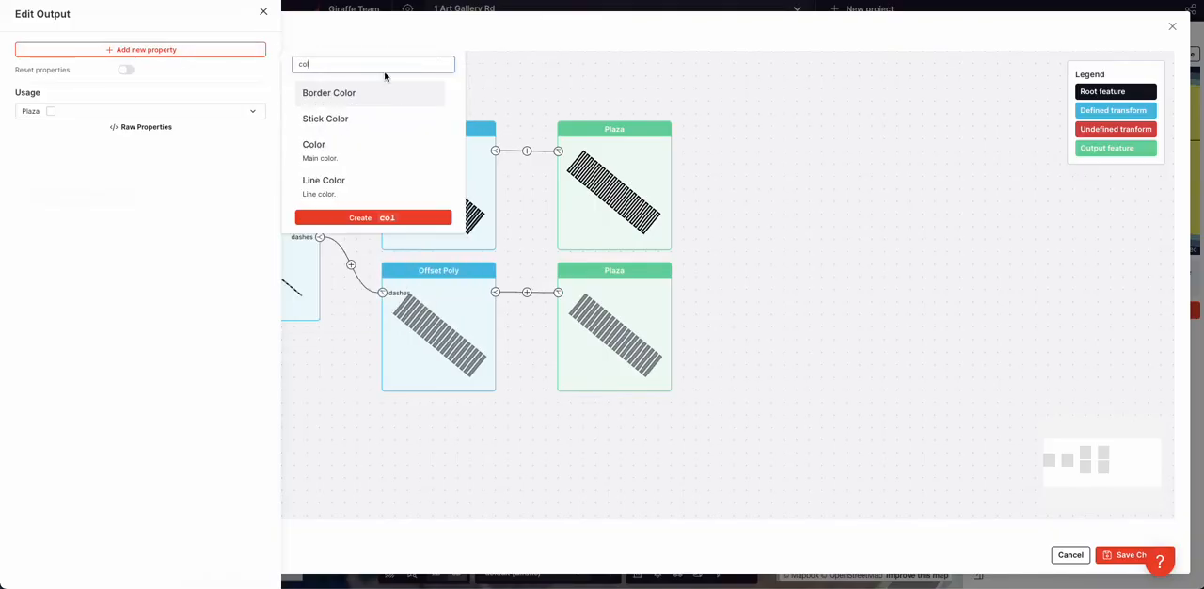
left_click(352, 146)
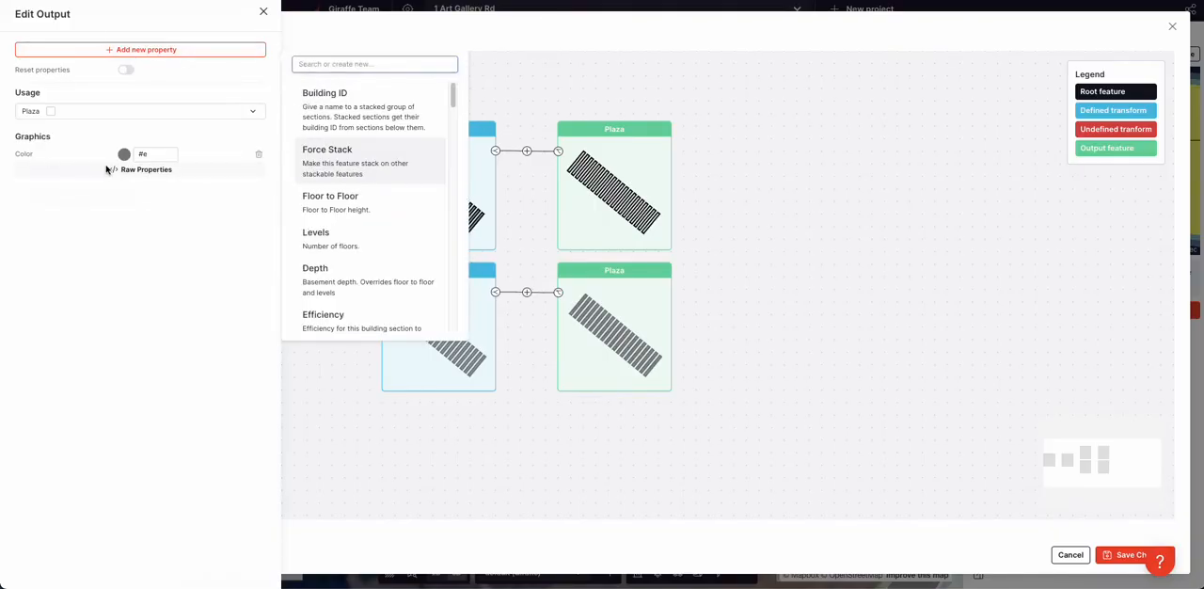
left_click(124, 154)
left_click_drag(83, 222, 39, 269)
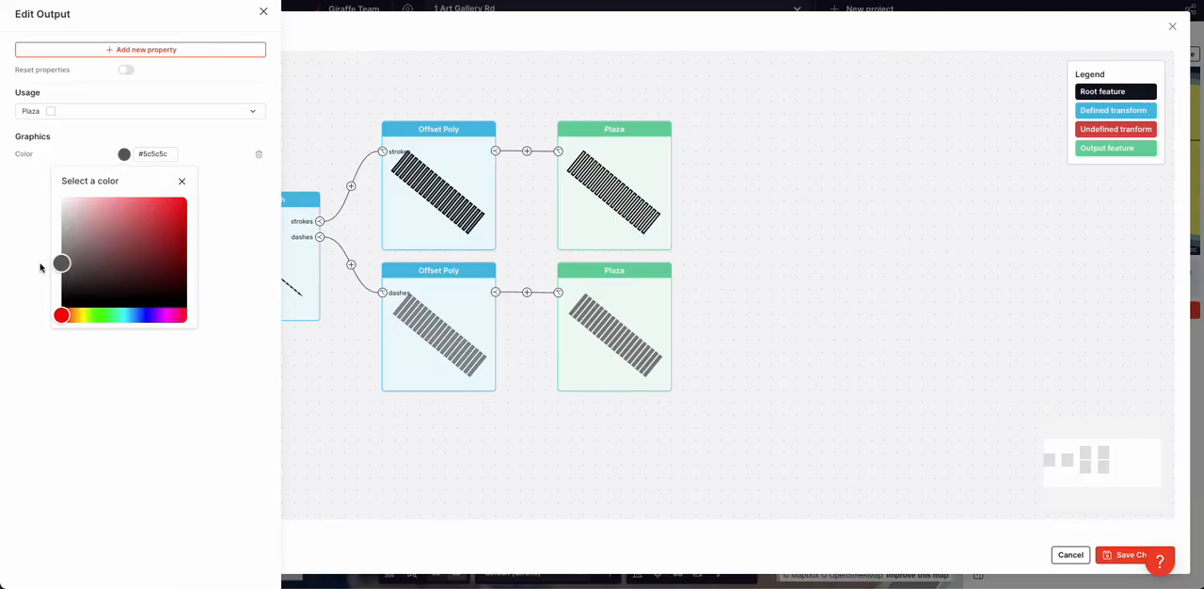
left_click(478, 496)
left_click(1124, 555)
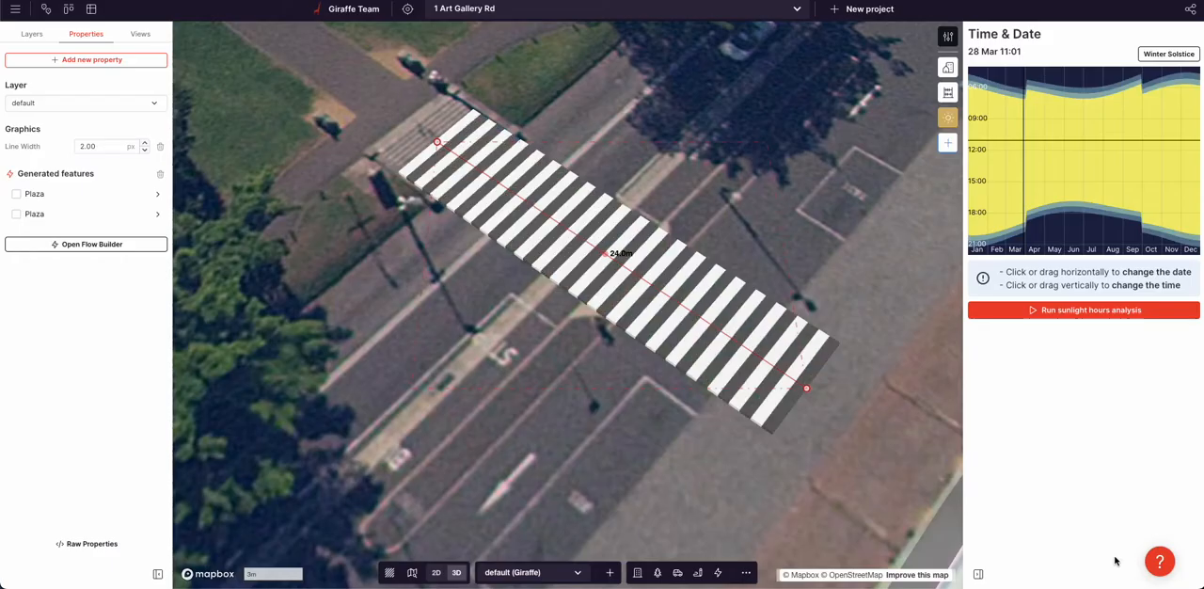
Add a vertex at the middle of the crossing line and deselect the crossing
mouse_move(603, 256)
left_mouse_down()
mouse_move(621, 261)
mouse_move(608, 254)
left_mouse_up()
right_click_drag(538, 384, 519, 266)
scroll(633, 319, "down", 10)
left_click(634, 318)
scroll(519, 267, "up", 5)
left_click(519, 266)
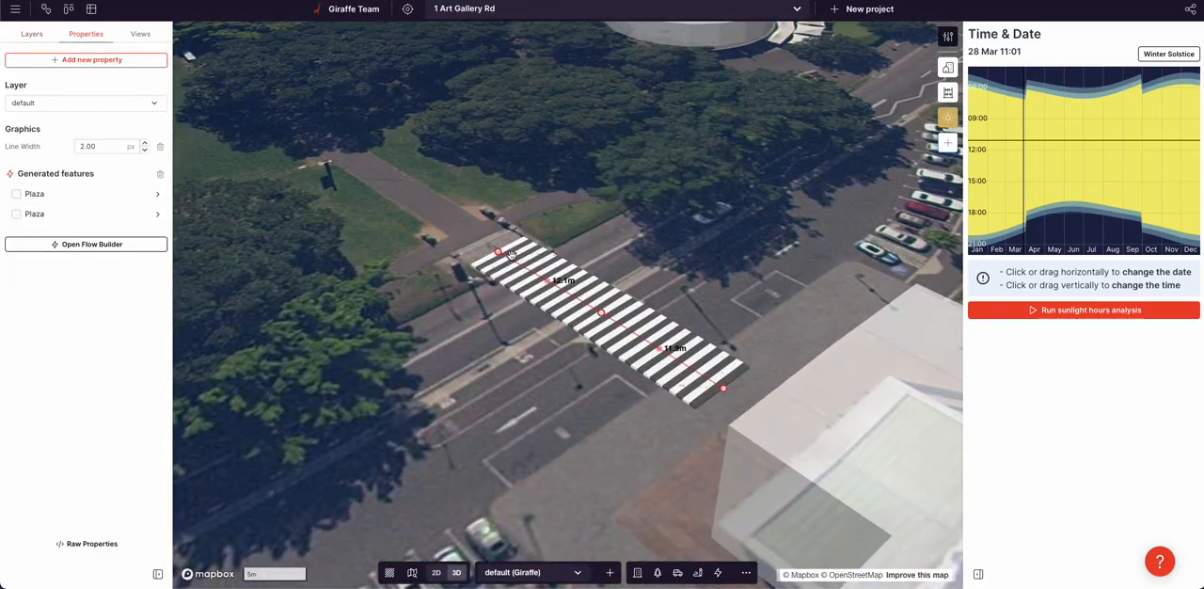
right_click_drag(643, 427, 649, 430)
left_click(574, 372)
Draw a five-point Road along the existing street, passing through the new zebra crossing
scroll(574, 372, "down", 5)
scroll(721, 248, "down", 5)
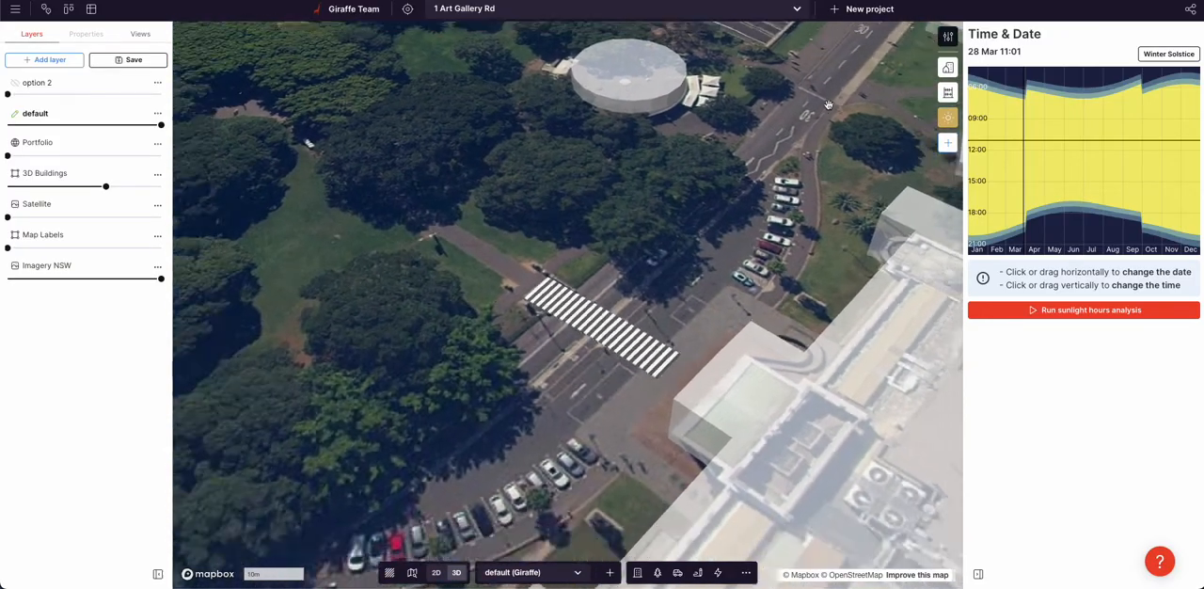
left_click(680, 578)
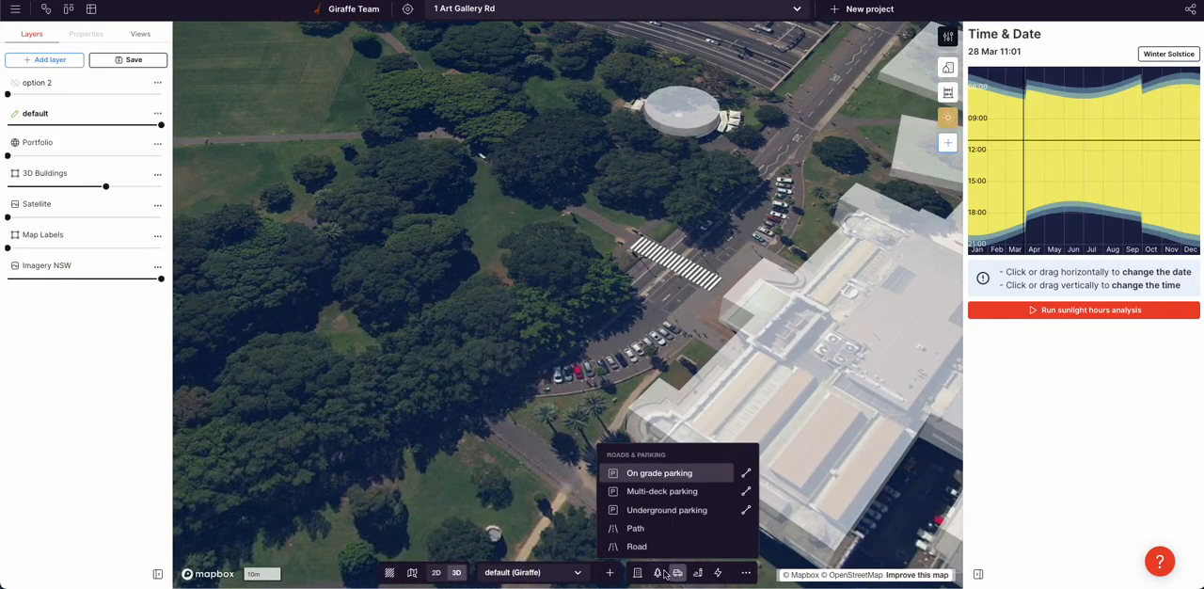
left_click(656, 548)
left_click(819, 103)
left_click(673, 247)
left_click(631, 282)
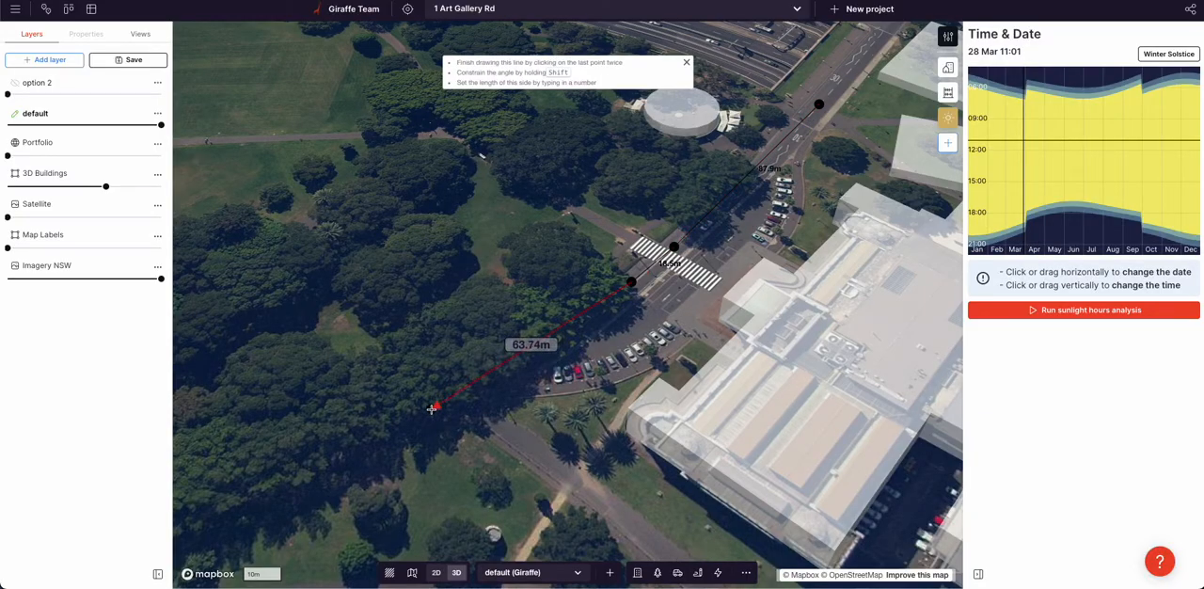
double_click(432, 406)
left_click(533, 344)
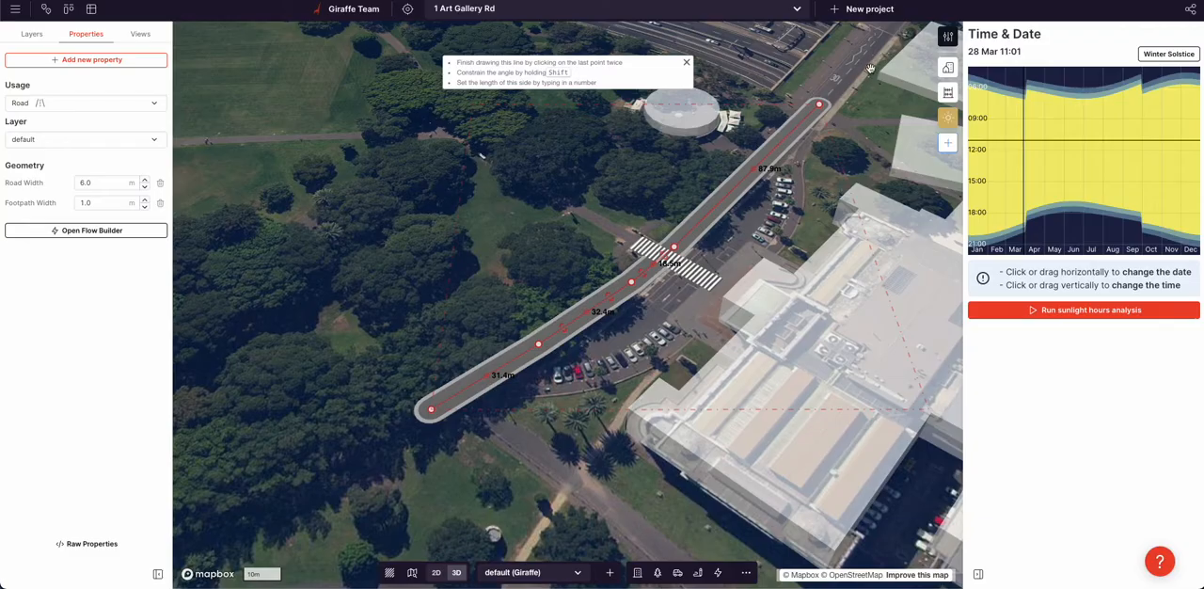
Set the new road's width to 8.2 m to match the existing street
scroll(870, 68, "up", 5)
right_click_drag(847, 68, 815, 126)
left_click_drag(815, 126, 764, 296)
scroll(762, 296, "up", 5)
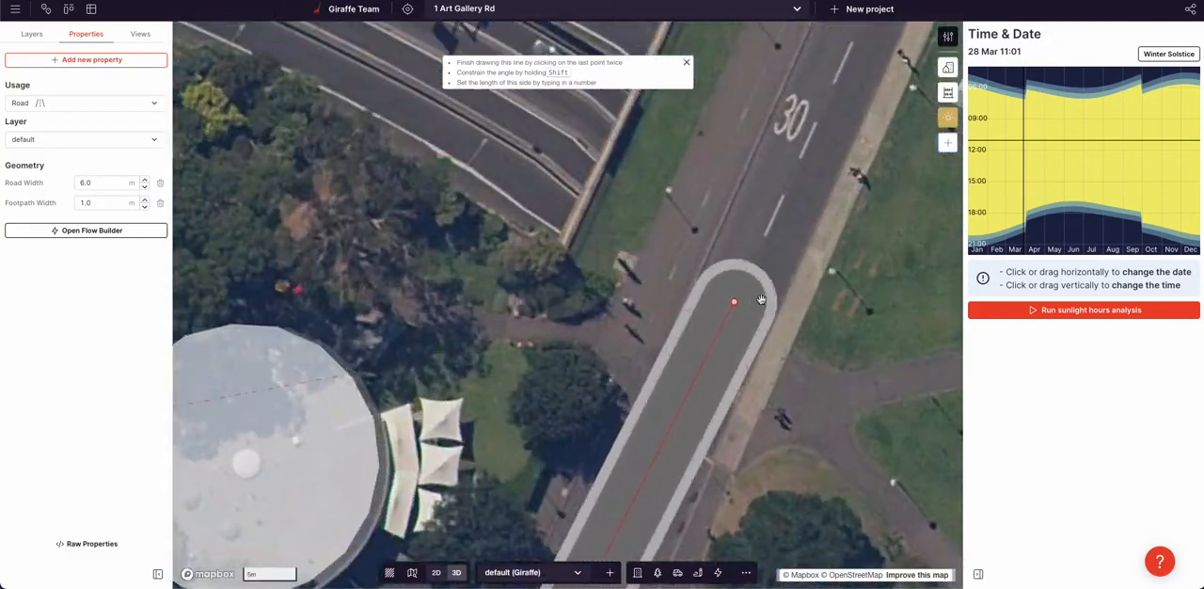
left_click(76, 183)
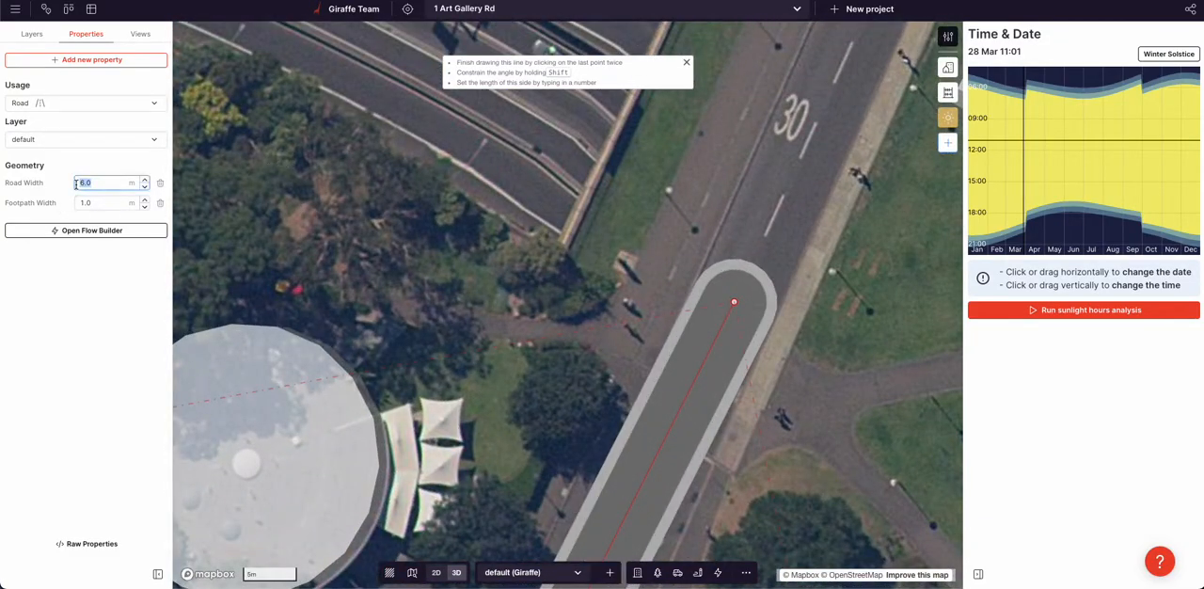
key("Up")
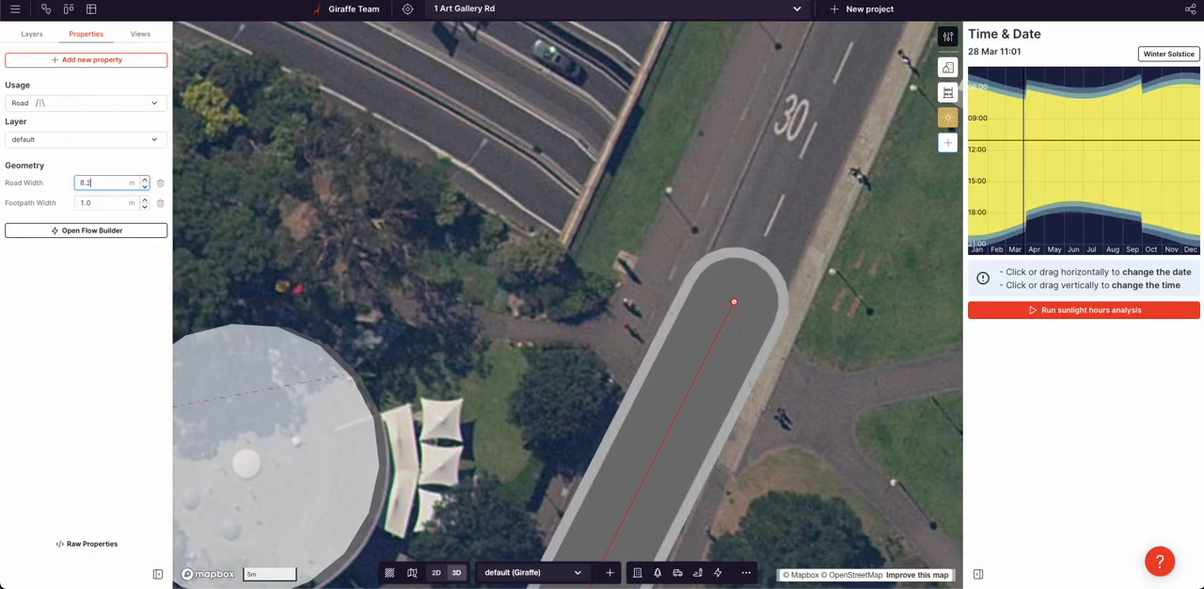
Add intermediate vertices to the road and shift them so its bends follow the existing street, and deselect it
scroll(438, 143, "down", 4)
left_click_drag(490, 521, 501, 517)
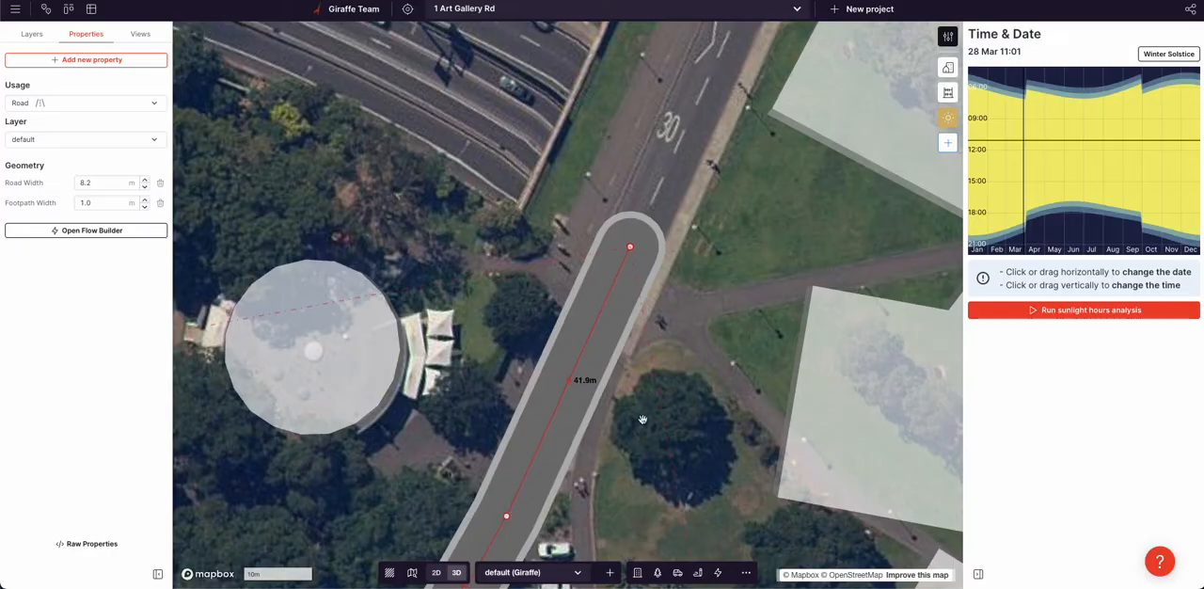
left_click(704, 382)
scroll(703, 373, "down", 3)
left_click_drag(703, 372, 762, 91)
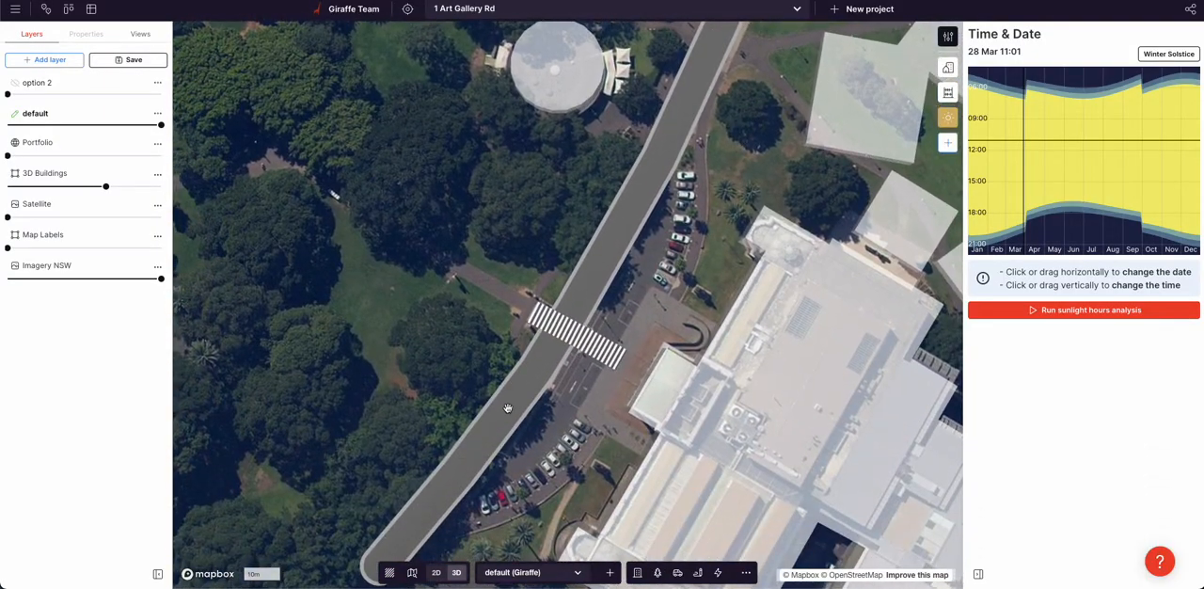
left_click(498, 428)
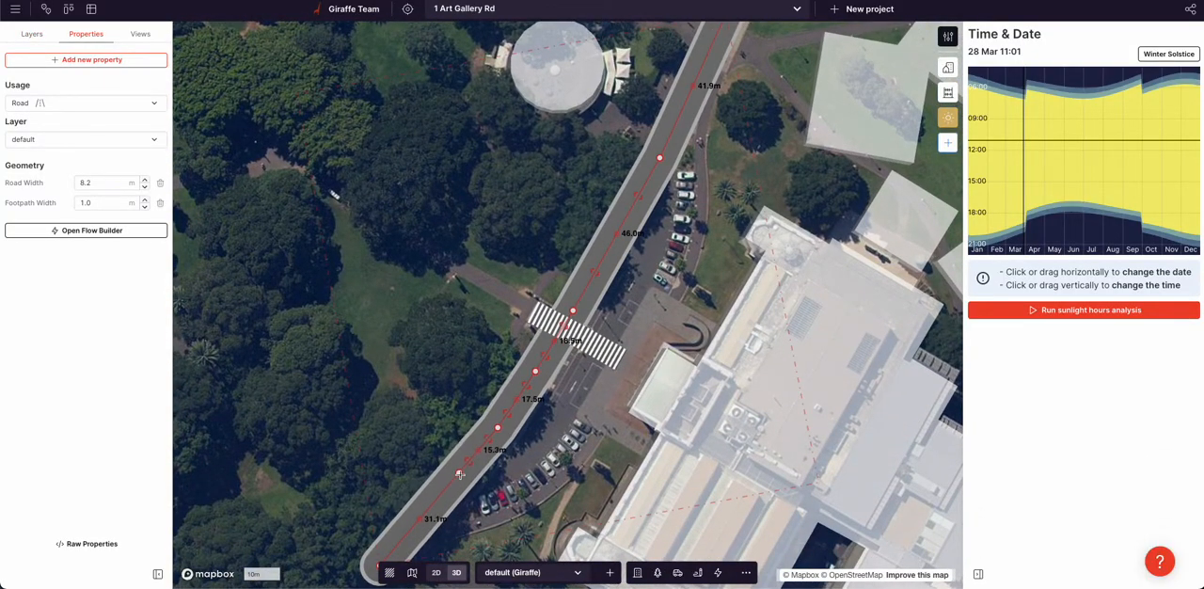
left_click(603, 418)
In 2D, draw a rectangle about 20 m by 39 m between the end of the zebra crossing and the gallery entrance
key("space")
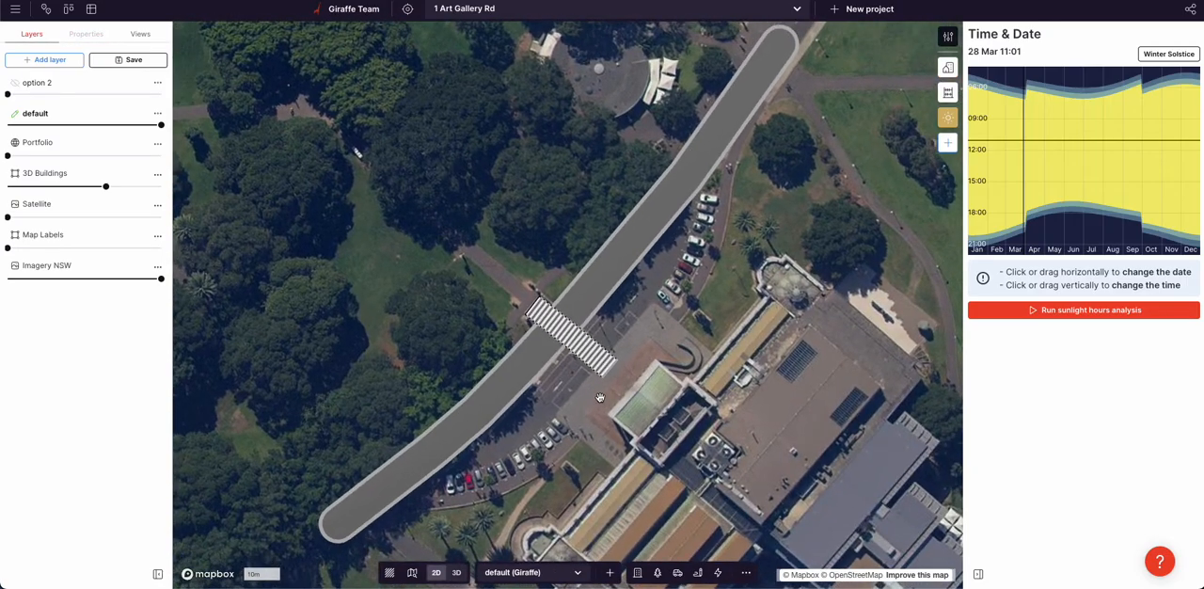
scroll(555, 424, "up", 3)
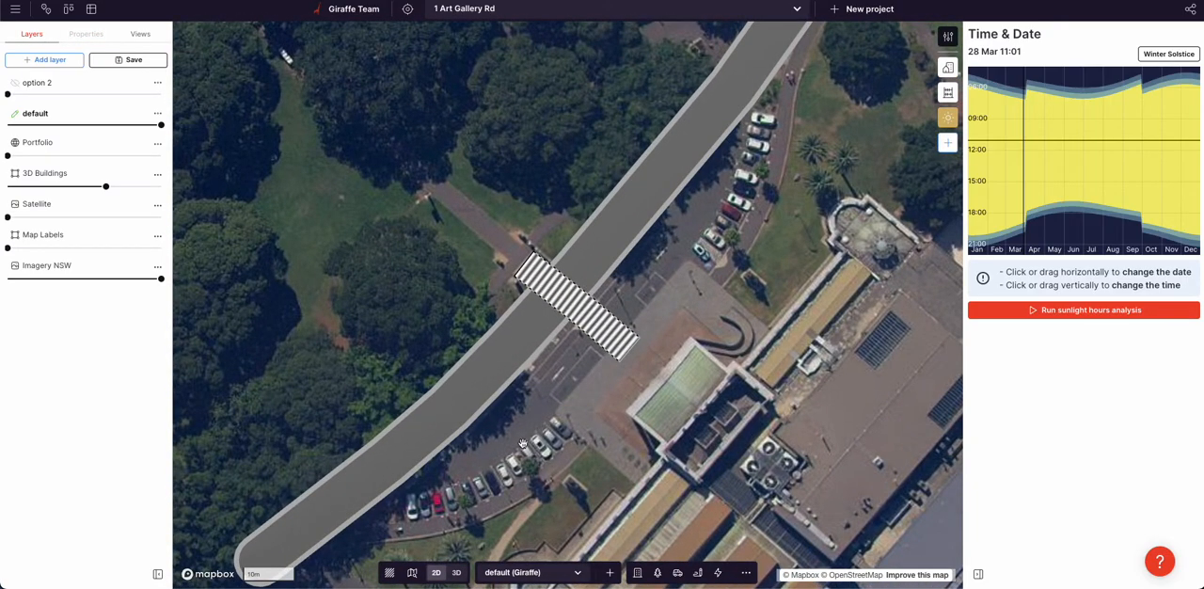
left_click_drag(524, 441, 524, 406)
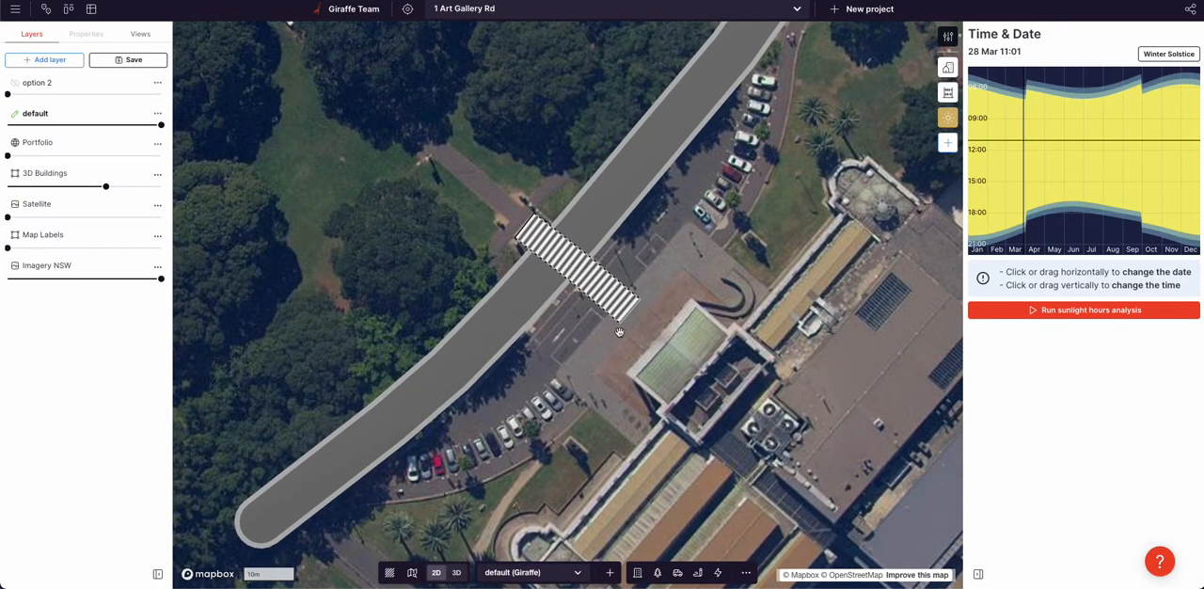
key("r")
left_click(770, 292)
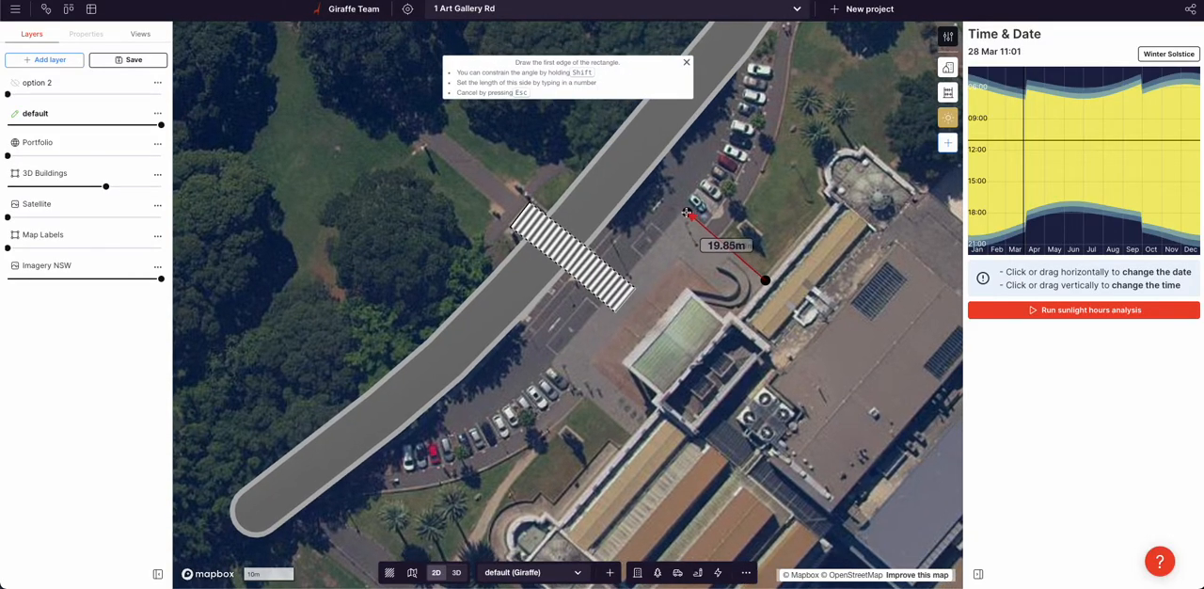
left_click(685, 214)
left_click(546, 369)
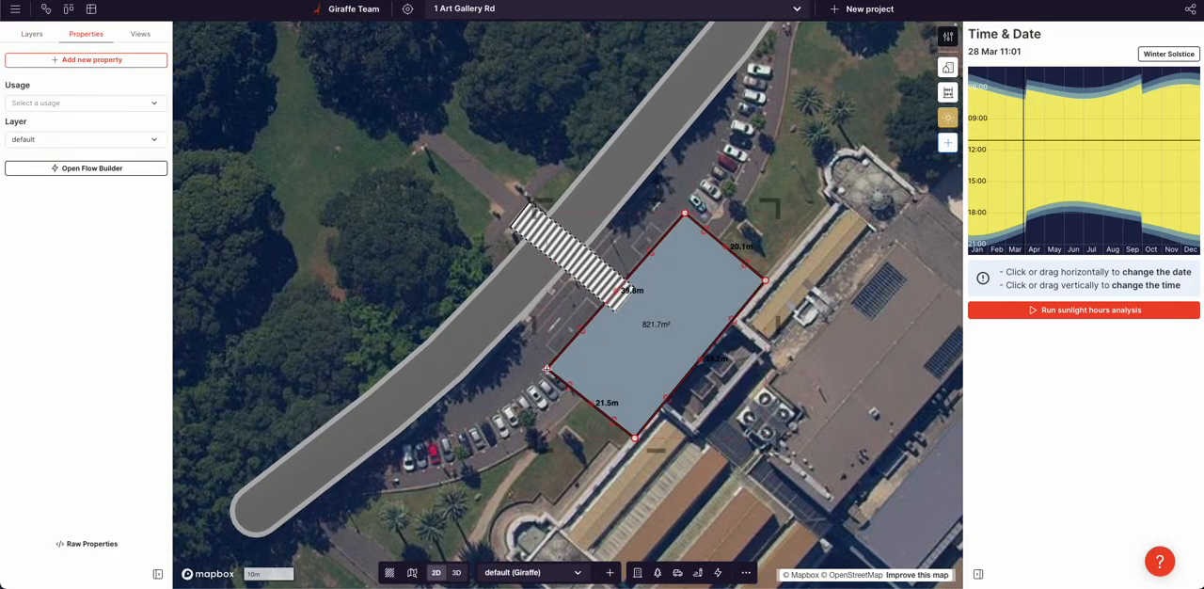
Assign the Plaza usage to the rectangle and pull its street-side edge slightly inward
left_click(53, 102)
type("p")
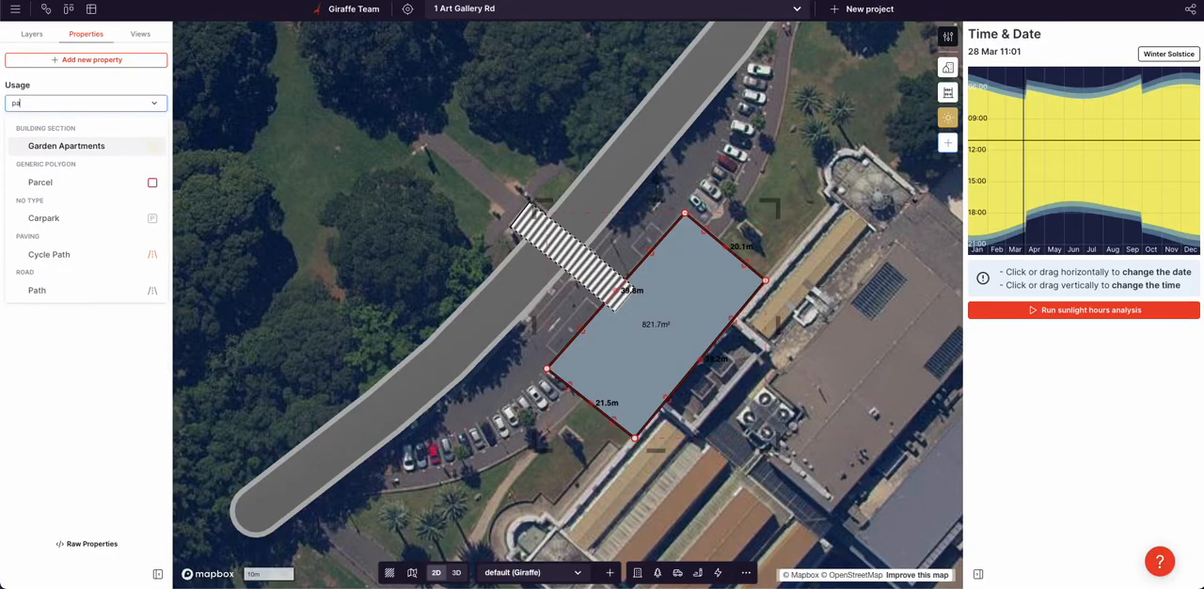
type("l")
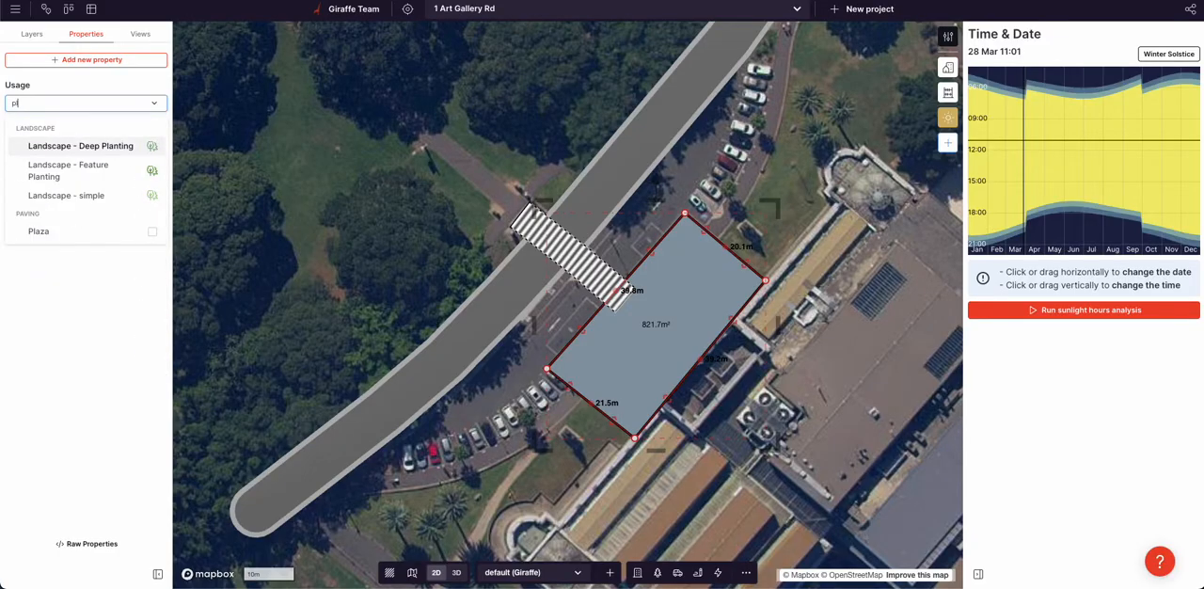
left_click(108, 232)
left_click_drag(583, 328, 593, 332)
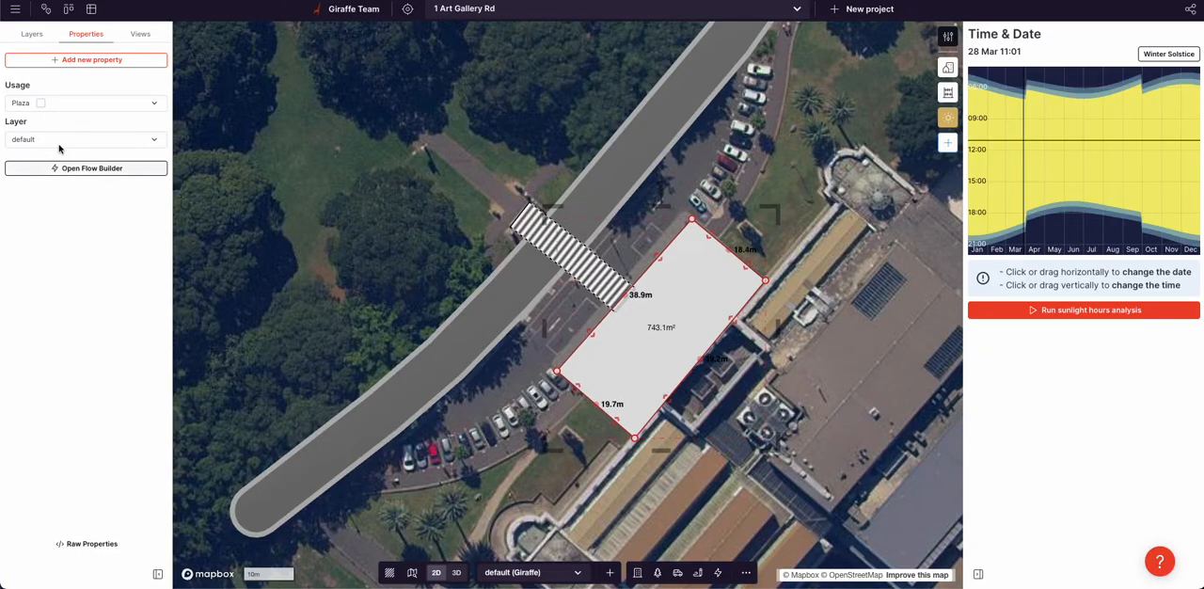
Add a Color property to the plaza and set it to the warm grey #b9b2a7
left_click(91, 59)
type("colo")
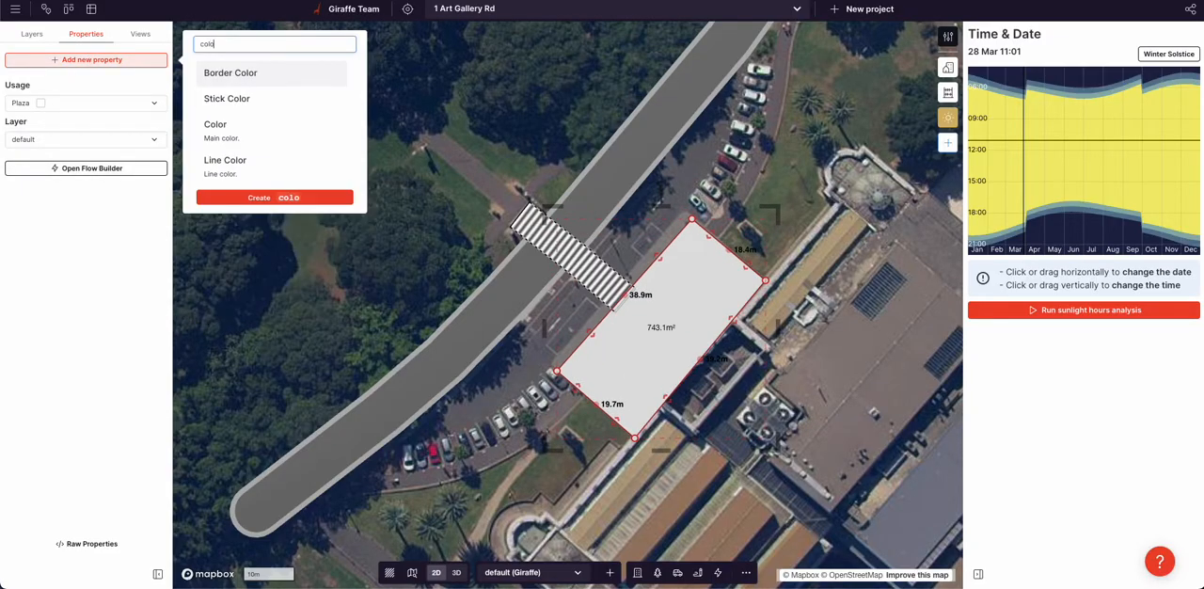
left_click(234, 125)
scroll(593, 332, "up", 5)
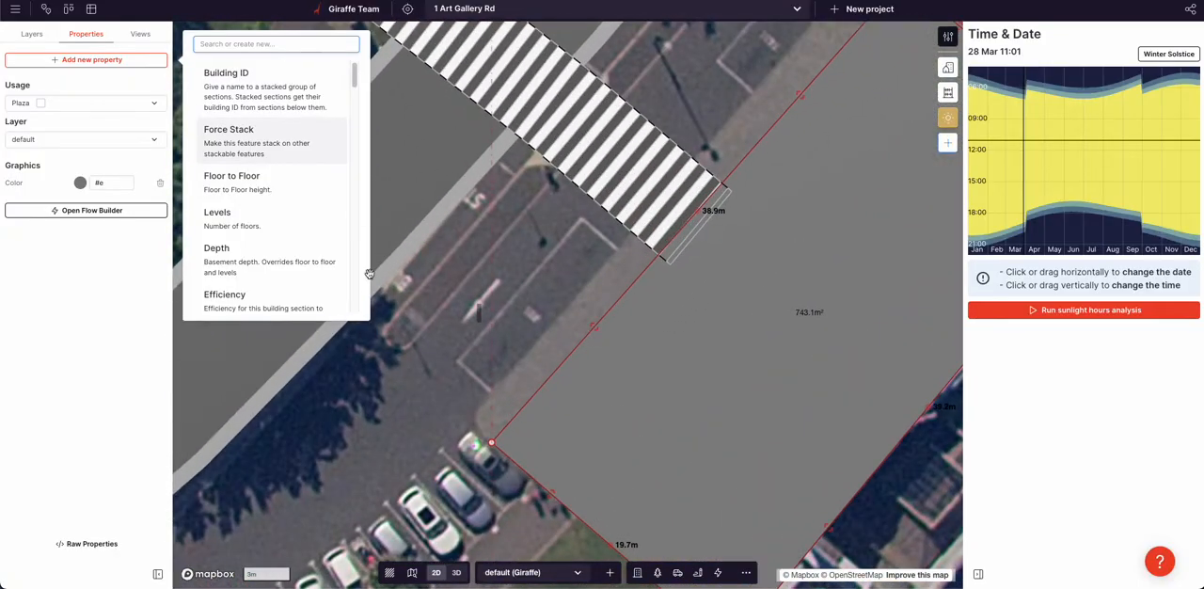
left_click(80, 184)
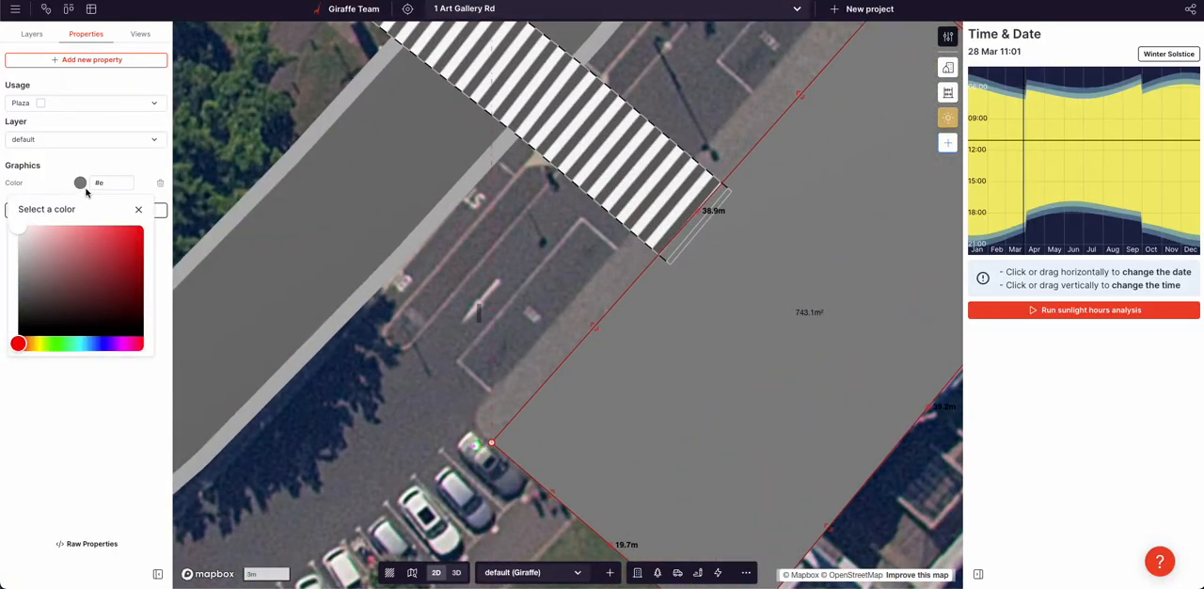
left_click(25, 244)
left_click(20, 342)
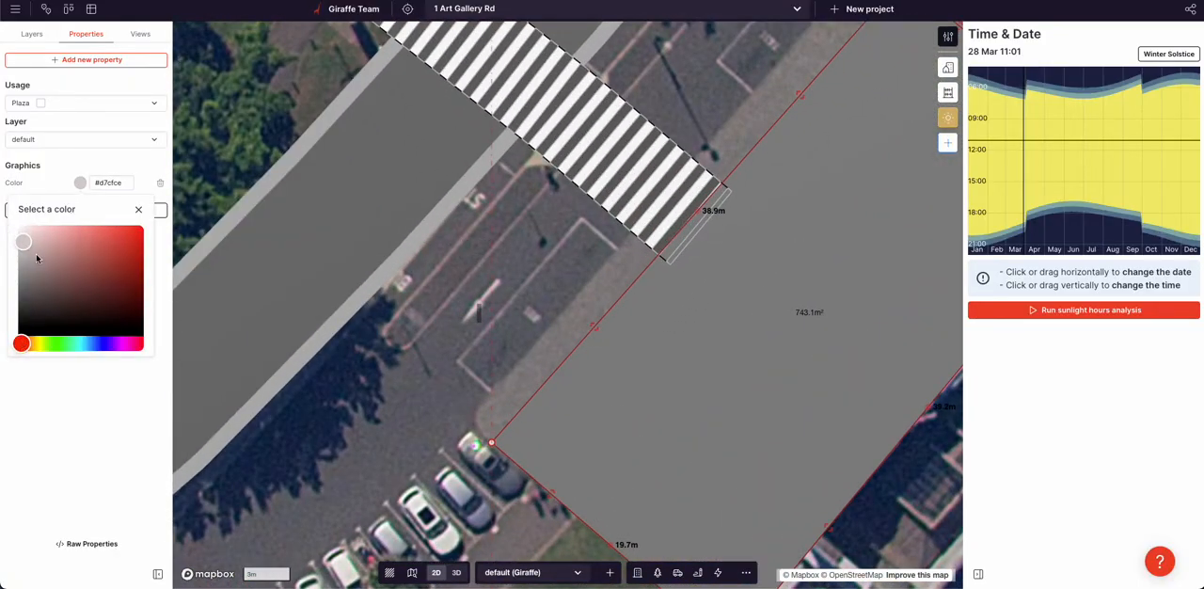
left_click(31, 345)
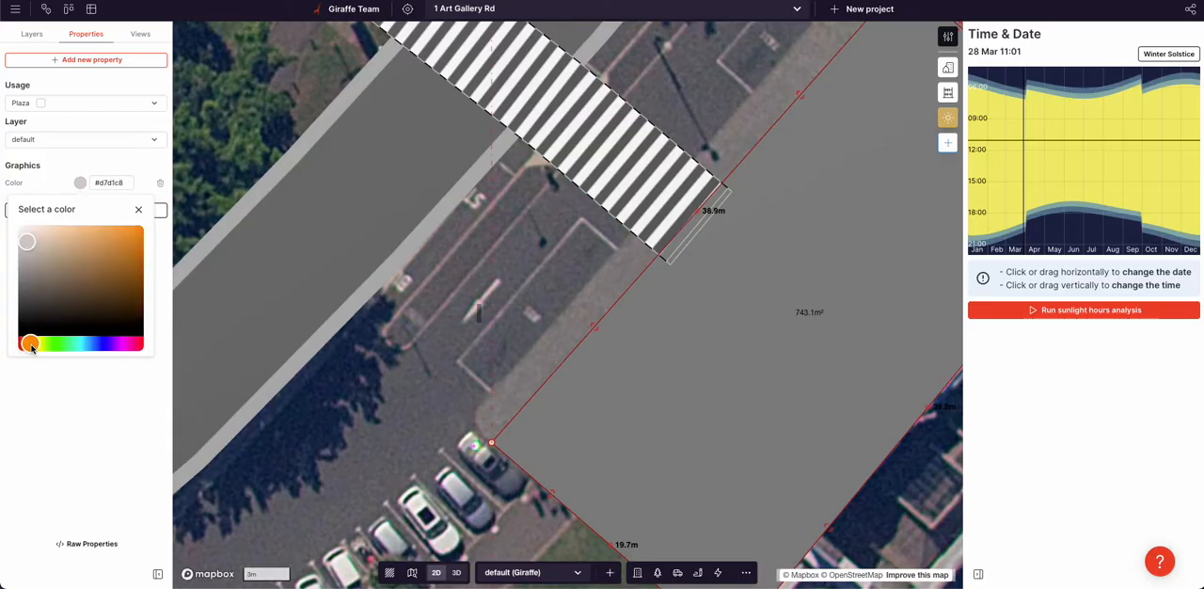
left_click(30, 253)
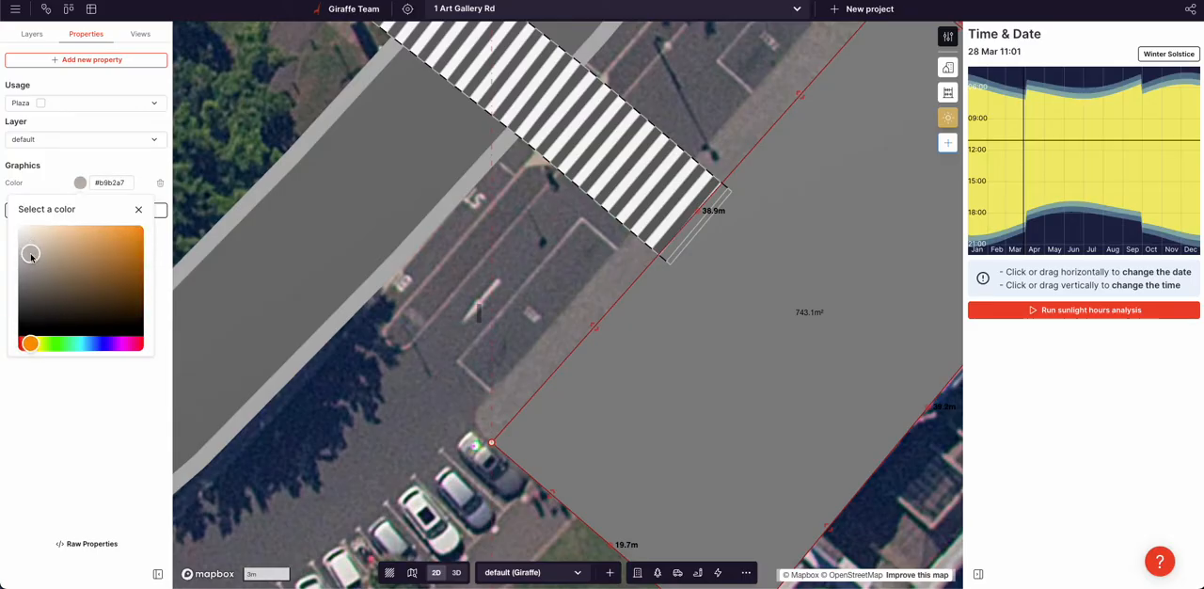
left_click(347, 444)
left_click(574, 397)
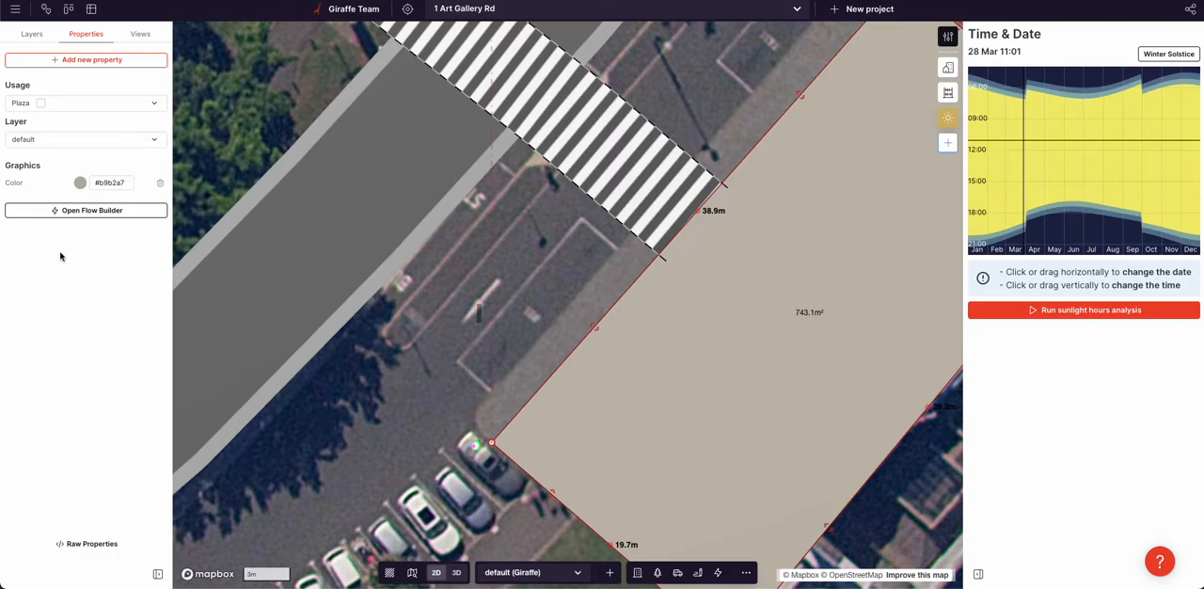
Darken the plaza's colour to #878278 and deselect the plaza
left_click(80, 182)
left_click_drag(37, 254, 32, 274)
left_click(359, 480)
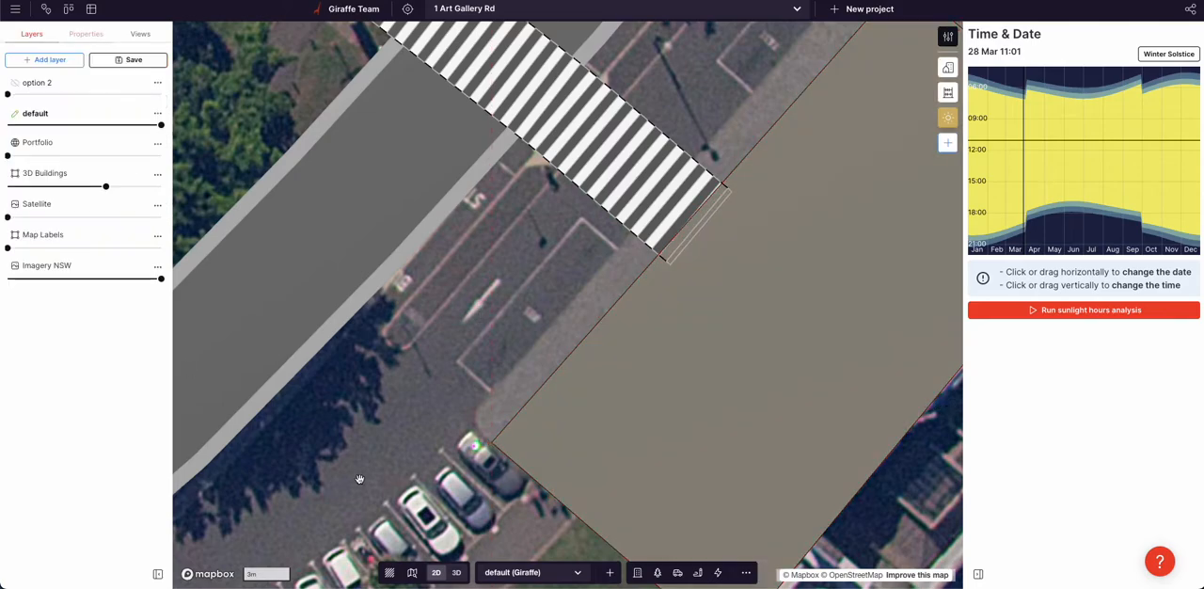
Extend the plaza's street-side edge outward and pull back the crossing's end so the two meet flush
left_click(554, 396)
scroll(563, 342, "down", 3)
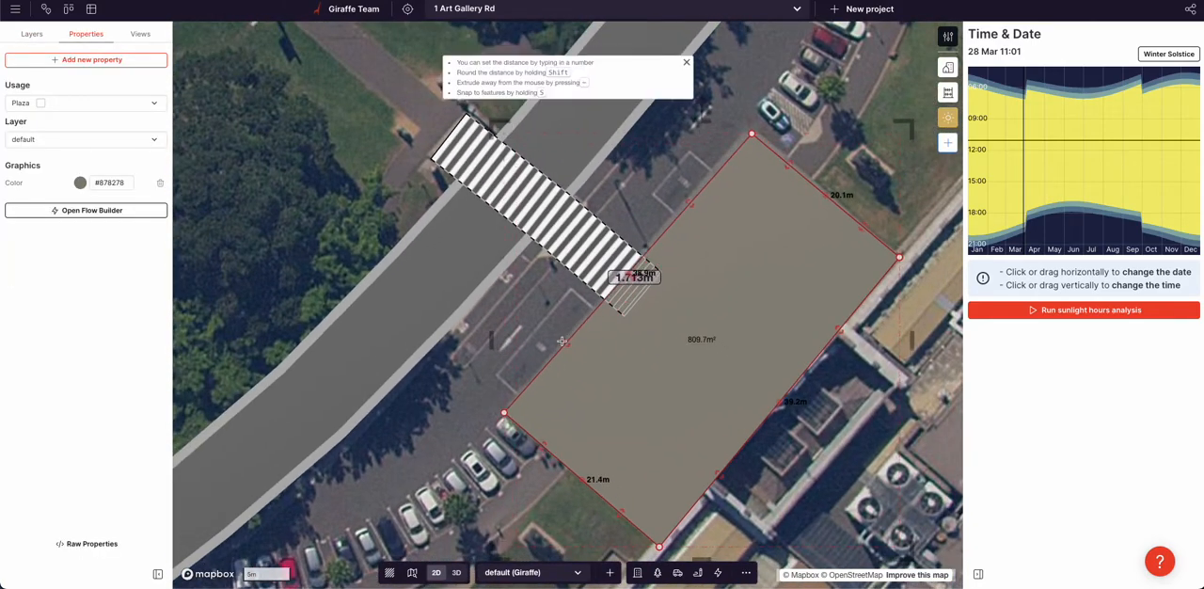
left_click(649, 280)
left_click_drag(637, 291, 614, 280)
left_click(556, 303)
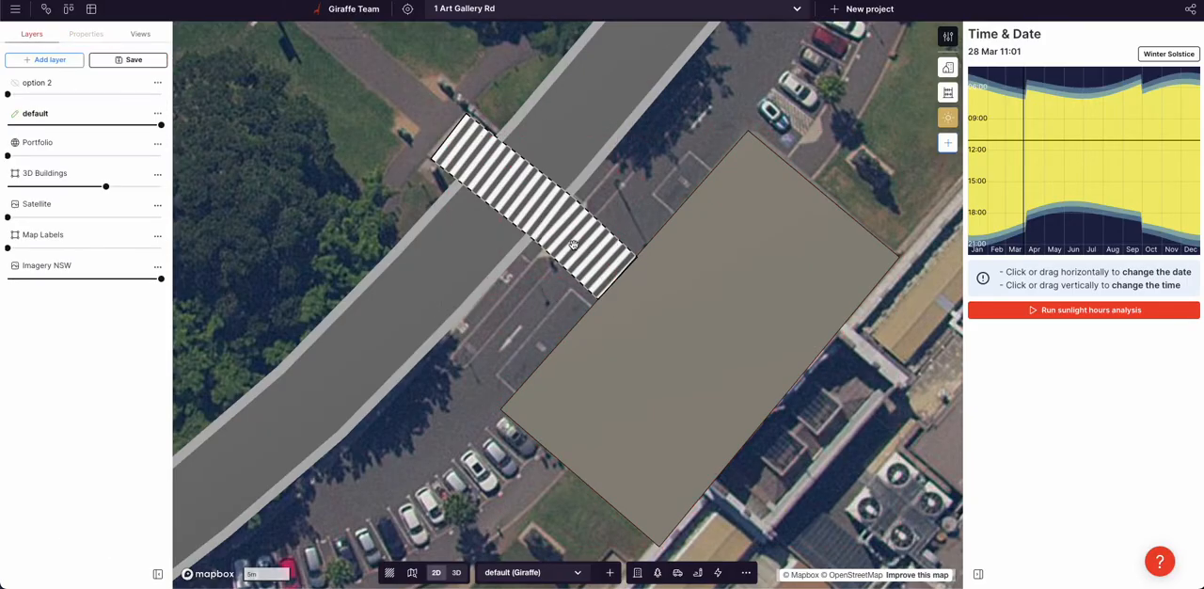
Pull the park-side end of the zebra crossing back to the road's edge and deselect the crossing
left_click(573, 245)
left_click_drag(509, 183, 476, 154)
left_click(512, 321)
Draw a second, eight-point Road along the lane between the parked cars and the main road, passing in front of the plaza
right_click_drag(512, 320, 620, 299)
left_click(677, 572)
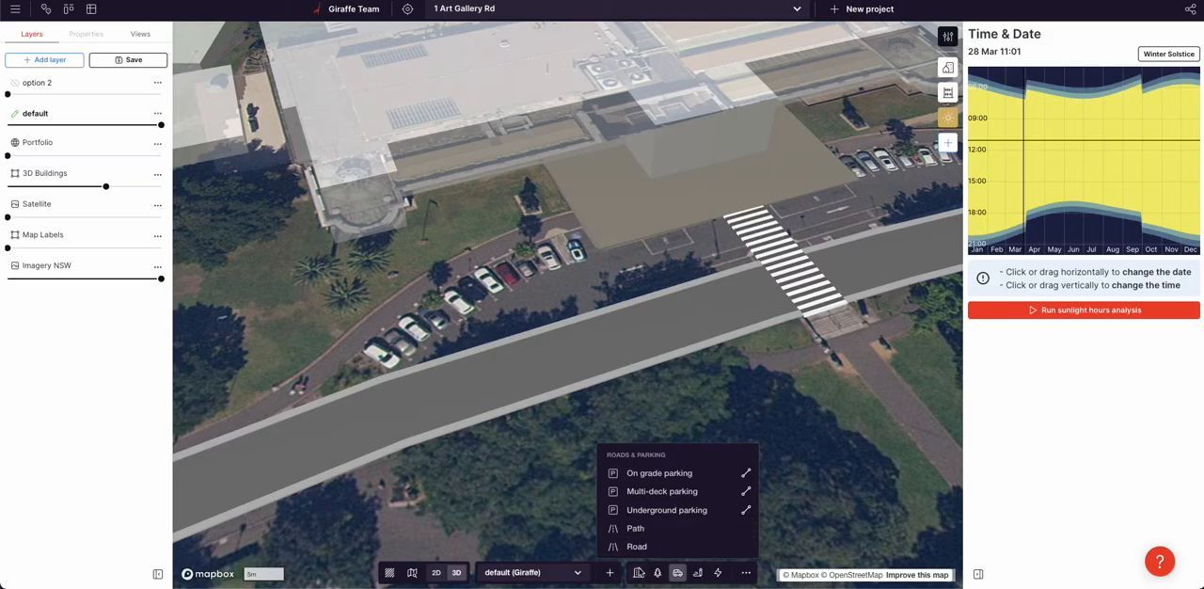
left_click(673, 546)
left_click(436, 378)
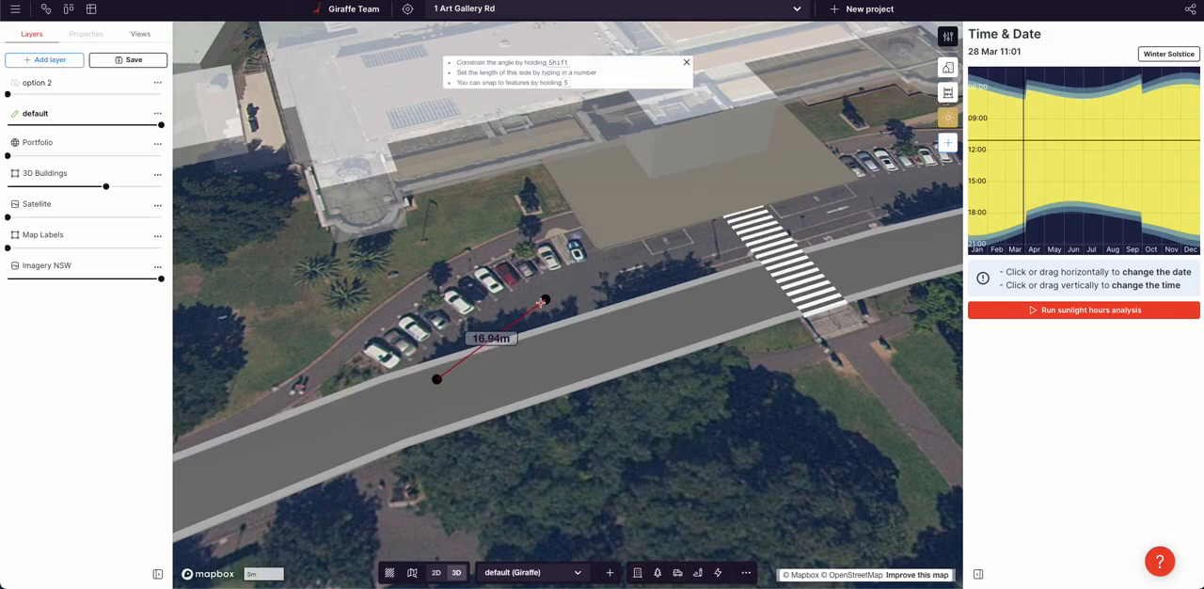
left_click(561, 291)
left_click(646, 259)
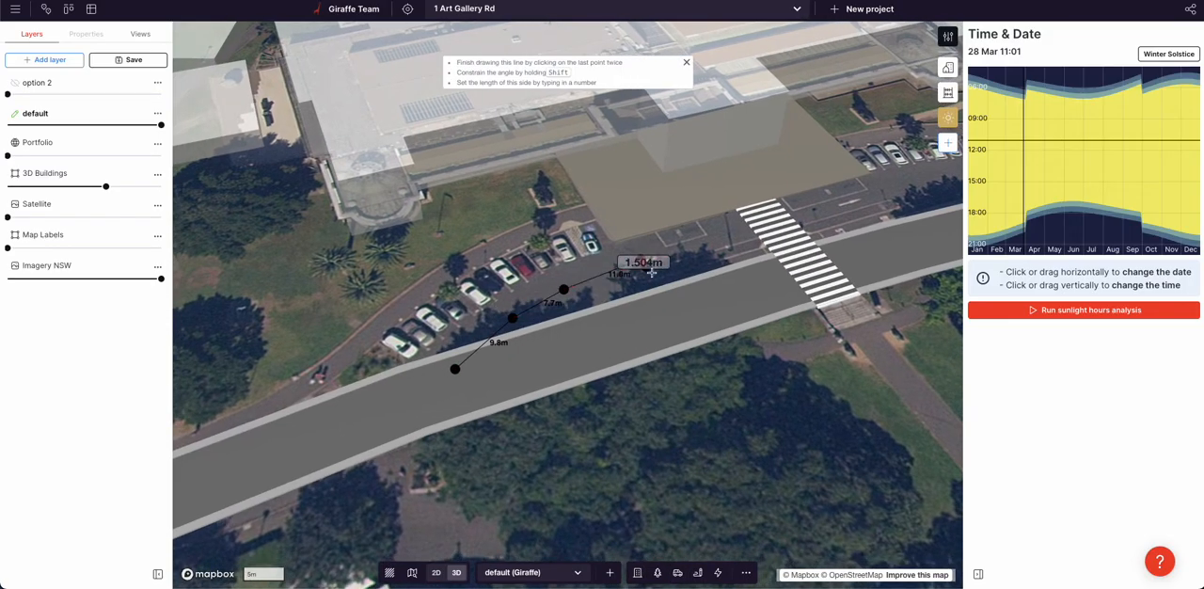
scroll(651, 261, "down", 5)
left_click(782, 222)
left_click(845, 210)
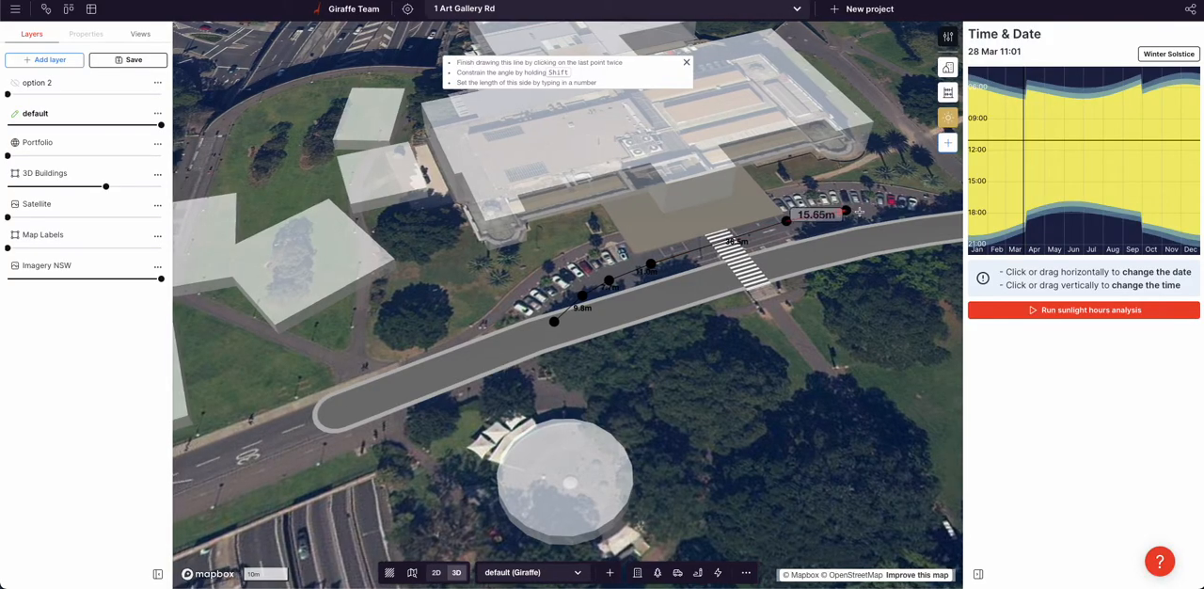
left_click(879, 215)
double_click(922, 223)
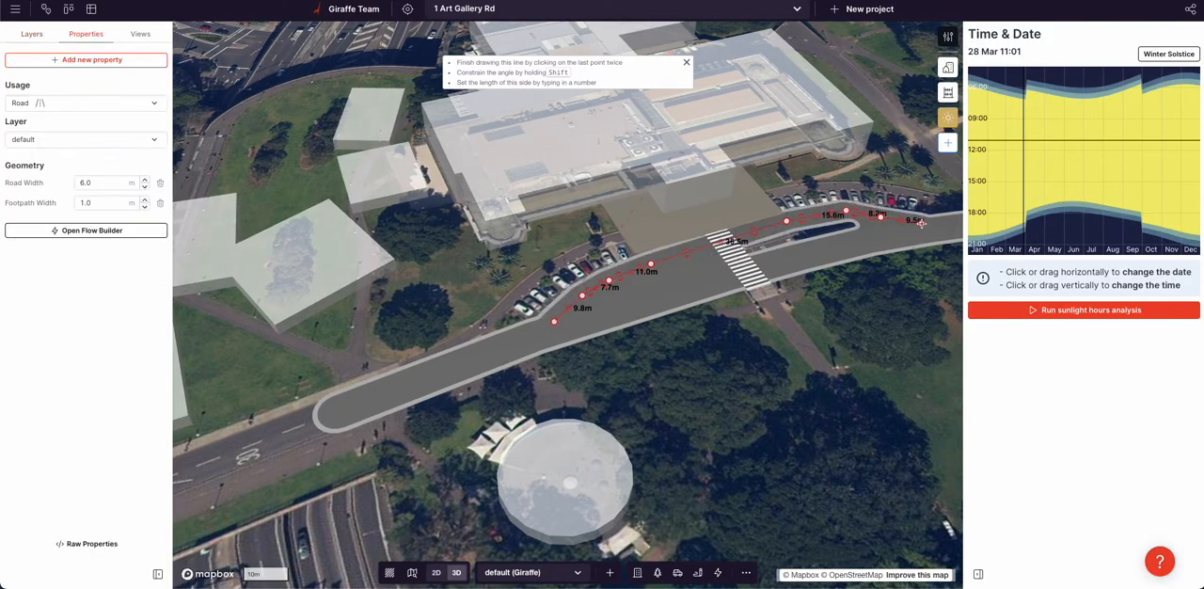
Fine-tune the second road's vertices on both sides of the zebra crossing to follow the lane in front of the plaza
scroll(876, 221, "up", 2)
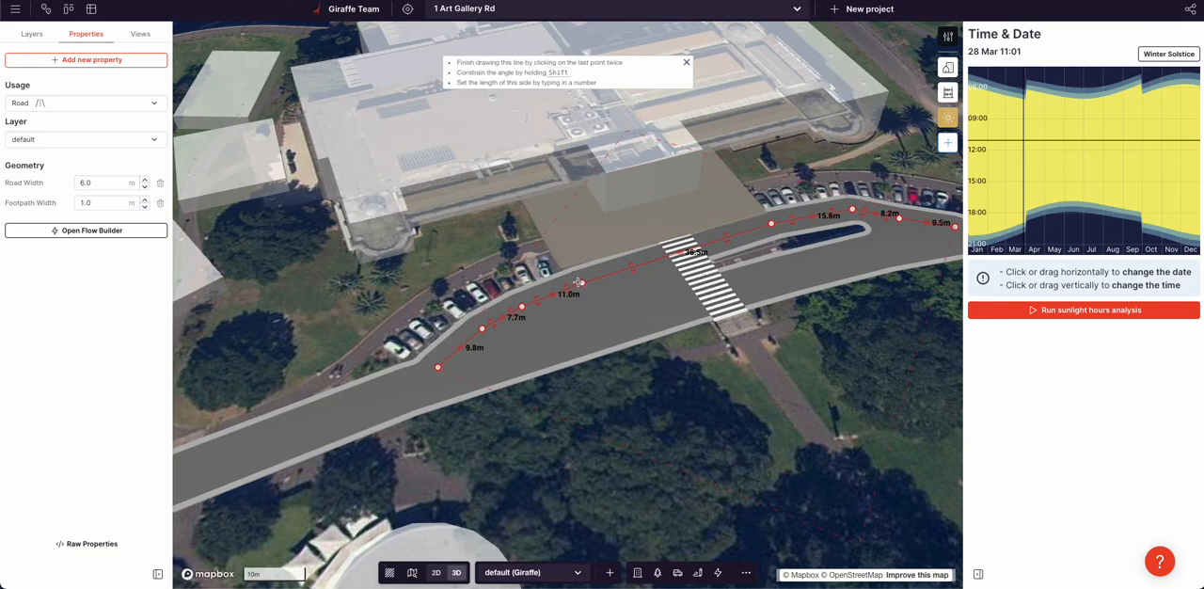
left_click_drag(580, 283, 572, 281)
left_click_drag(521, 307, 516, 309)
left_click_drag(574, 280, 572, 282)
left_click_drag(771, 223, 780, 224)
left_click_drag(852, 210, 860, 217)
Set the second road's footpath width to 0 m and its road width to 9 m
right_click_drag(576, 377, 448, 336)
left_click(146, 208)
left_click(146, 208)
right_click_drag(745, 313, 684, 344)
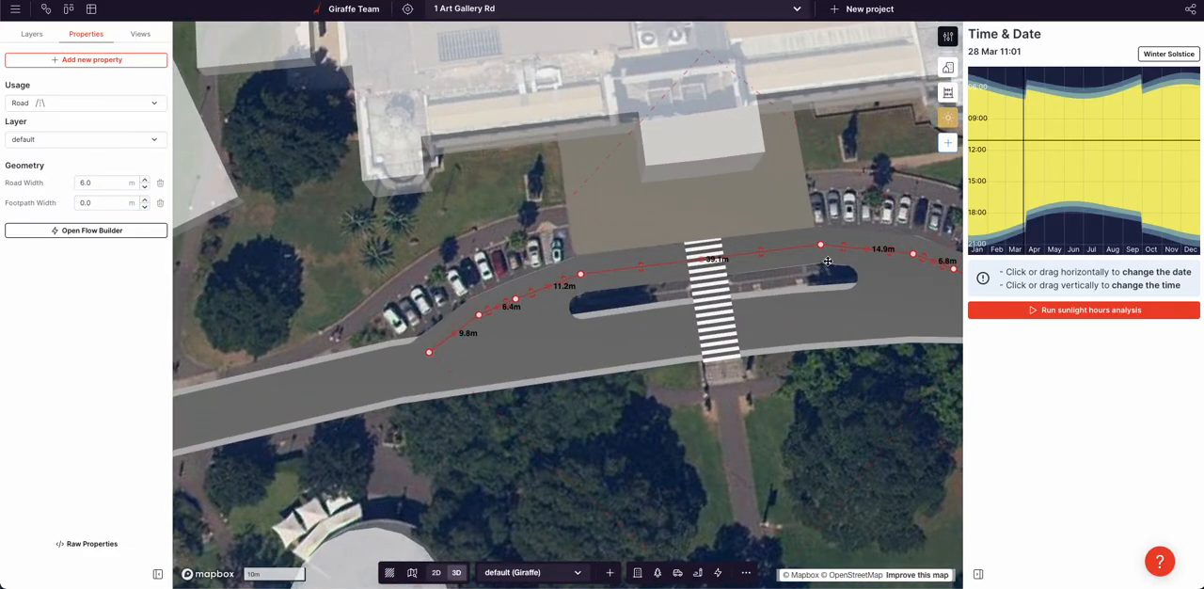
left_click(145, 187)
left_click(144, 186)
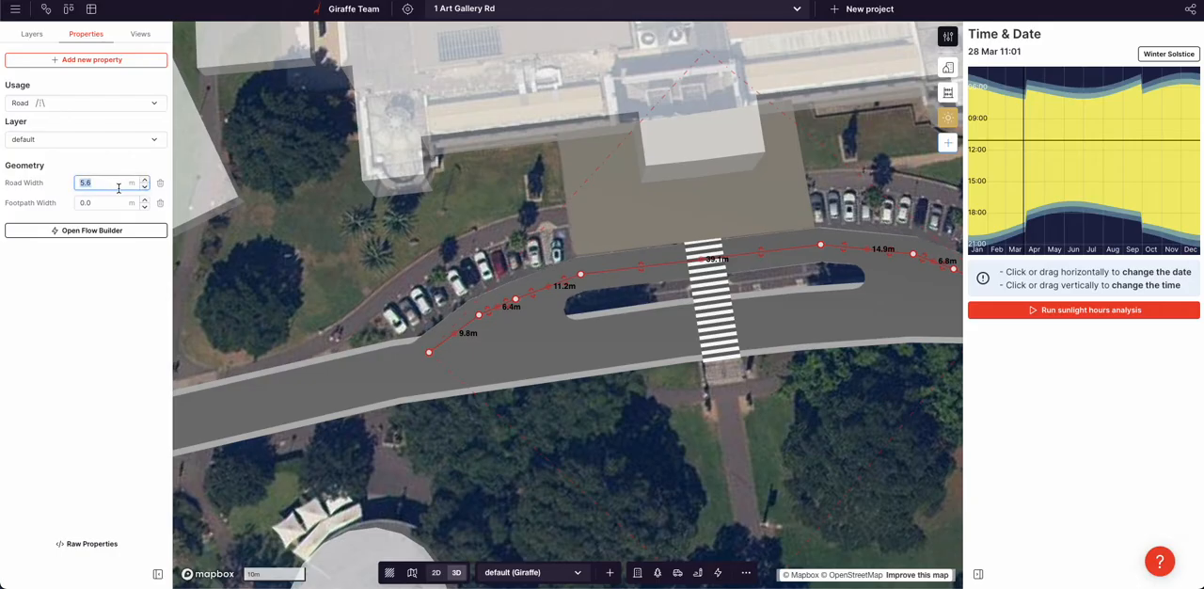
key("Return")
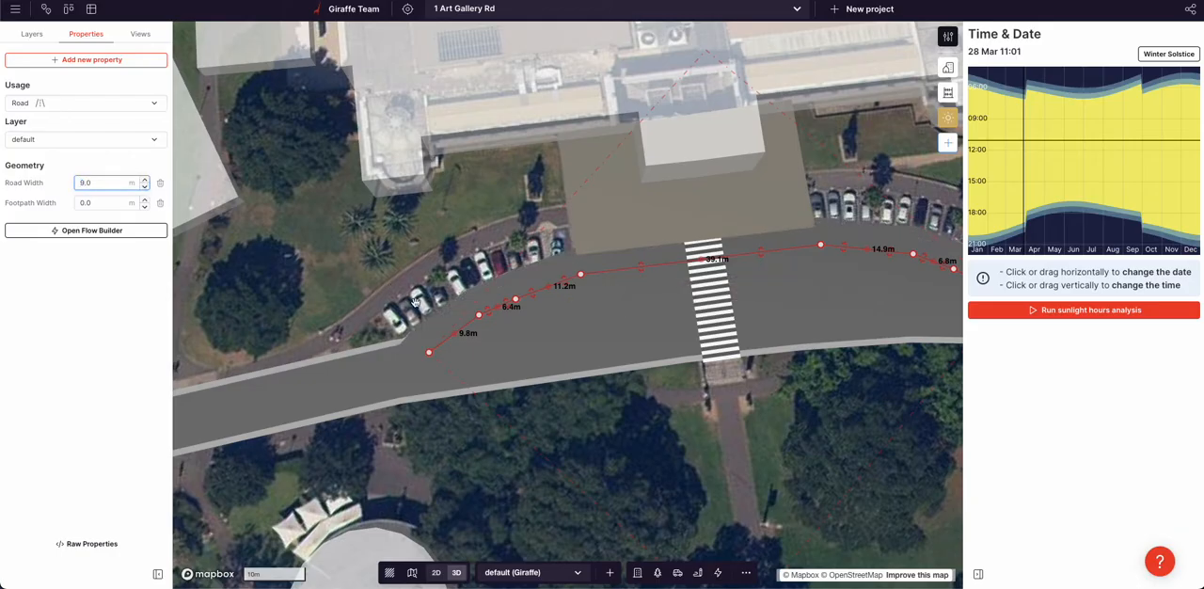
Move the second road's first vertices outward toward the parked cars and plaza edge, opening a gap from the main road
mouse_move(429, 350)
left_mouse_down()
mouse_move(387, 353)
mouse_move(418, 357)
left_mouse_up()
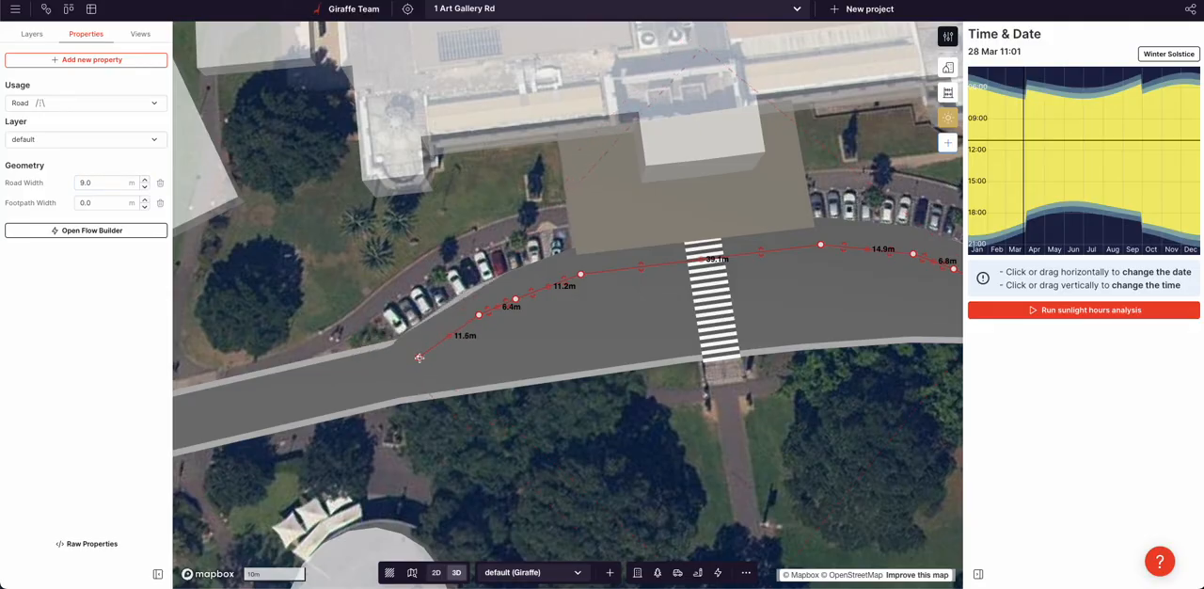
left_click_drag(477, 316, 449, 312)
left_click_drag(509, 303, 592, 254)
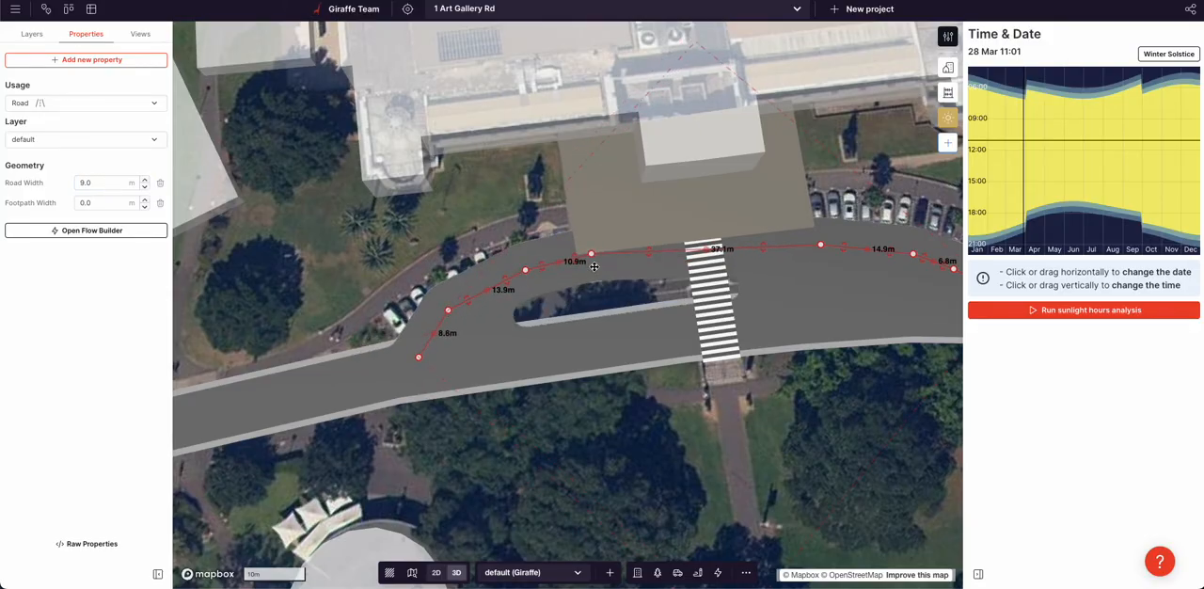
Reshape the second road by adding a vertex at the zebra crossing and repositioning the vertices on its parked-car side
left_click_drag(704, 247, 716, 242)
left_click_drag(510, 279, 533, 279)
left_click_drag(448, 309, 455, 313)
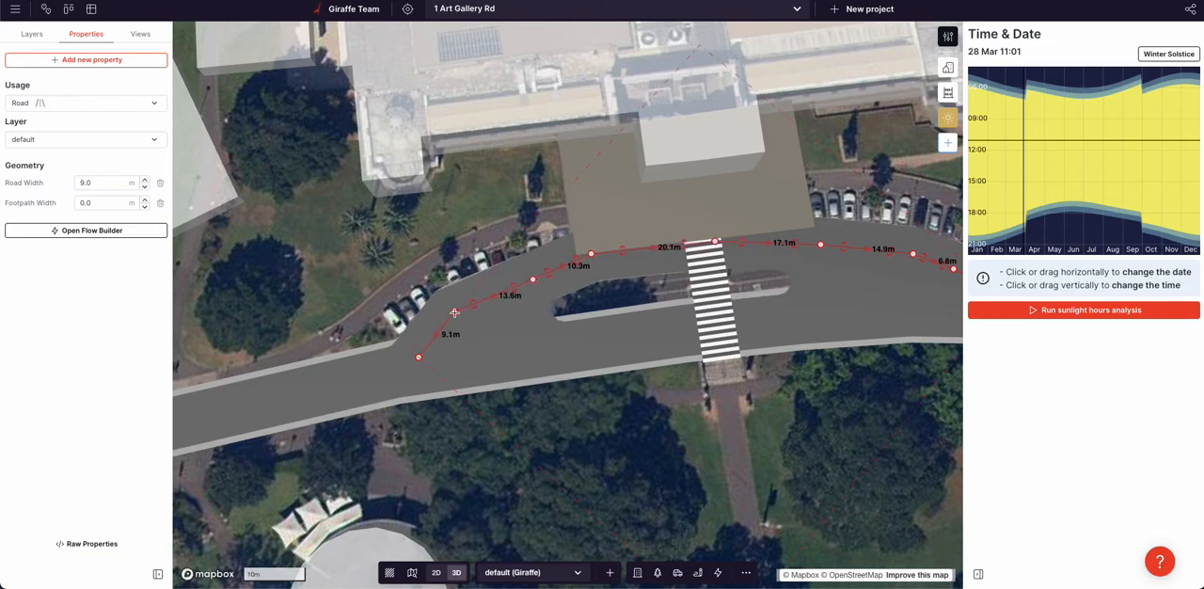
left_click_drag(533, 280, 526, 279)
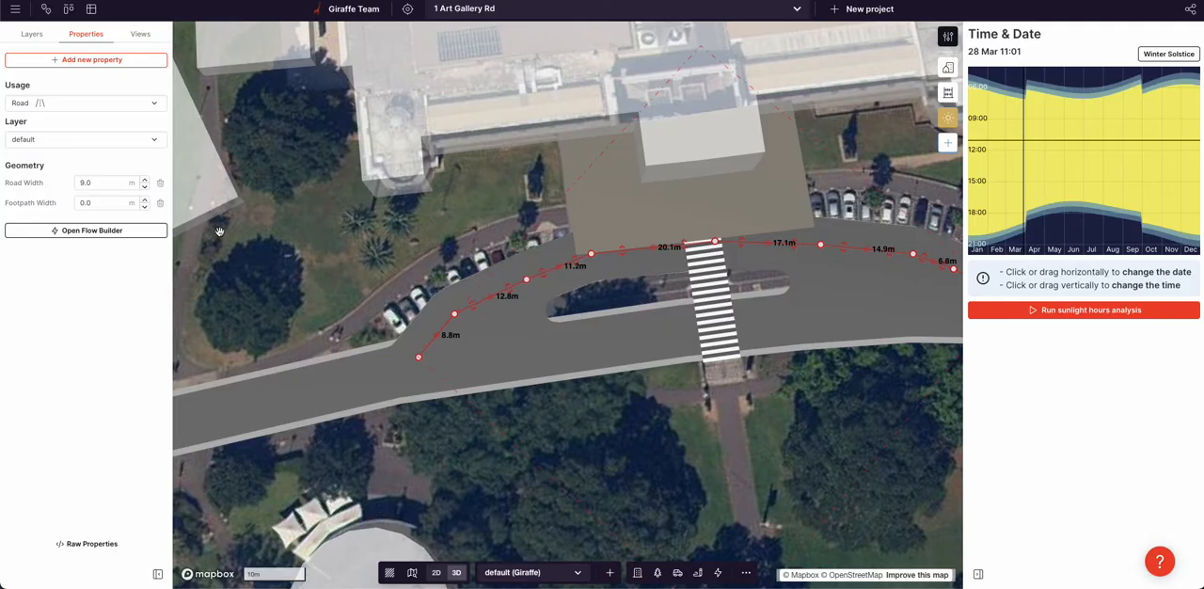
Set the second road's road width to 12 m
double_click(89, 186)
type("12")
key("Return")
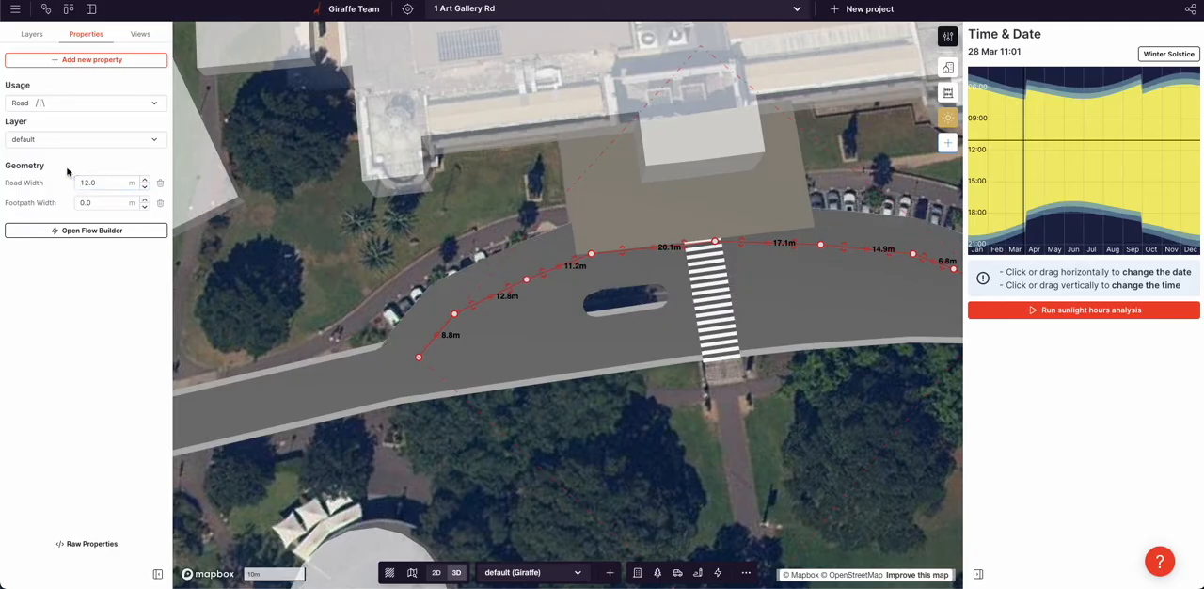
Adjust the second road's vertices from the crossing to its far end, moving them outward toward the parked cars
left_click_drag(895, 449, 601, 459)
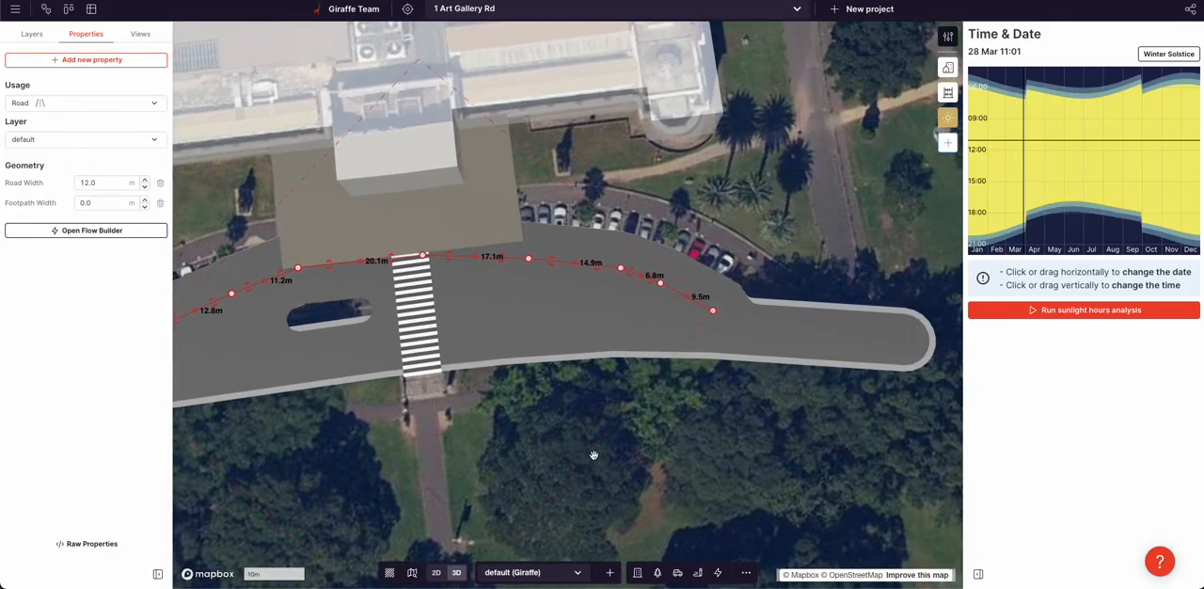
left_click_drag(748, 305, 737, 309)
left_click_drag(660, 283, 615, 250)
left_click_drag(528, 259, 506, 242)
left_click_drag(422, 255, 420, 250)
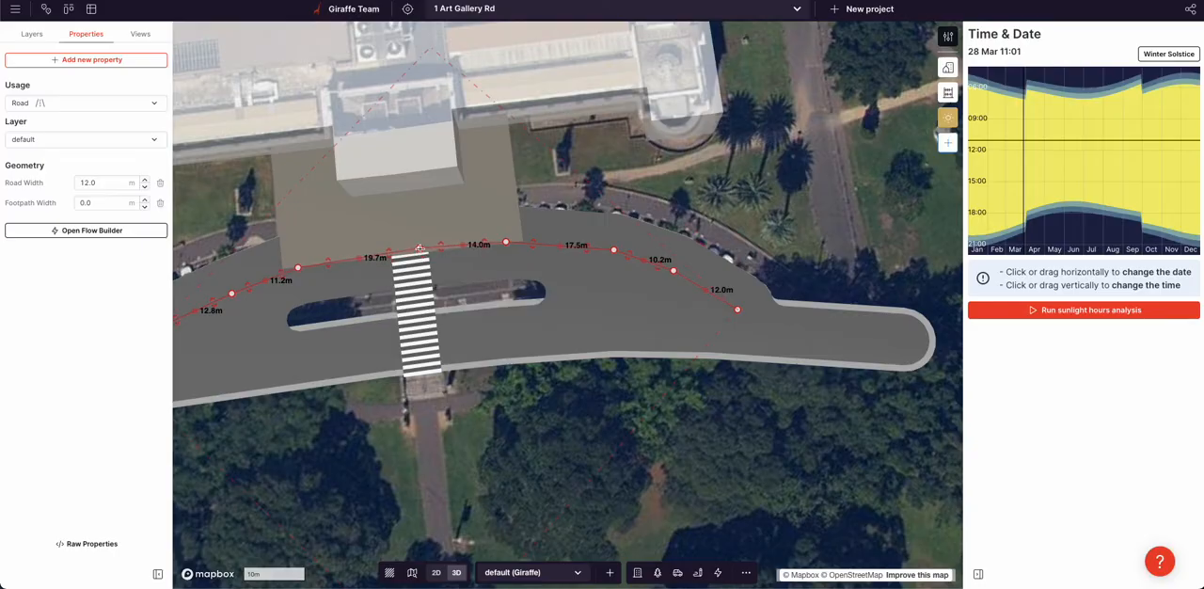
Apply an Offset Line transform to the main road
left_click(525, 406)
scroll(525, 406, "down", 2)
right_click_drag(525, 407, 478, 341)
scroll(473, 218, "up", 1)
right_click_drag(462, 208, 432, 202)
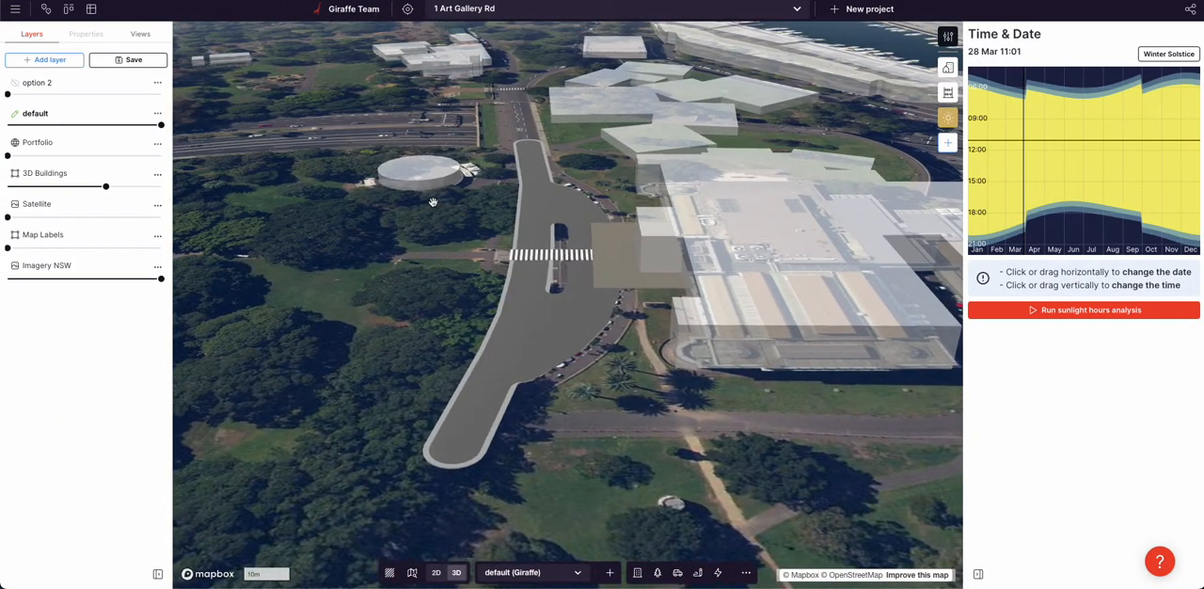
left_click(534, 164)
scroll(510, 139, "up", 5)
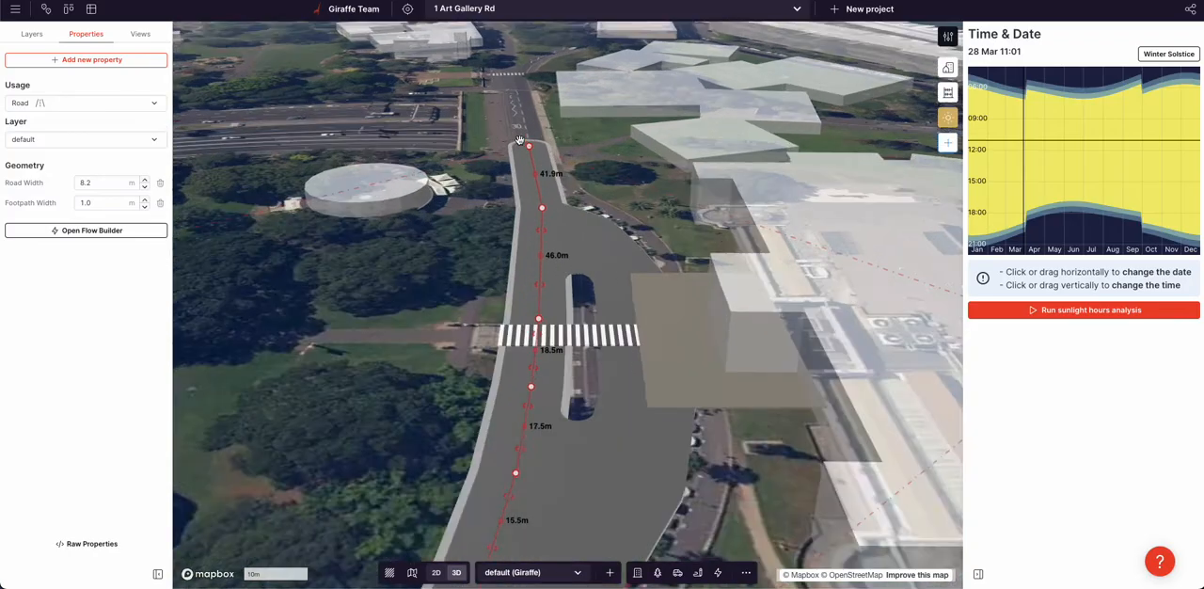
scroll(409, 205, "down", 1)
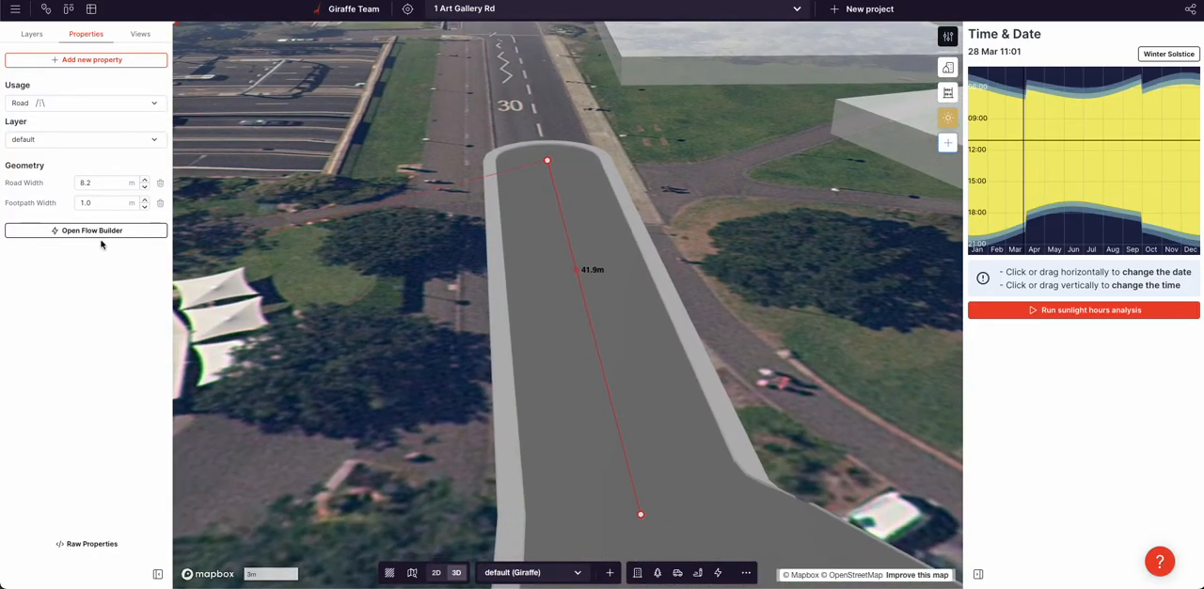
left_click(109, 231)
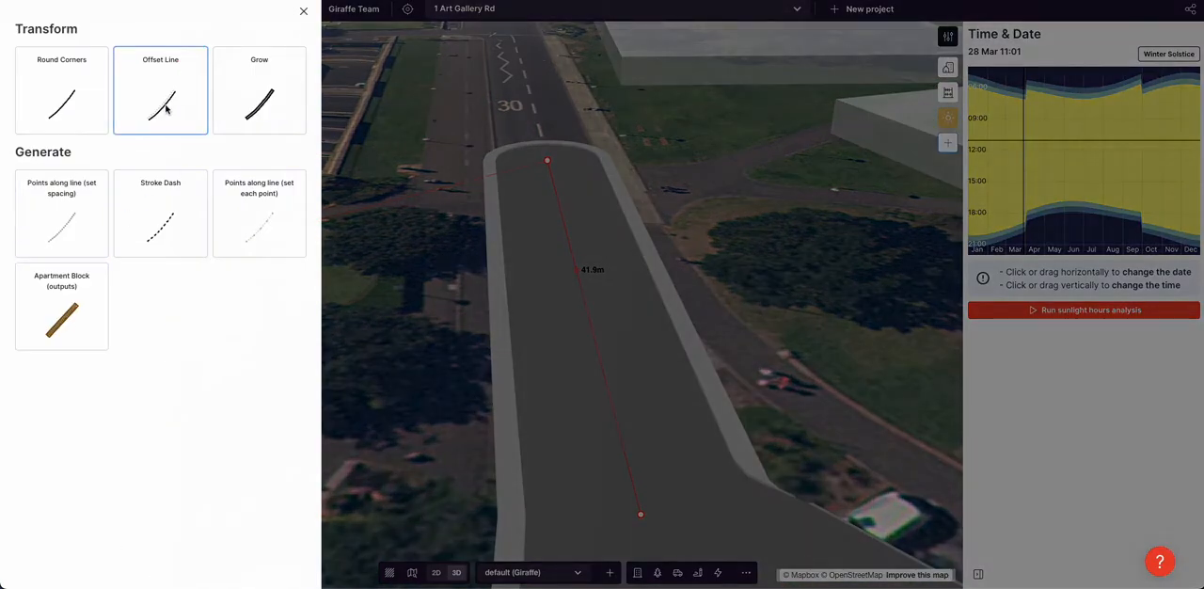
left_click(168, 109)
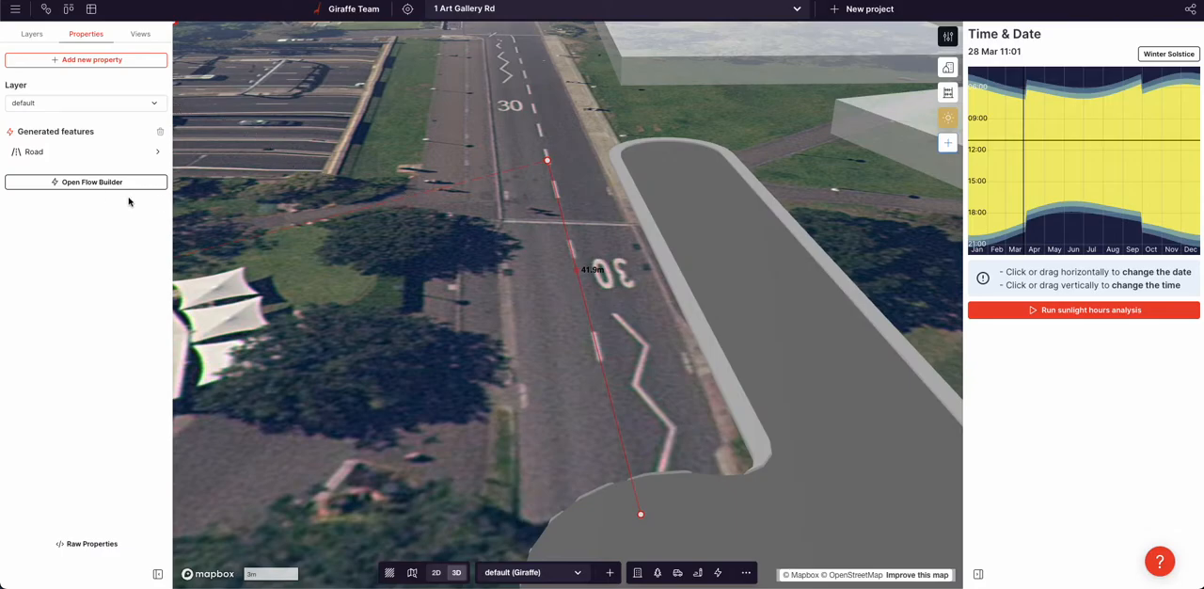
Add a second branch from the main road's root feature in its flow and give it an Offset Line transform
left_click(101, 183)
mouse_move(275, 162)
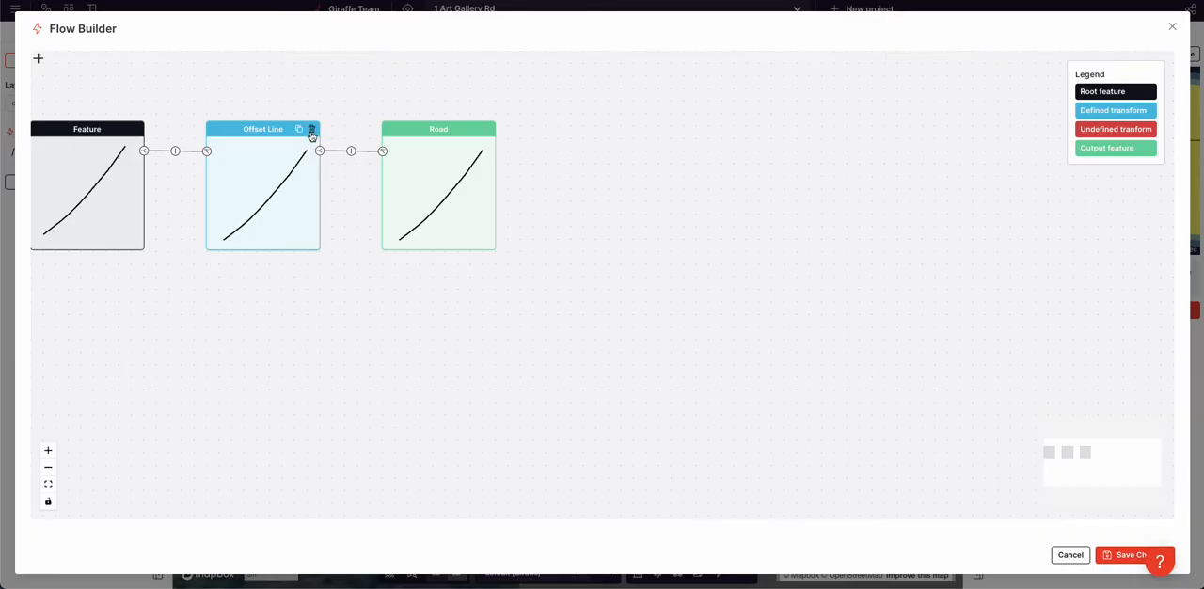
left_click(144, 153)
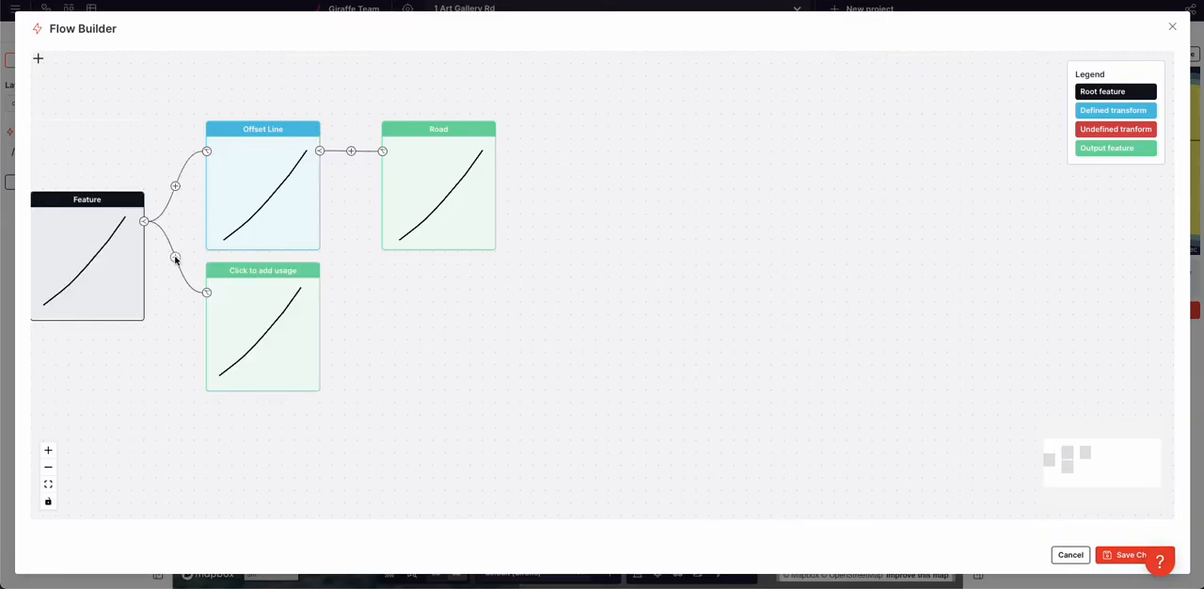
left_click(177, 260)
left_click(56, 167)
left_click(347, 116)
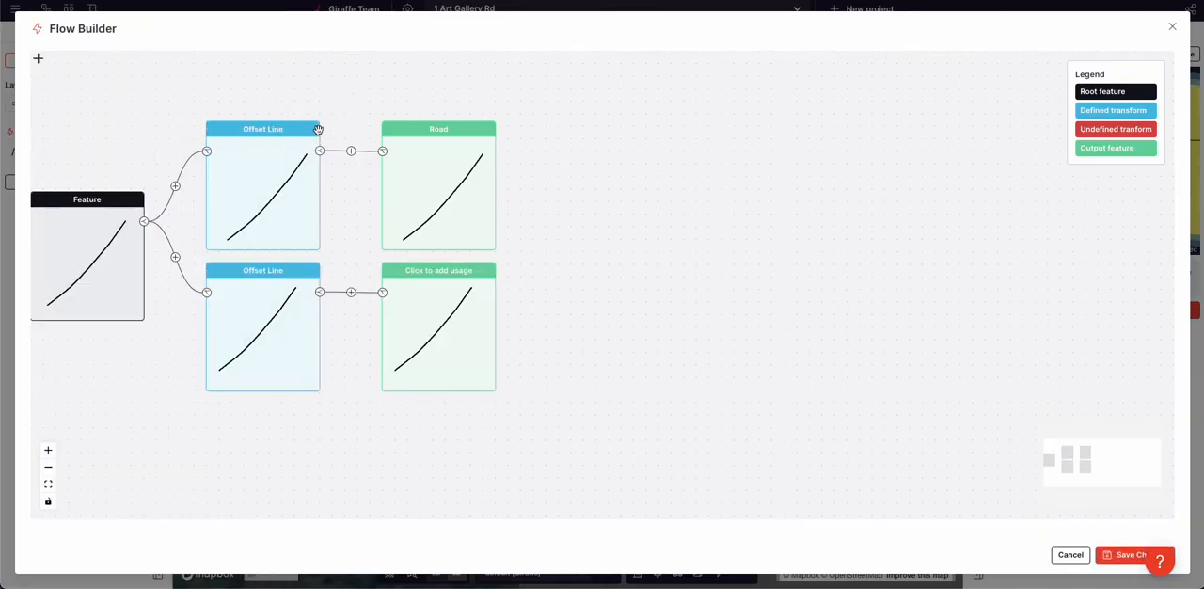
Delete the Offset Line feeding the Road output, and check the settings of the Road output and the remaining Offset Line
left_click(312, 128)
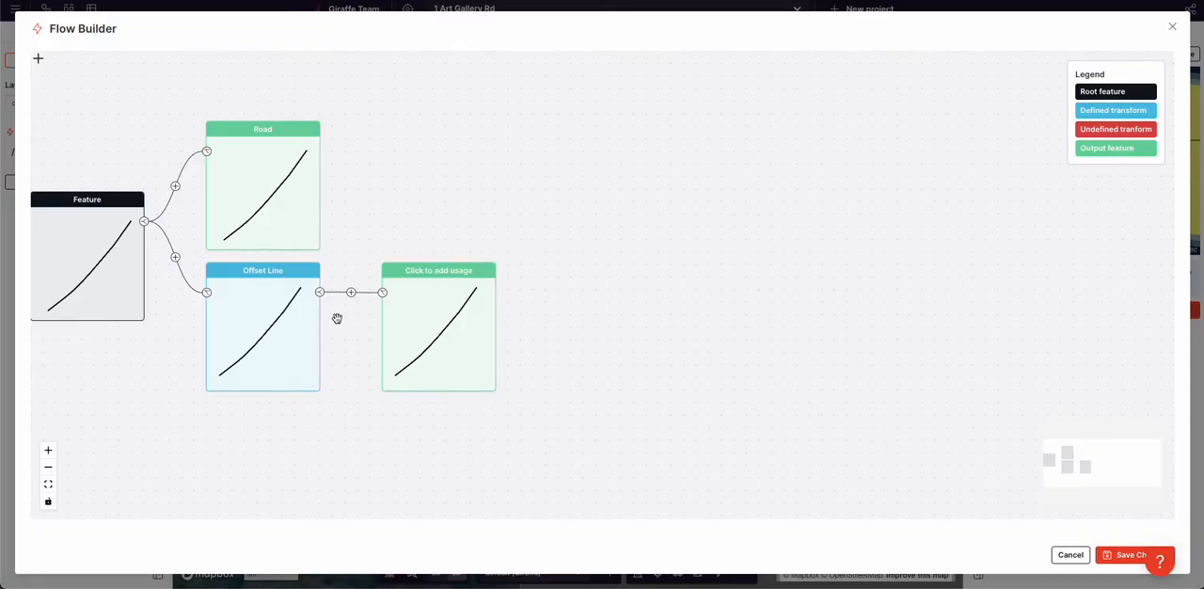
left_click(247, 198)
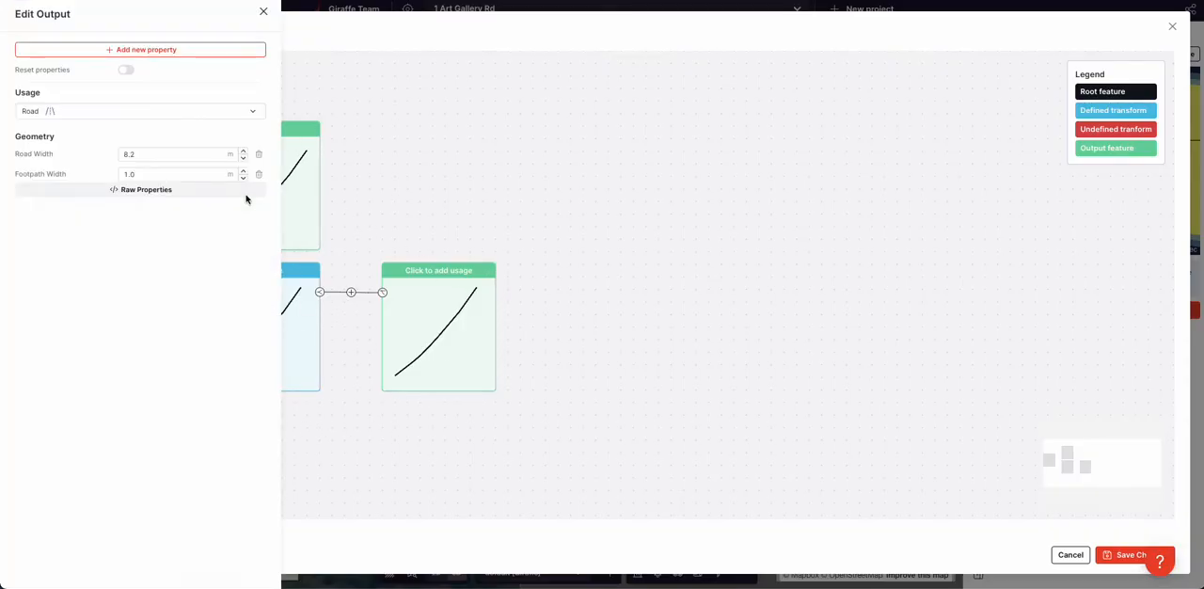
left_click(439, 161)
left_click(263, 348)
left_click(149, 137)
left_click(368, 331)
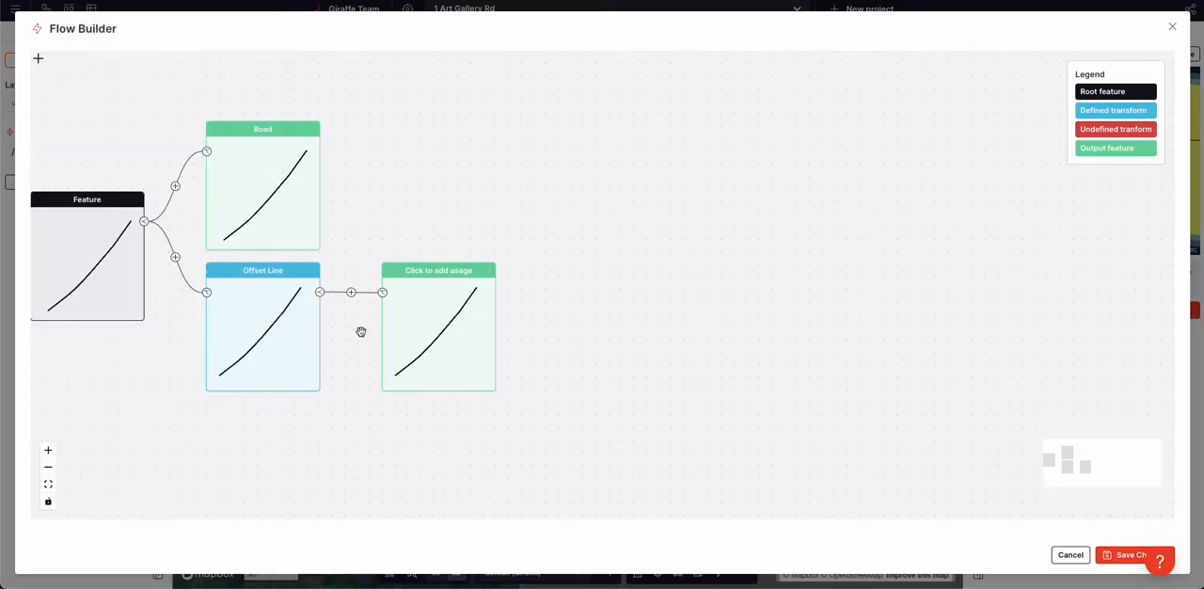
Insert an Offset Poly transform after the Offset Line with a distance of 2 m
left_click(351, 293)
left_click(442, 329)
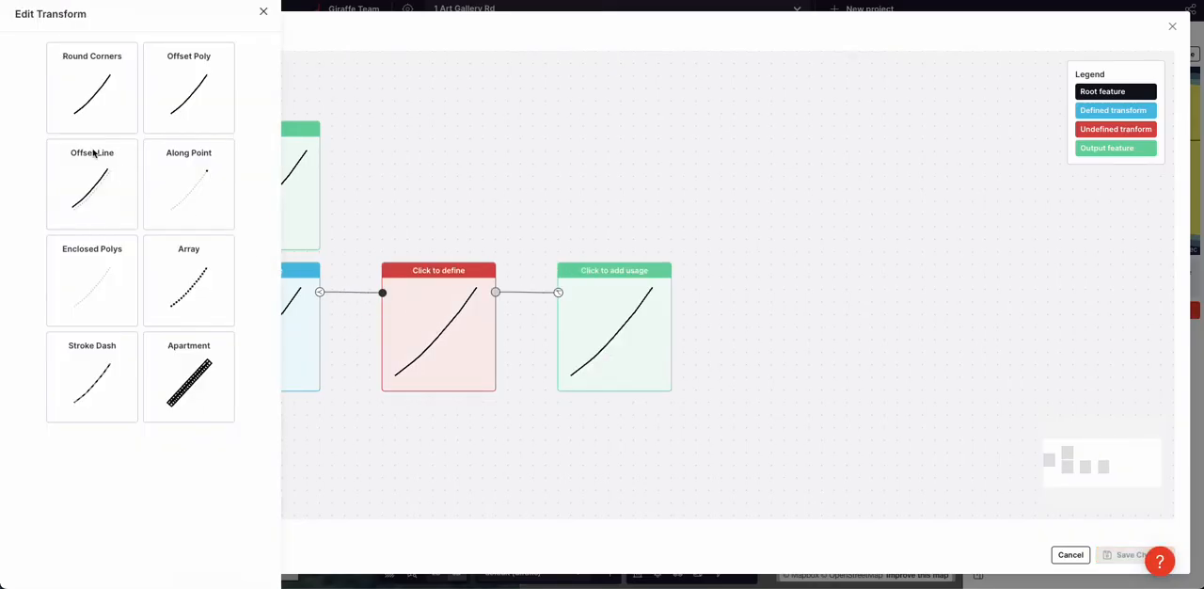
left_click(194, 87)
left_click(157, 139)
type("2")
Assign the Plaza usage to the output of the Offset Poly branch
left_click(621, 328)
left_click(144, 111)
type("plaz")
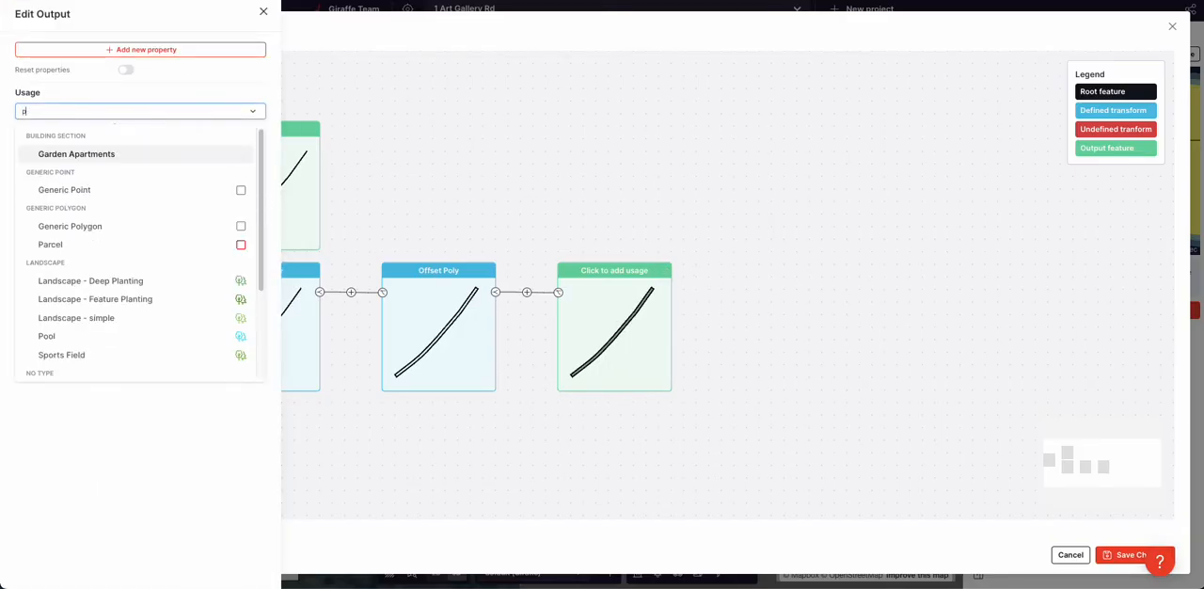
left_click(116, 153)
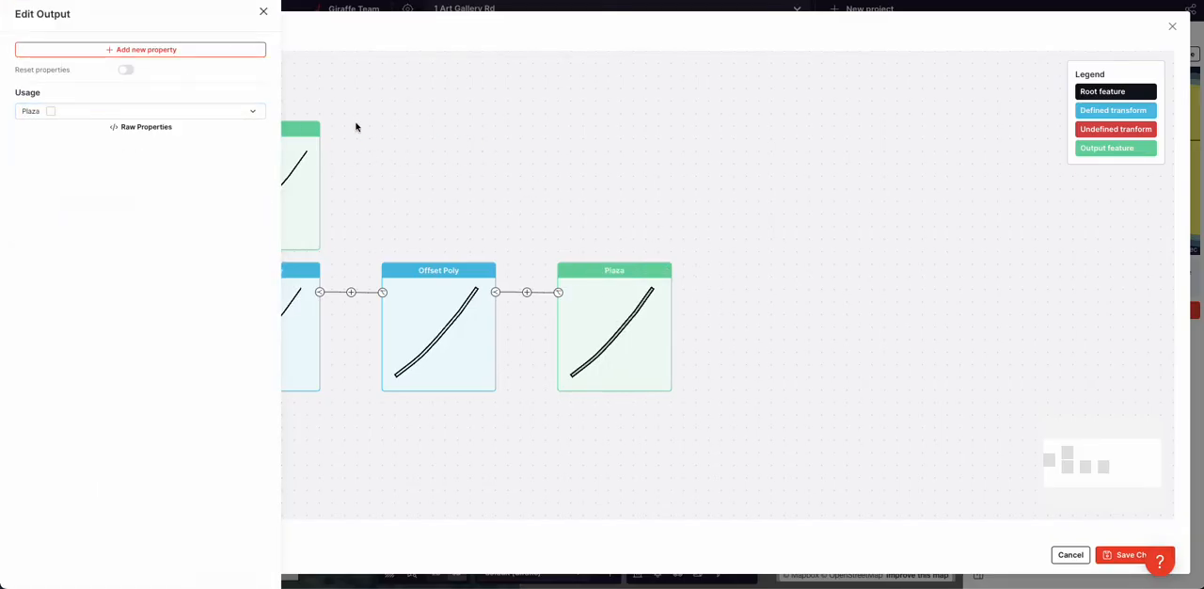
Add a Color property to the Plaza output, set it to dark green #38722c, and save the flow
left_click(160, 49)
type("colo")
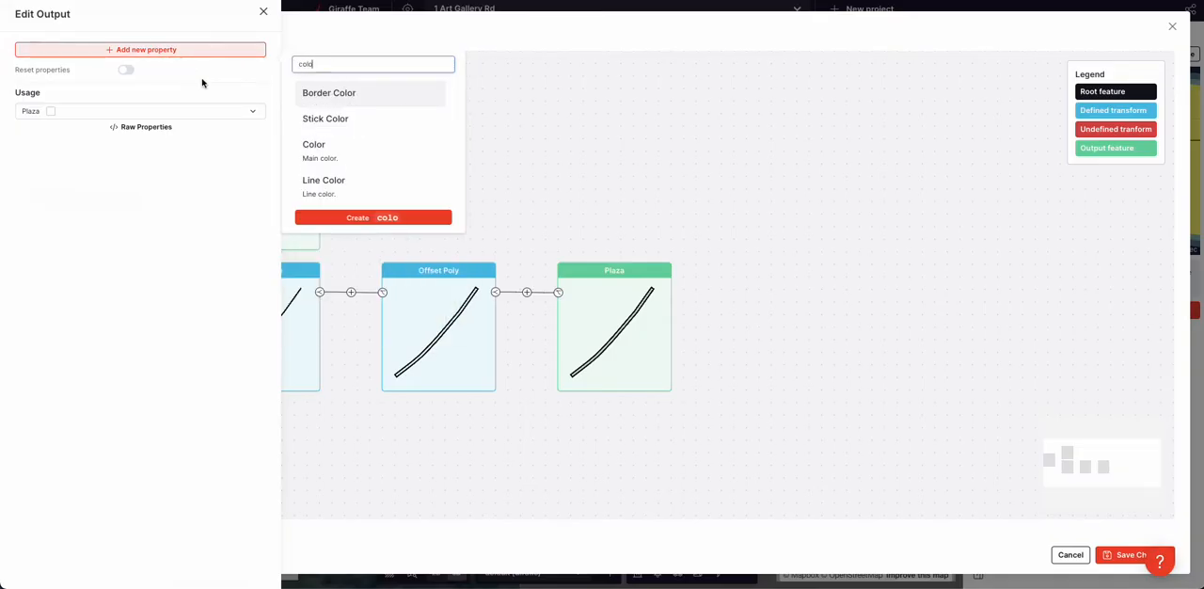
left_click(306, 151)
left_click(124, 155)
left_click_drag(129, 234, 135, 219)
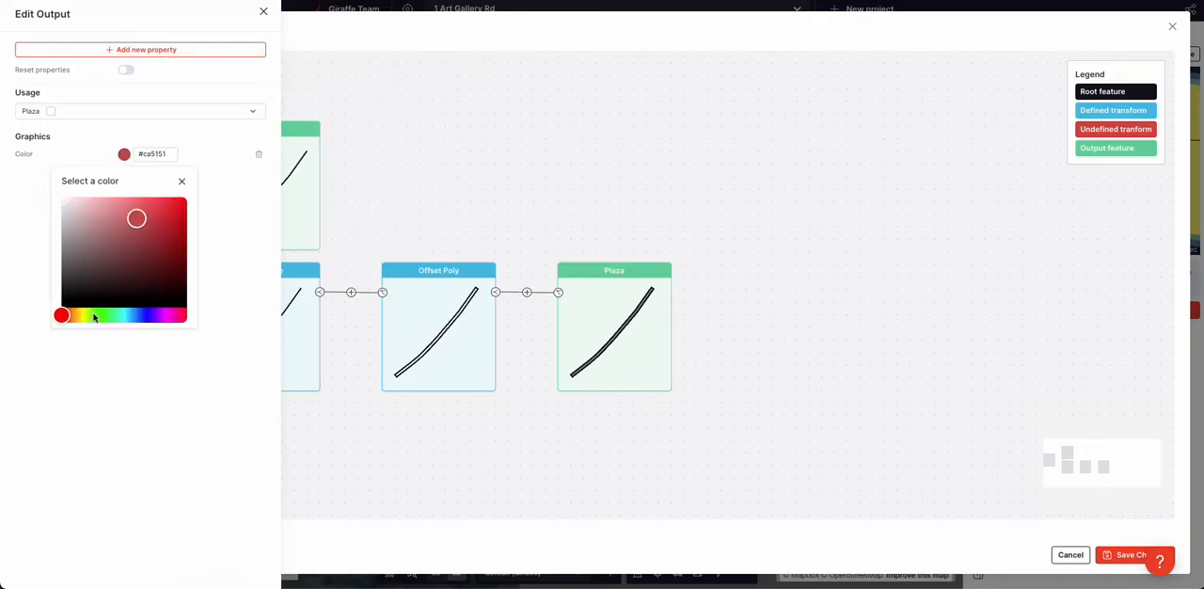
left_click_drag(96, 317, 101, 315)
left_click_drag(142, 250, 139, 254)
left_click(393, 159)
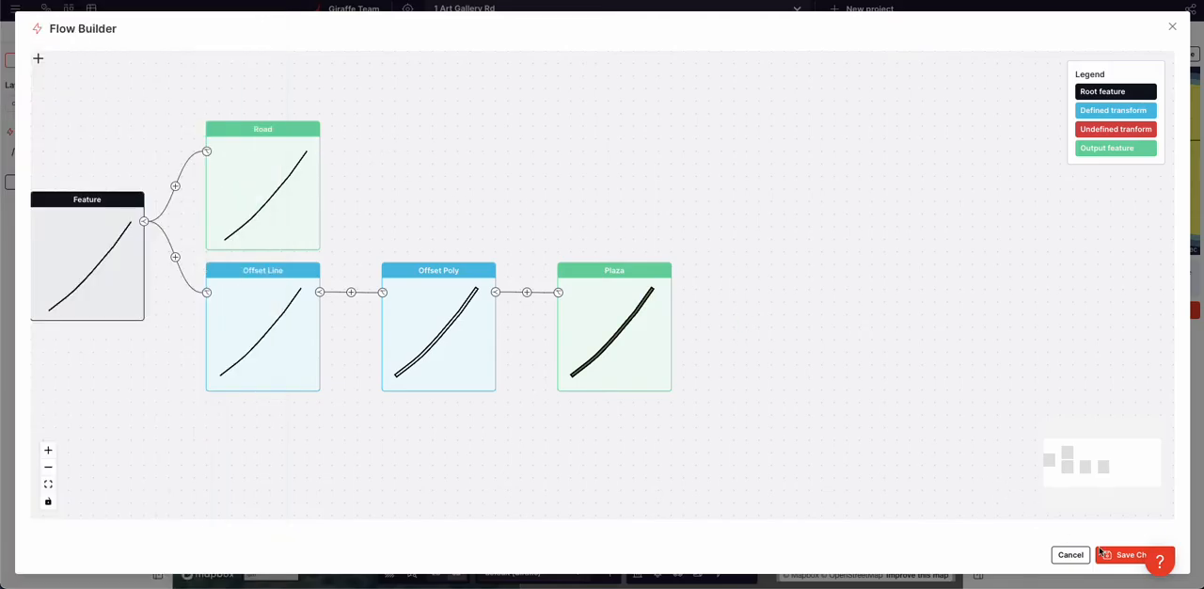
left_click(1101, 554)
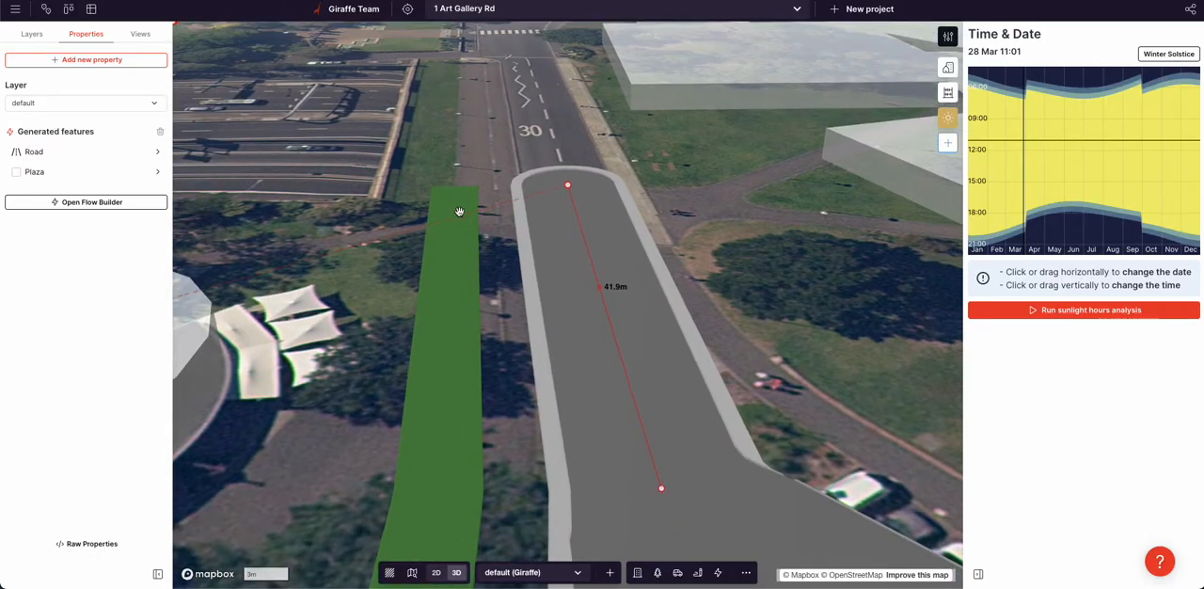
Reduce the green Plaza strip's Offset Line distance to bring it against the road's footpath, and set its Offset Poly distance to 3 m
left_click(49, 172)
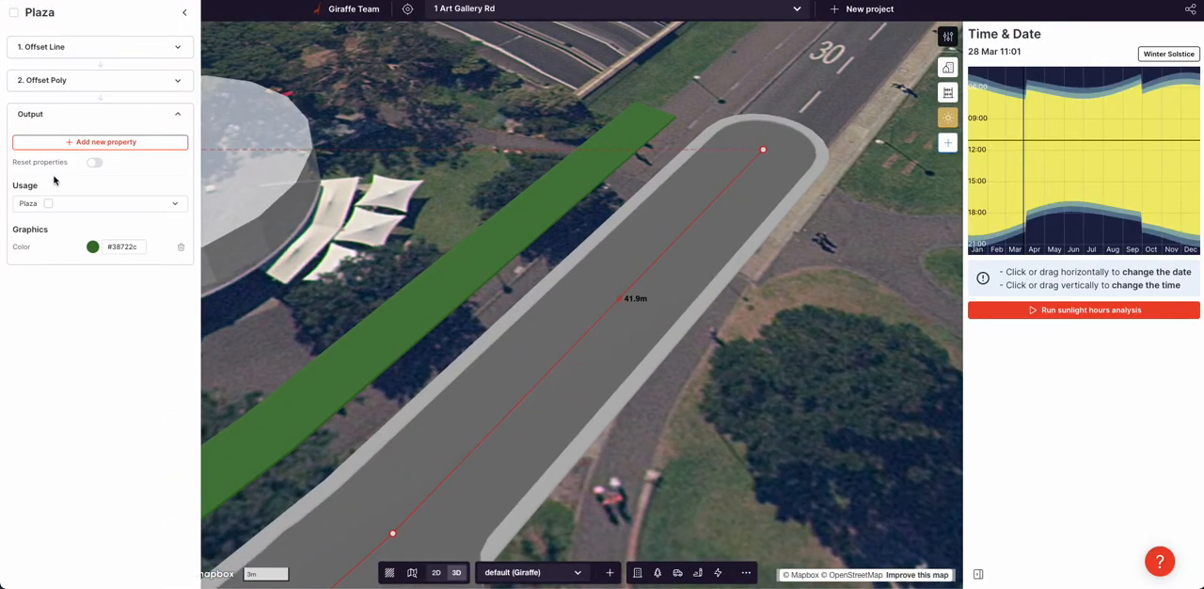
left_click(97, 46)
left_click(184, 82)
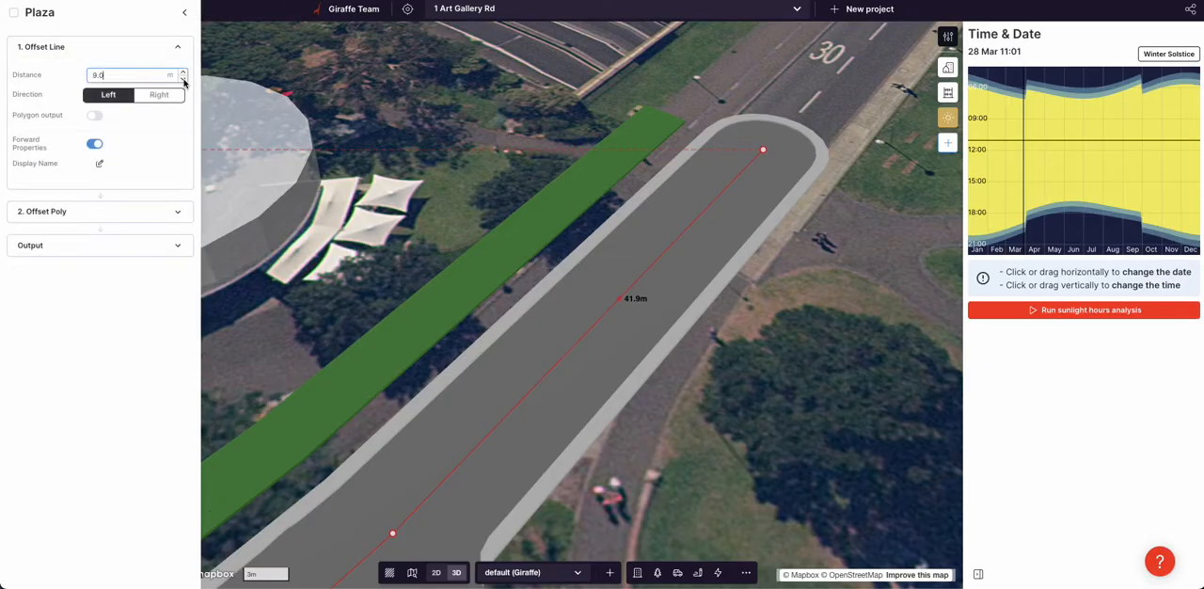
left_click(184, 82)
left_click(184, 82)
left_click(184, 73)
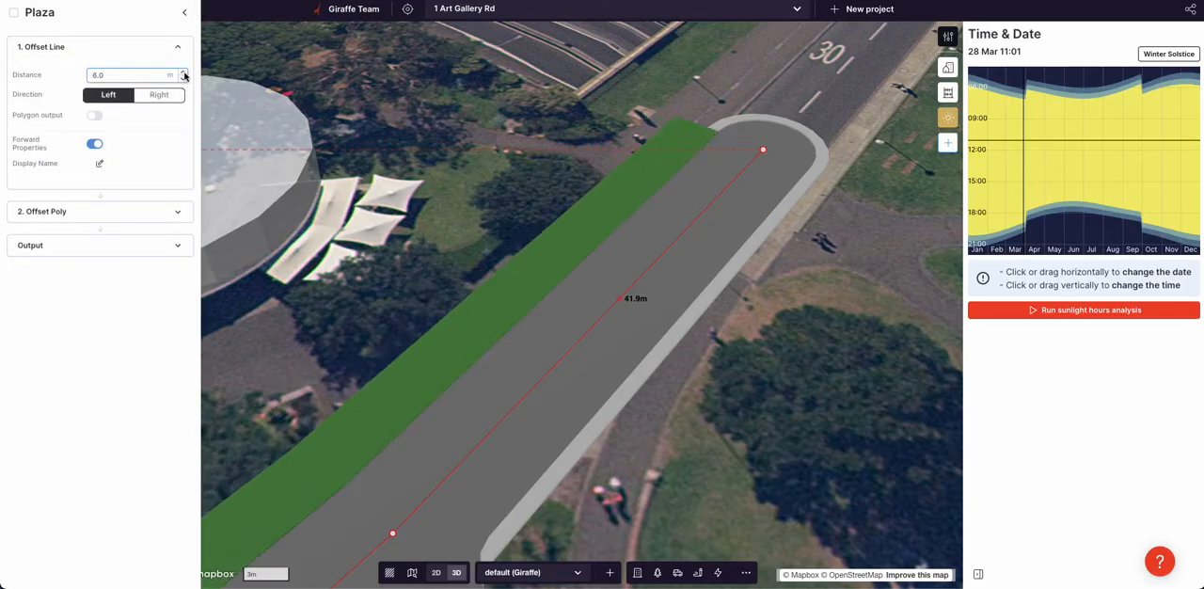
left_click(112, 215)
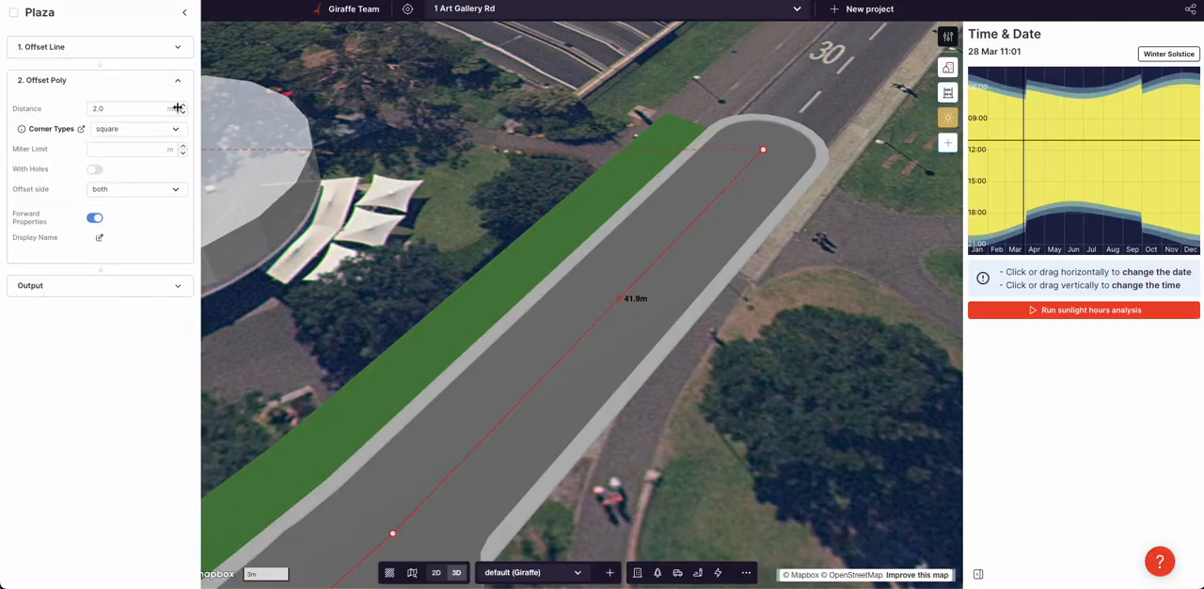
left_click(184, 107)
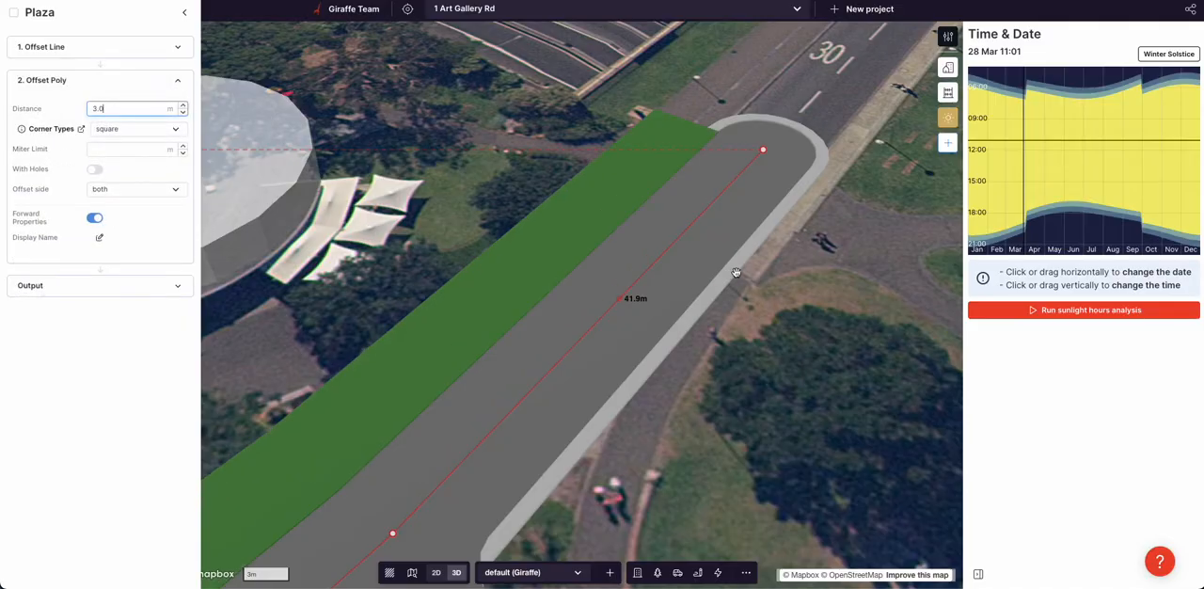
Examine the green strip along the whole main road from several angles
left_click(840, 282)
scroll(833, 280, "down", 6)
right_click_drag(828, 280, 883, 243)
left_click_drag(883, 273, 739, 154)
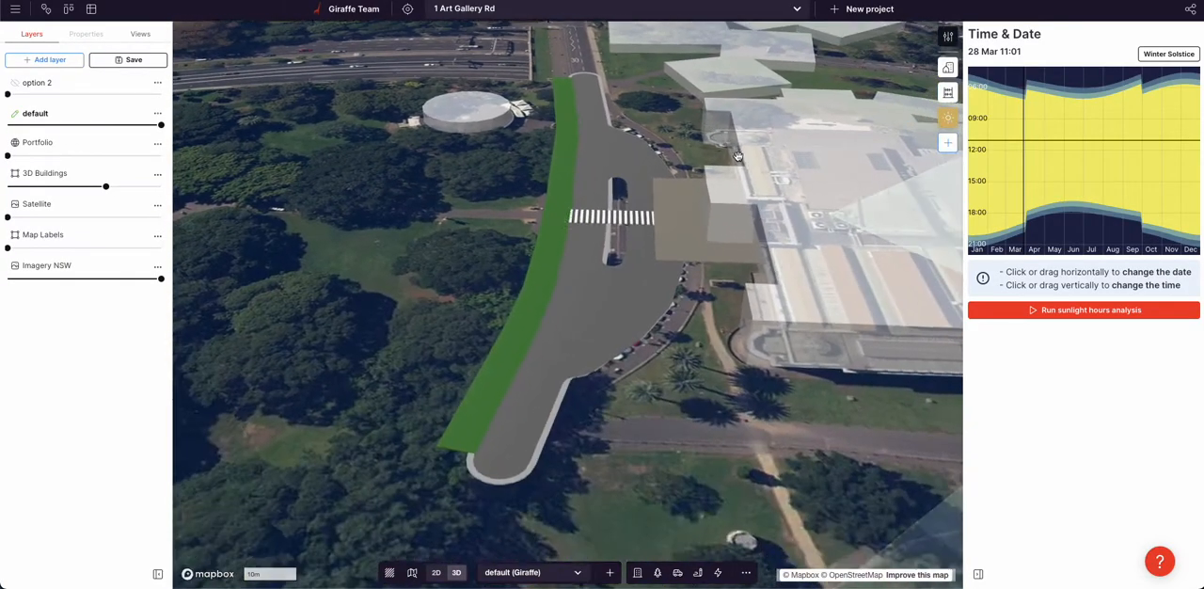
scroll(739, 160, "down", 4)
left_click_drag(756, 335, 727, 359)
right_click_drag(726, 359, 613, 307)
right_click_drag(685, 265, 309, 247)
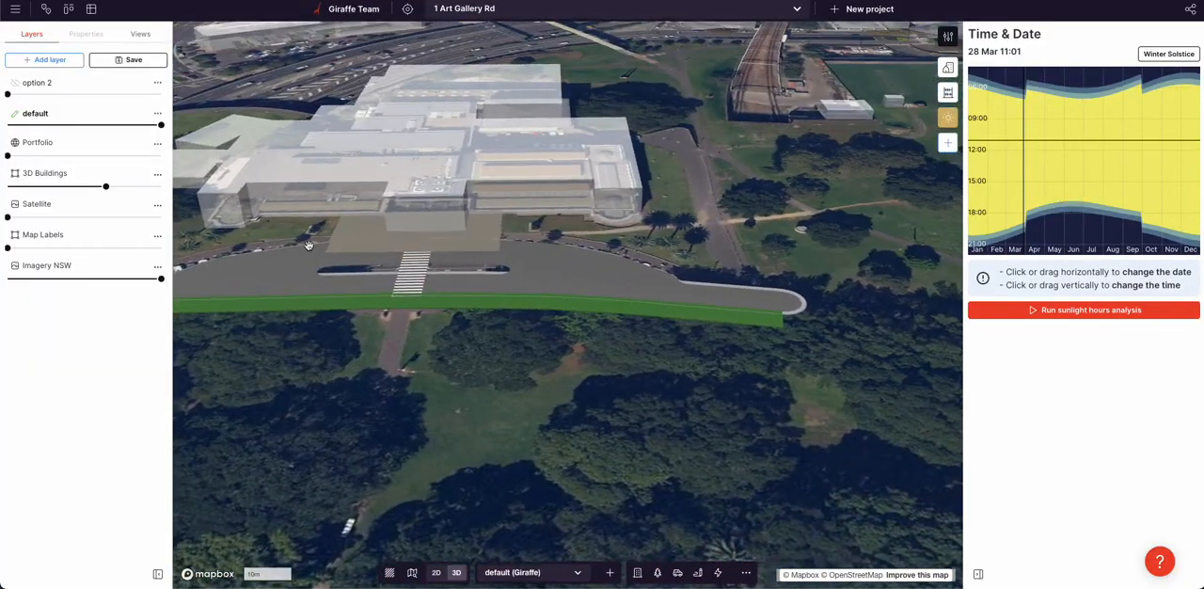
Branch an Array transform off the main road's Offset Line and set its spacing to 40 m
left_click(700, 288)
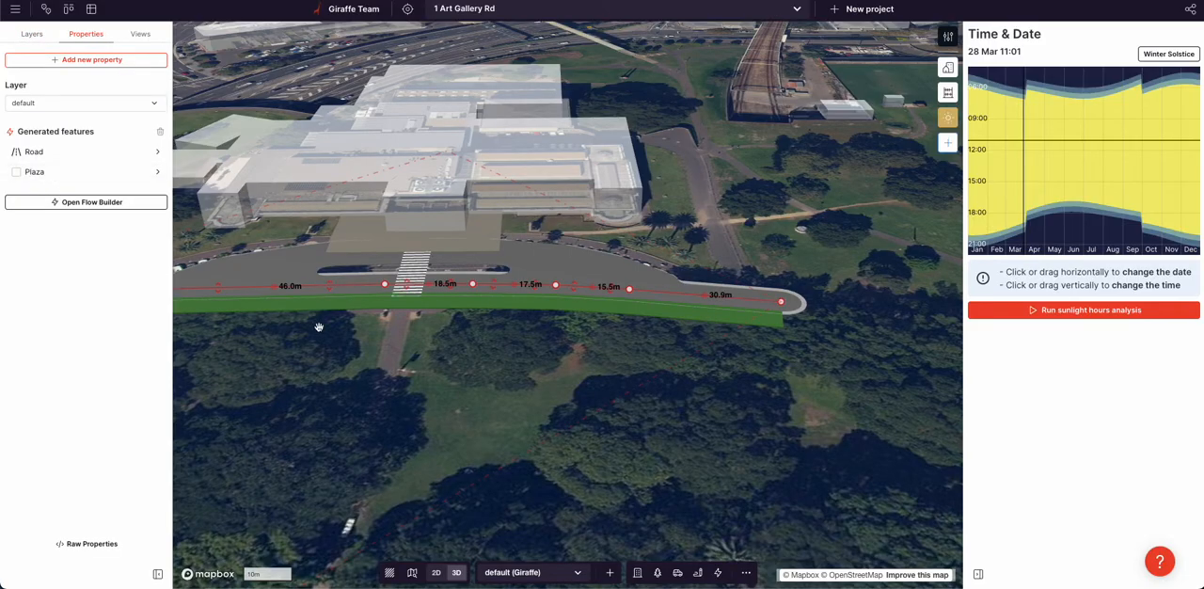
left_click(99, 203)
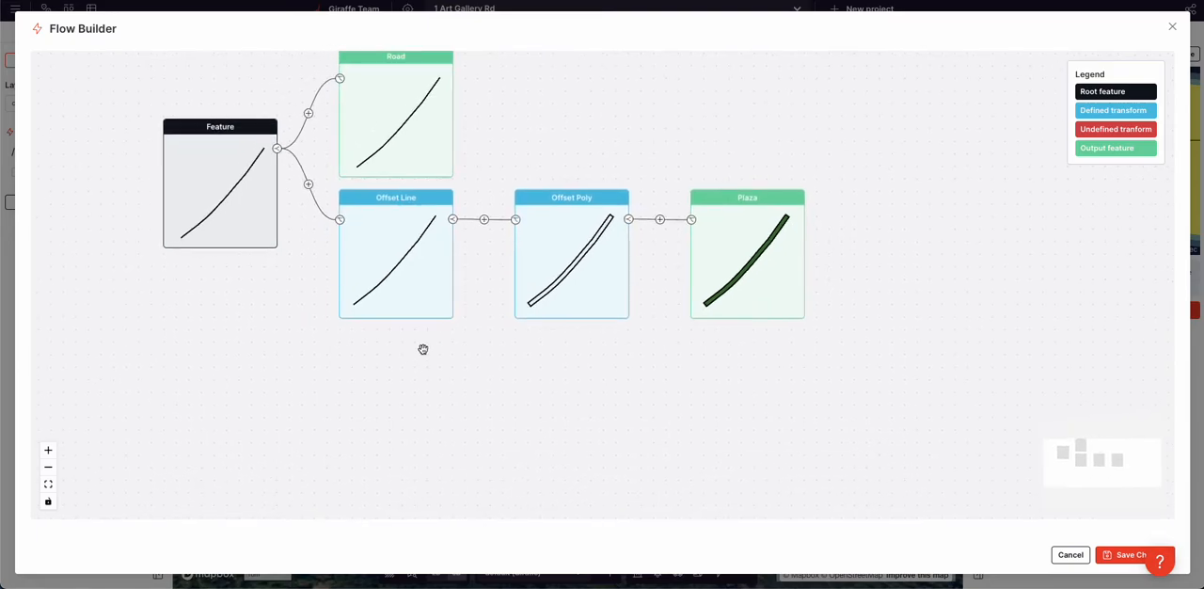
left_click(453, 220)
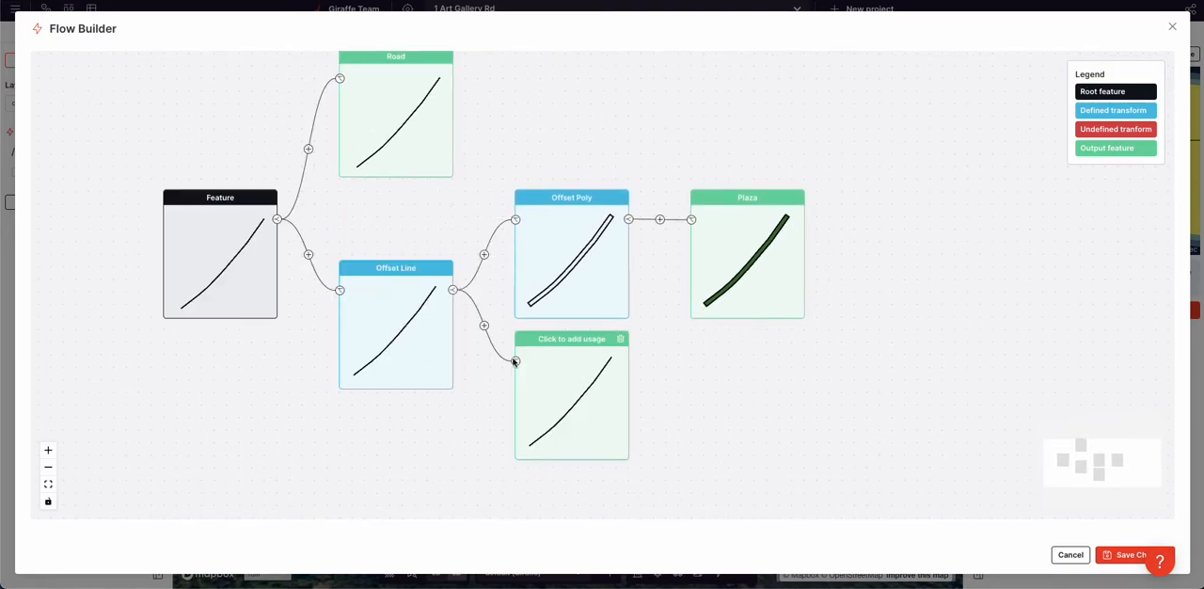
left_click(484, 325)
left_click(586, 382)
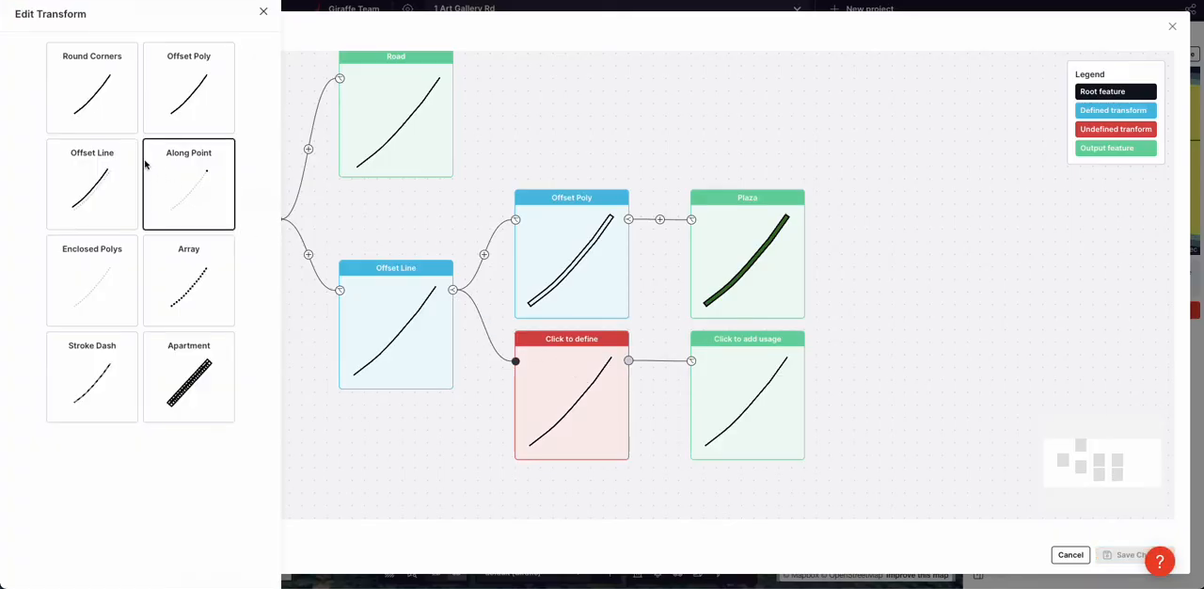
left_click(191, 274)
double_click(156, 137)
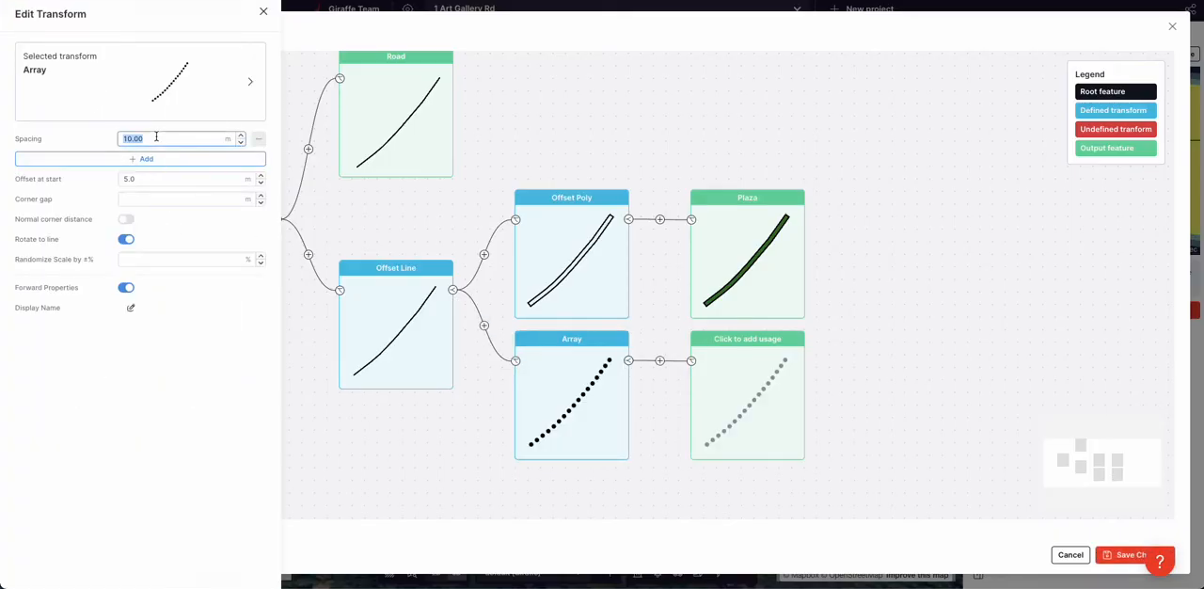
type("40.00")
Assign the Tree usage to the Array output and save the flow
left_click(760, 382)
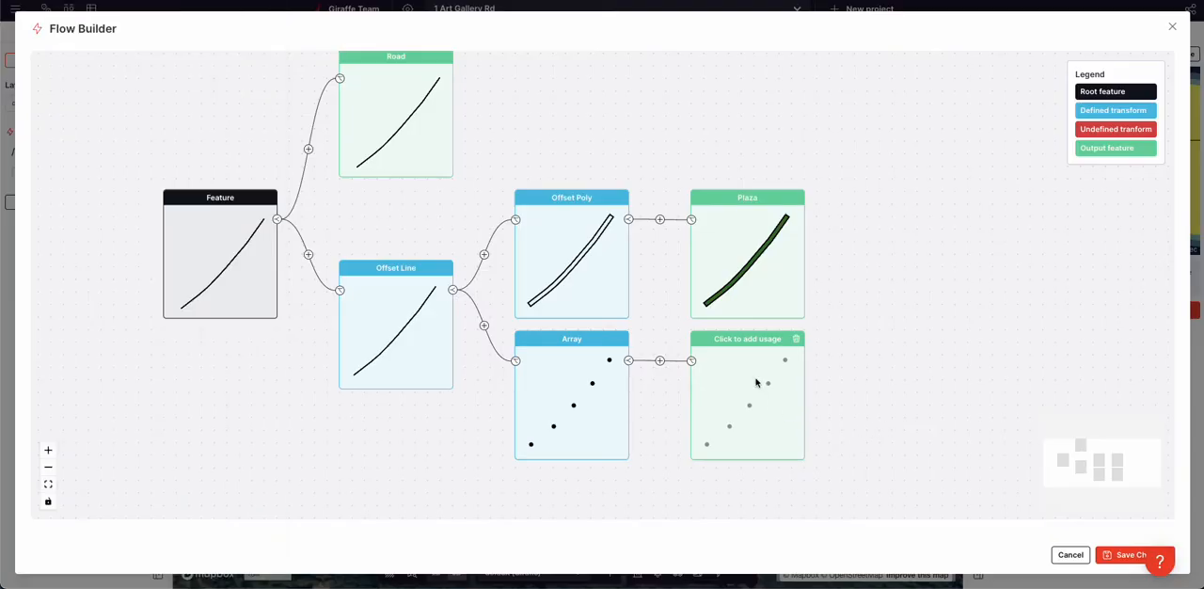
left_click(788, 425)
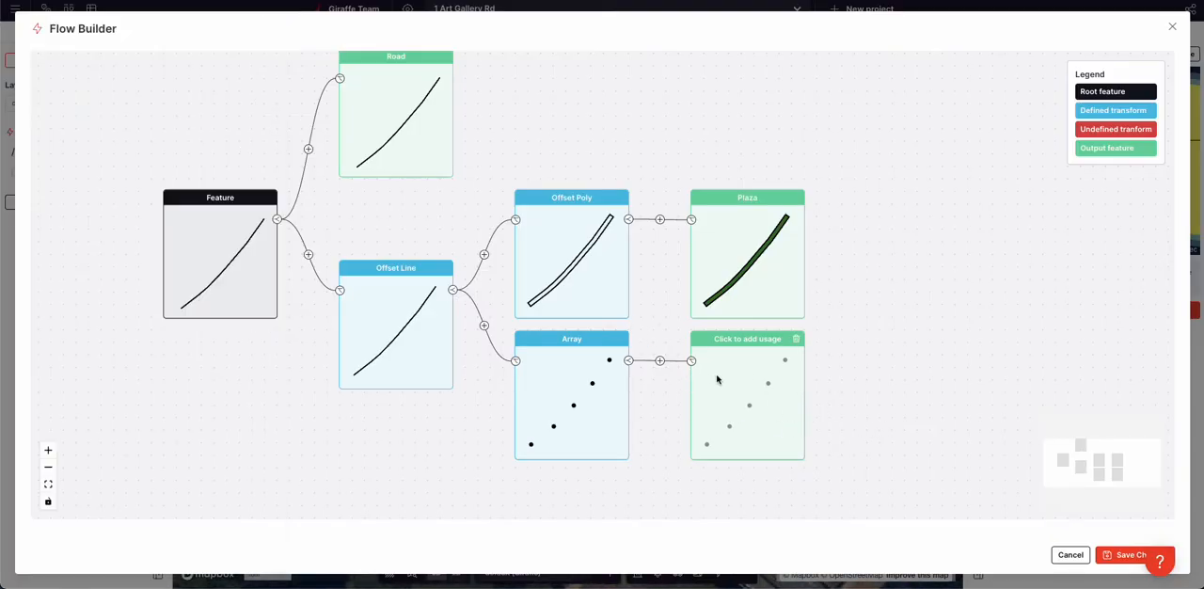
left_click(718, 376)
left_click(126, 112)
type("tr")
left_click(97, 153)
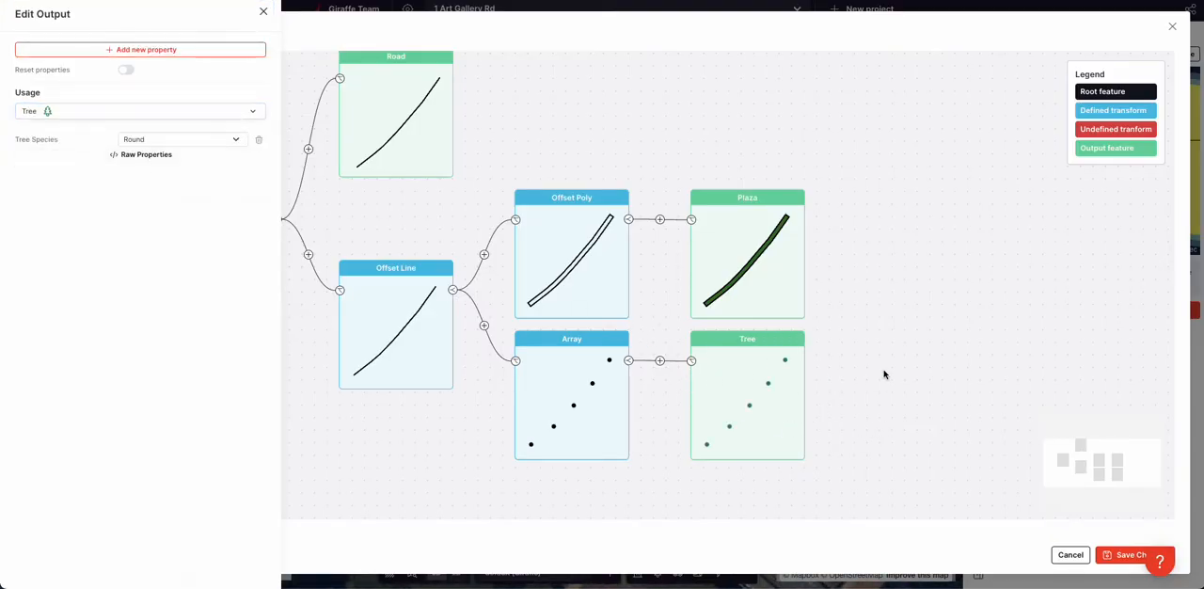
left_click(885, 374)
left_click(1116, 555)
Examine the trees along the green verge near the zebra crossing from several angles
right_click_drag(532, 380, 495, 301)
scroll(562, 275, "up", 5)
right_click_drag(562, 275, 544, 263)
scroll(619, 243, "up", 5)
right_click_drag(670, 307, 640, 313)
scroll(626, 299, "down", 4)
left_click(614, 259)
right_click_drag(613, 259, 614, 274)
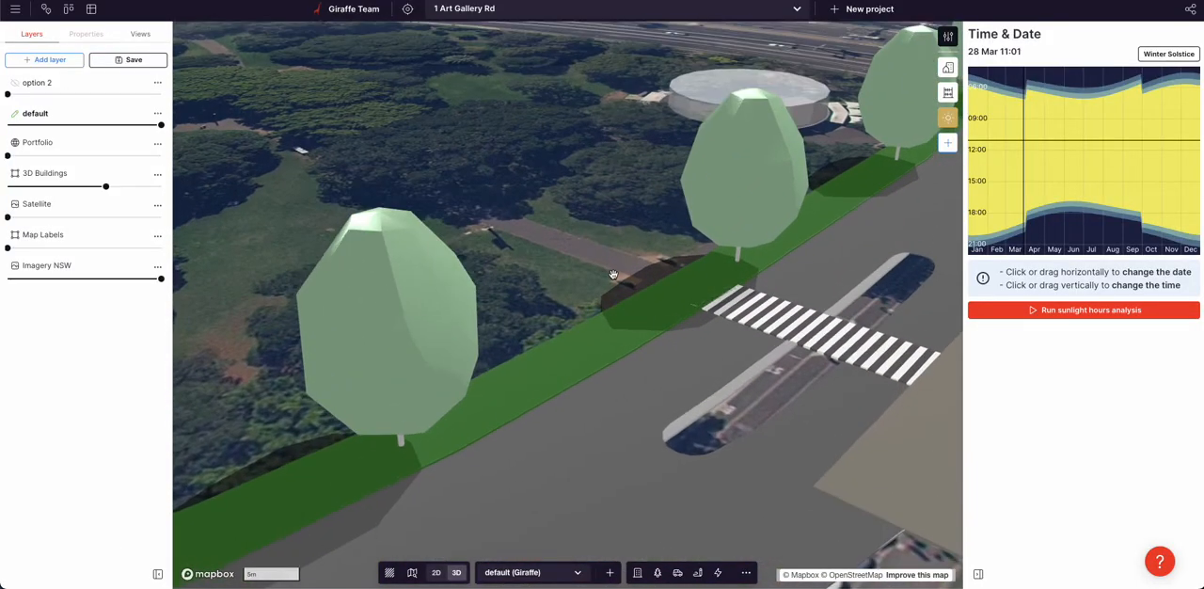
scroll(614, 275, "down", 3)
Add a third branch to the main road's Offset Line and define it as a Stroke Dash transform
left_click(569, 336)
left_click(45, 223)
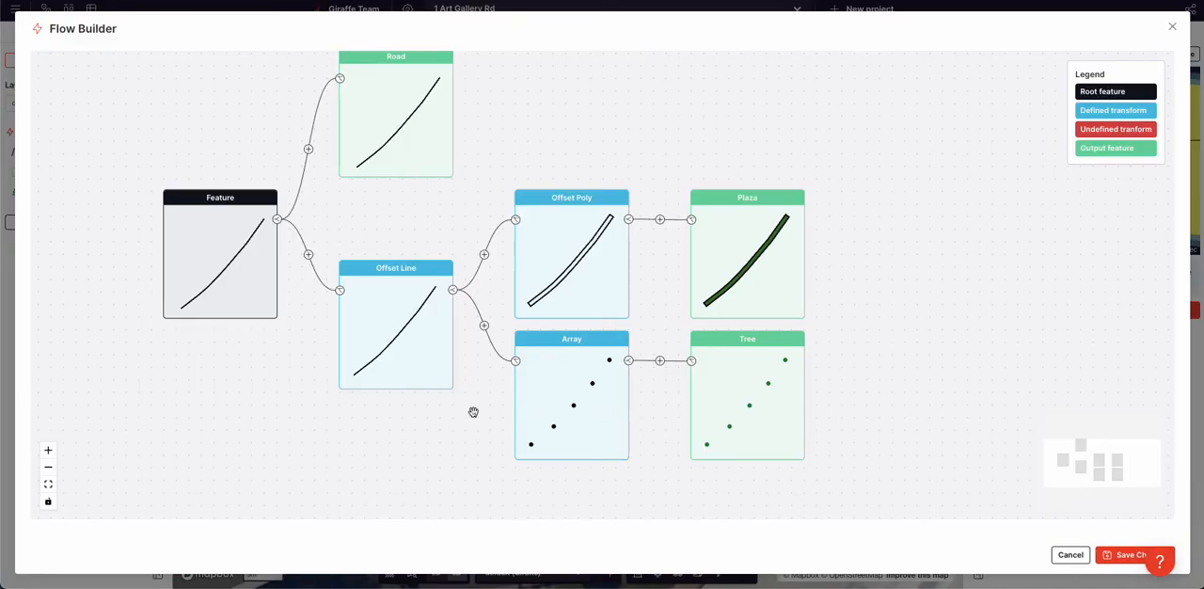
left_click_drag(472, 372, 475, 361)
left_click(457, 281)
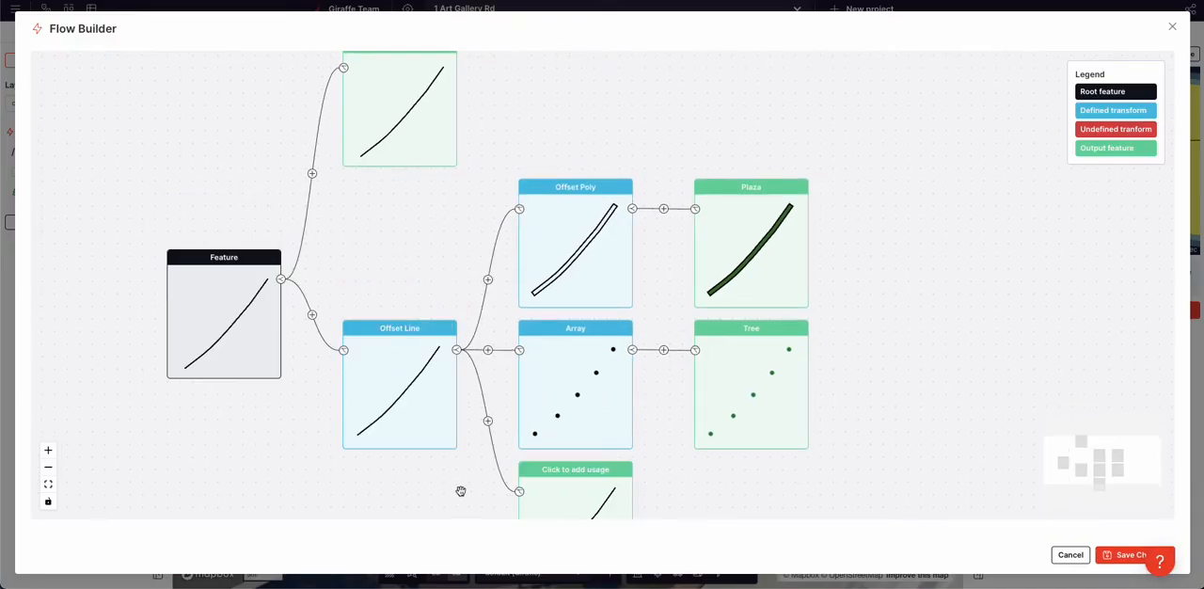
left_click(462, 343)
left_click(586, 471)
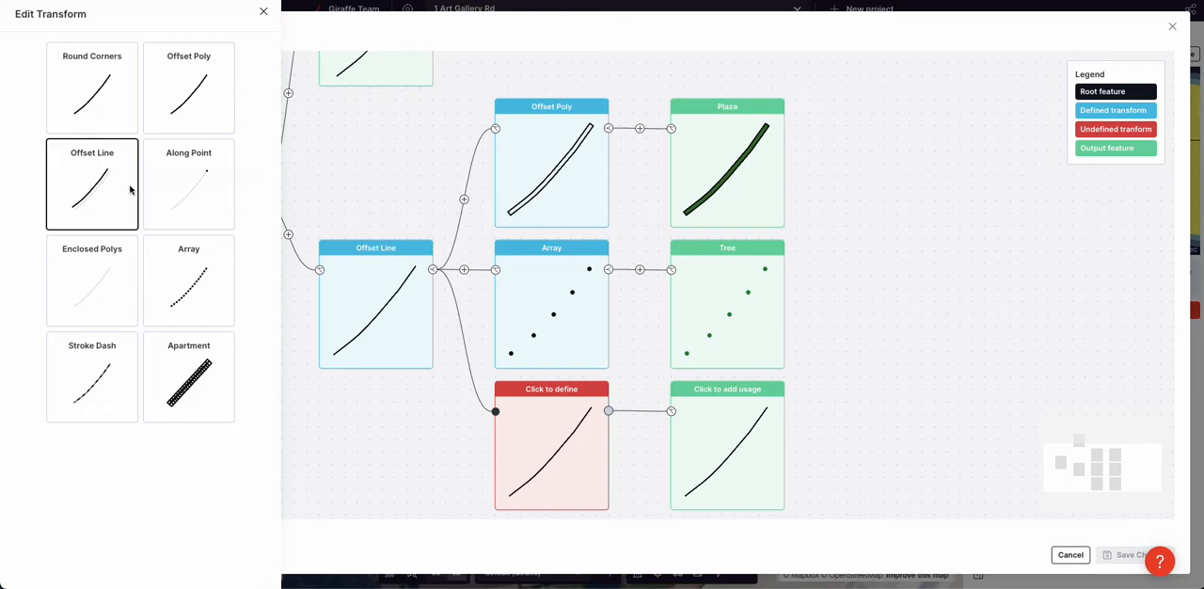
left_click(107, 350)
Set the Stroke Dash spacing to 2 m and add a second spacing value of 4 m
double_click(157, 139)
type("2")
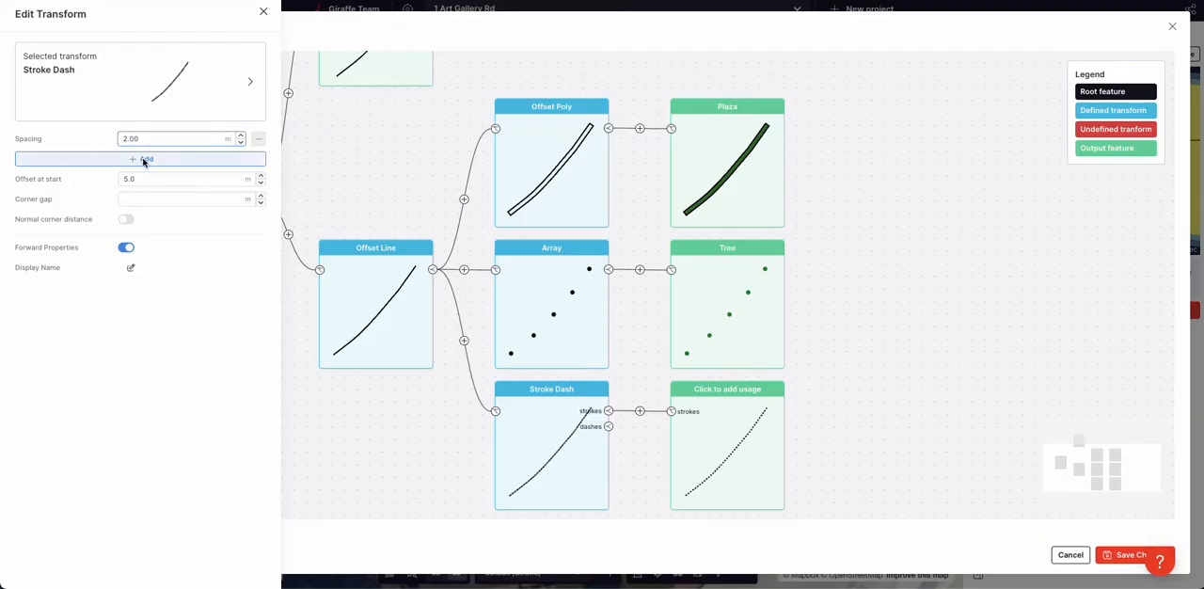
left_click(145, 160)
double_click(144, 159)
type("4")
left_click(71, 157)
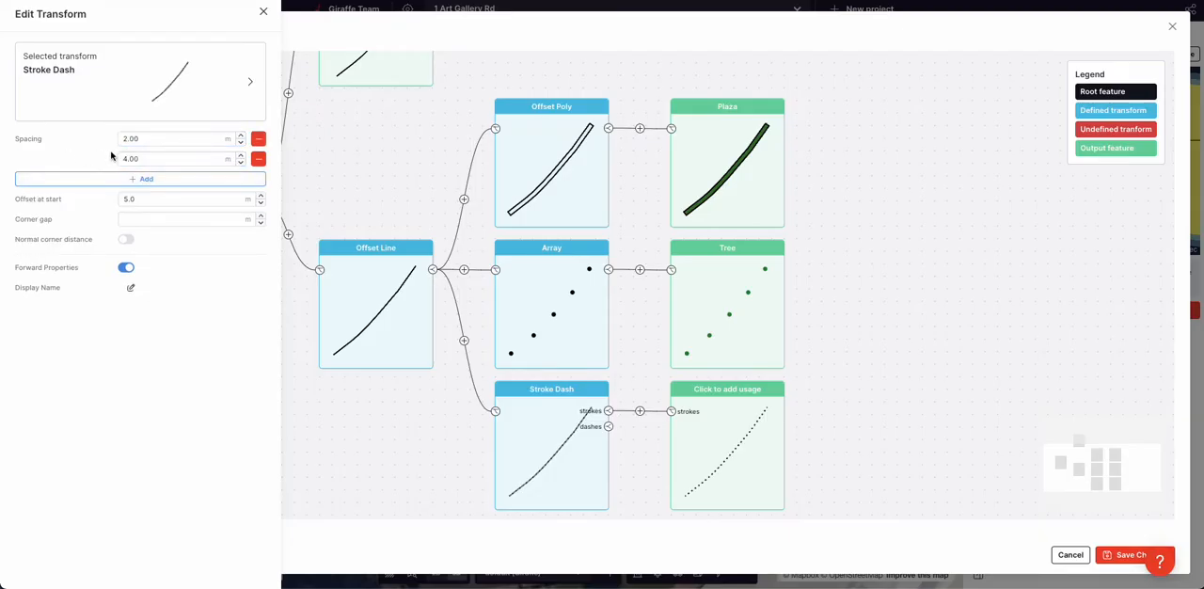
left_click(429, 454)
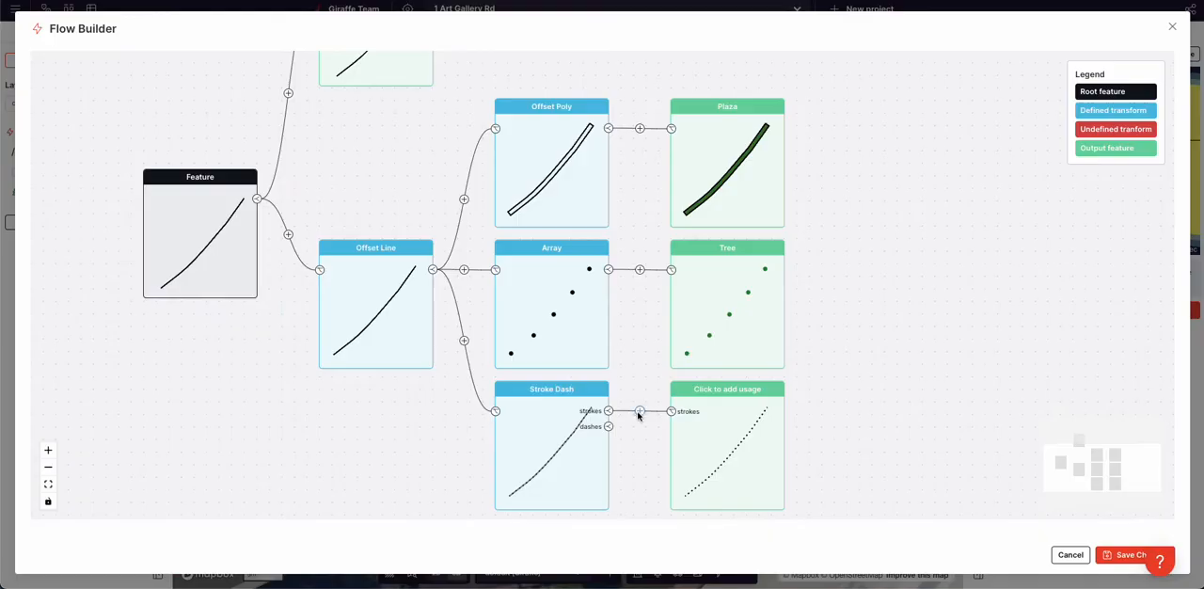
Insert an Offset Poly transform after the Stroke Dash strokes with a distance of 0.1 m
left_click(639, 411)
left_click(699, 432)
left_click(231, 86)
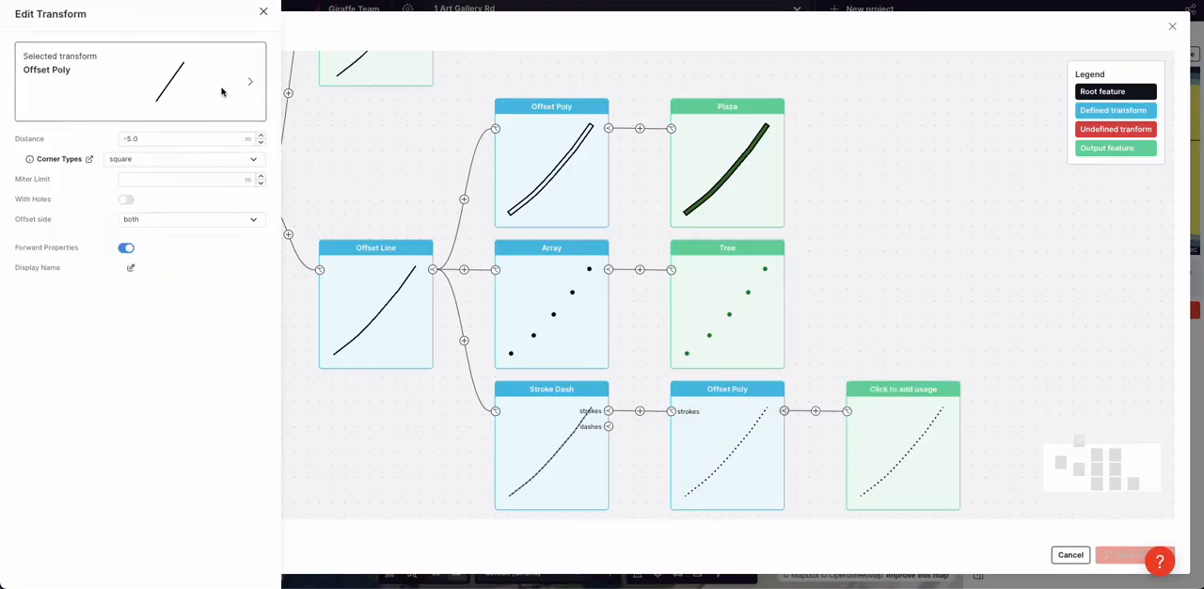
left_click(190, 134)
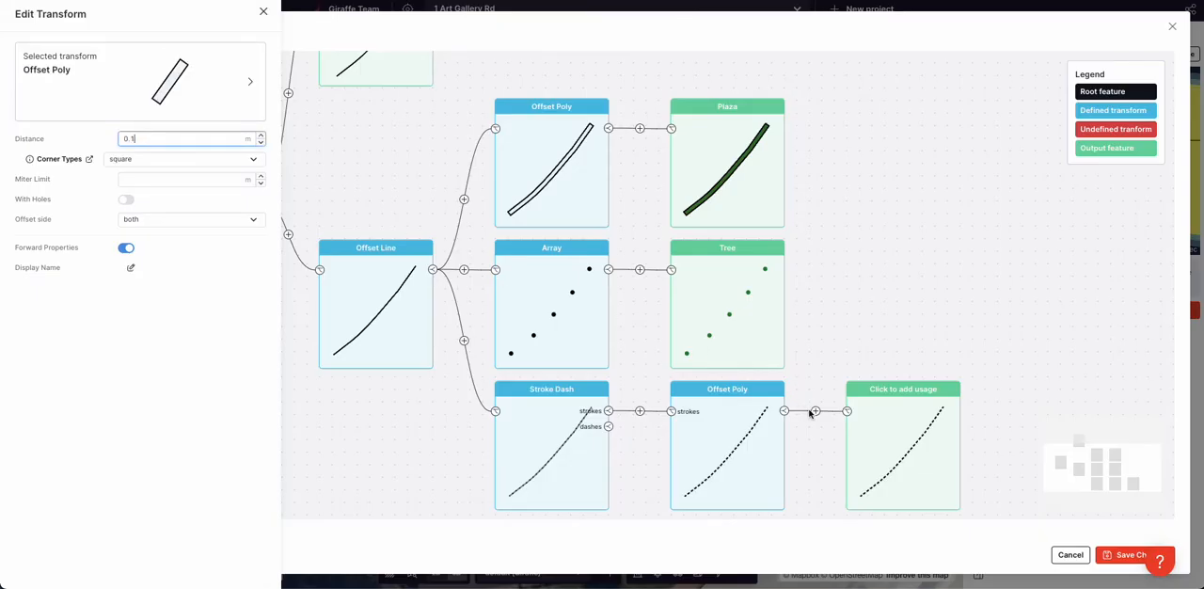
Assign the Generic 3D usage to the output of the dashed-line branch
left_click(899, 424)
left_click(126, 113)
left_click(94, 153)
left_click(188, 49)
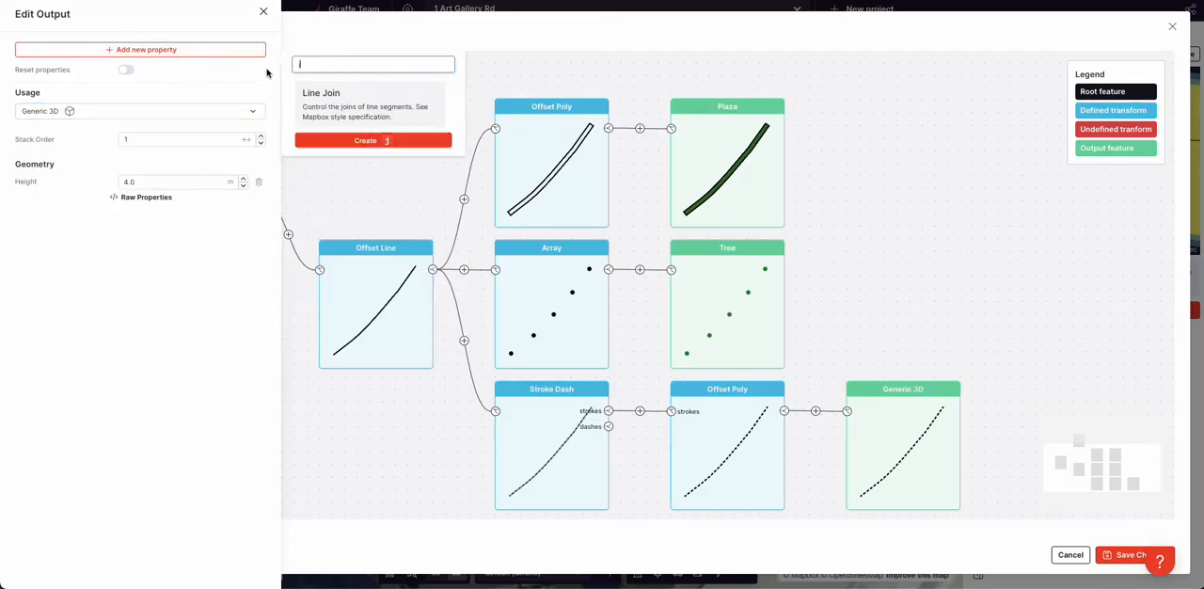
type("he")
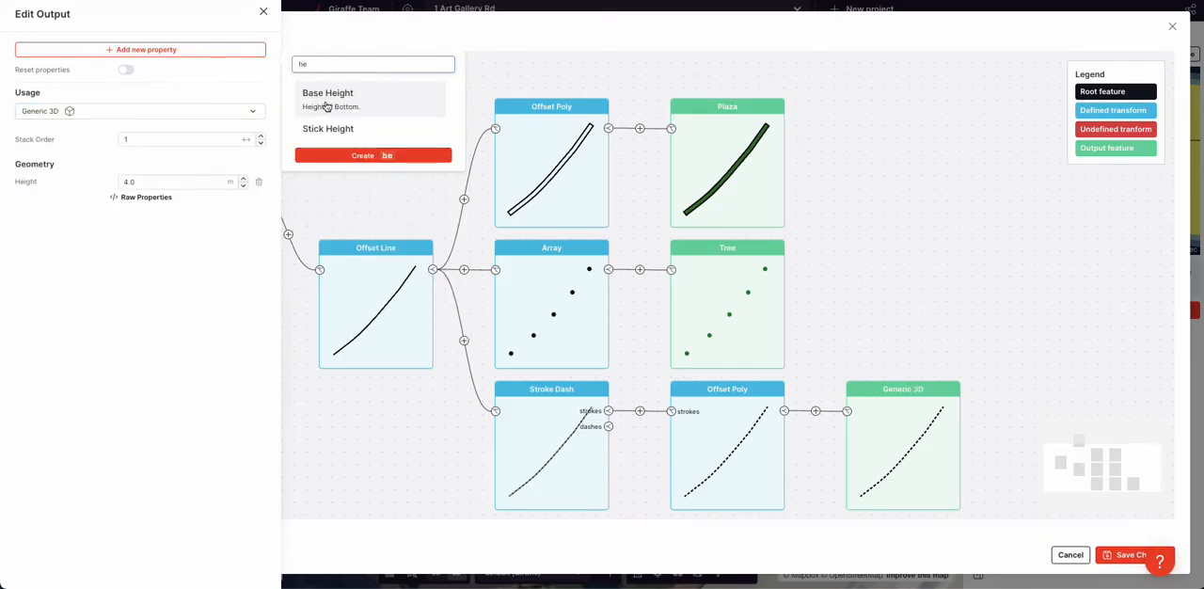
left_click(181, 226)
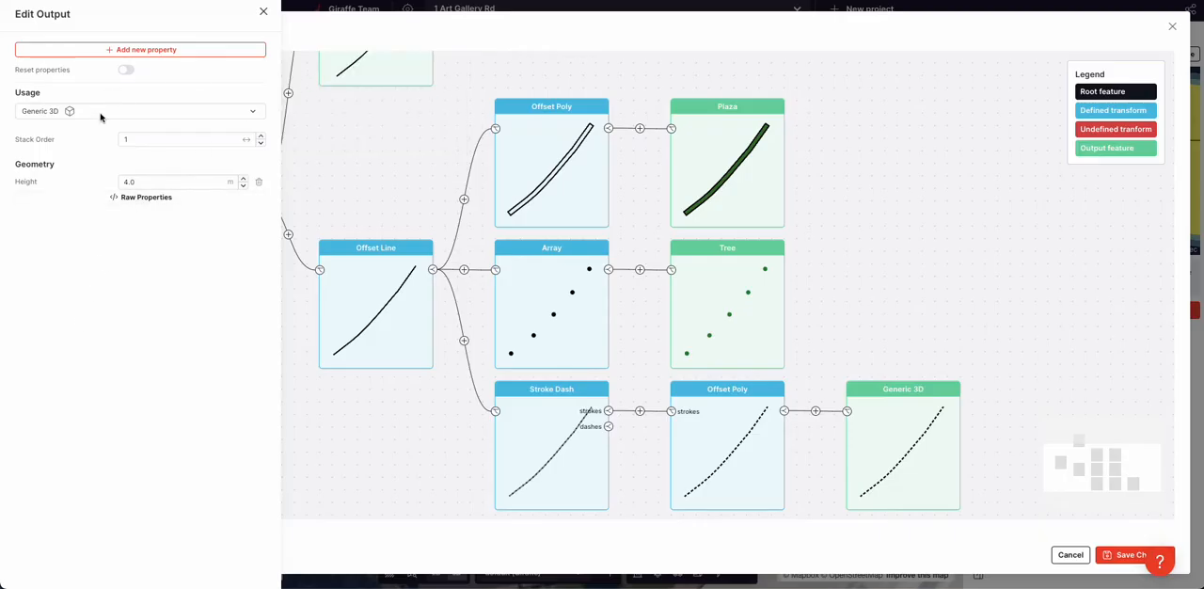
Add a Color property to the Generic 3D output and set it to light grey #efefef
left_click(135, 52)
type("col")
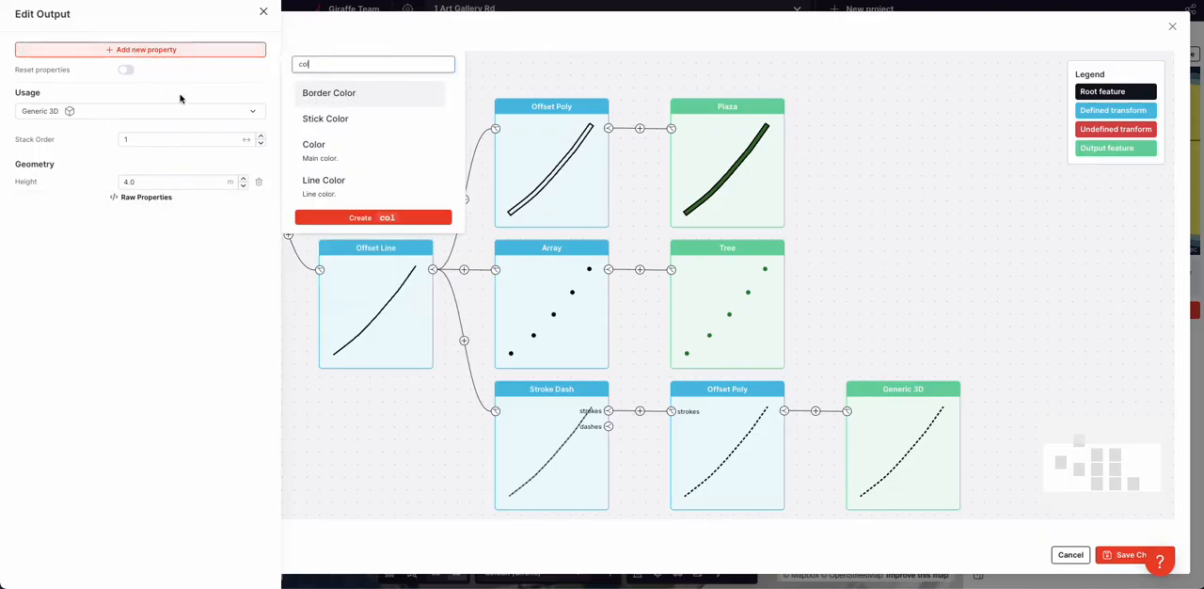
left_click(345, 157)
left_click(125, 224)
left_click(64, 273)
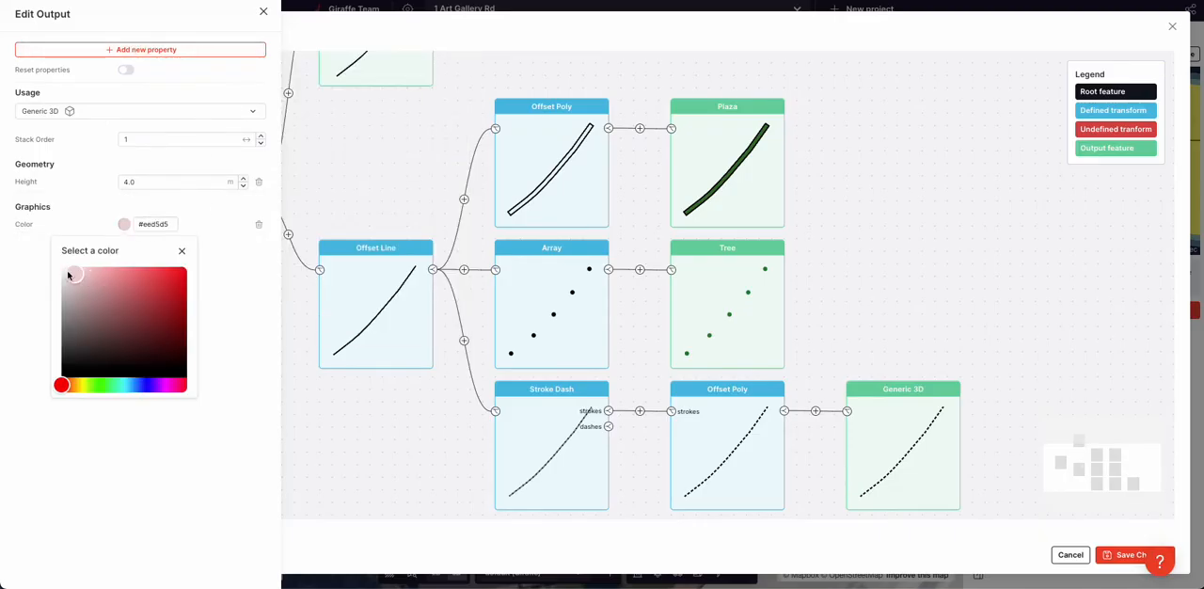
left_click(202, 205)
Set the Generic 3D output's height to 0.2 m and save the flow
left_click(145, 184)
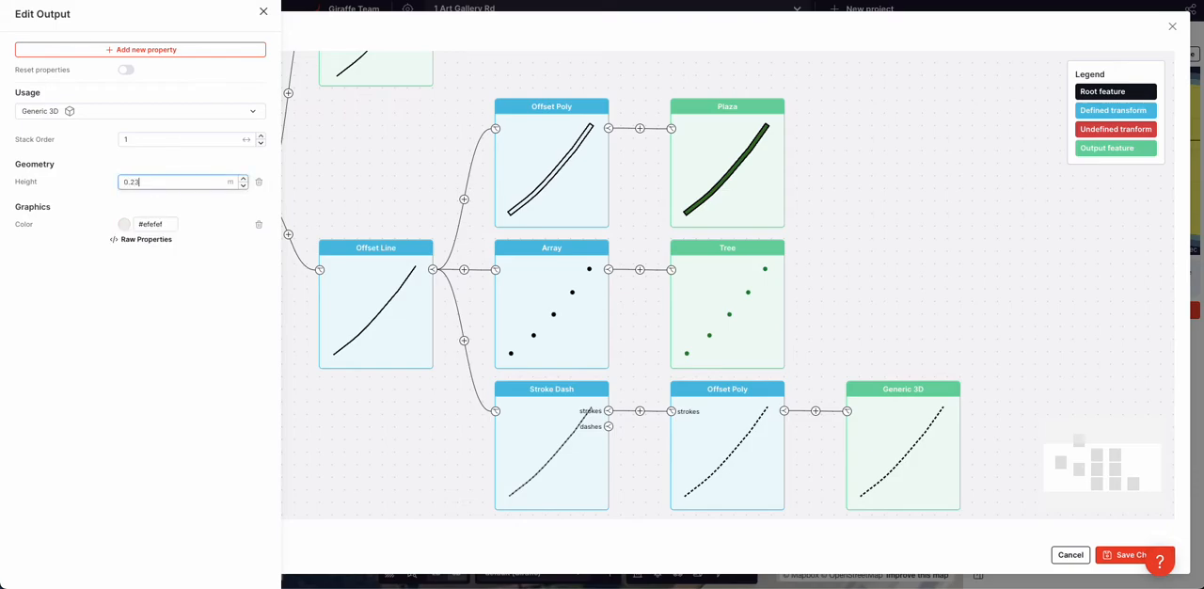
left_click(269, 388)
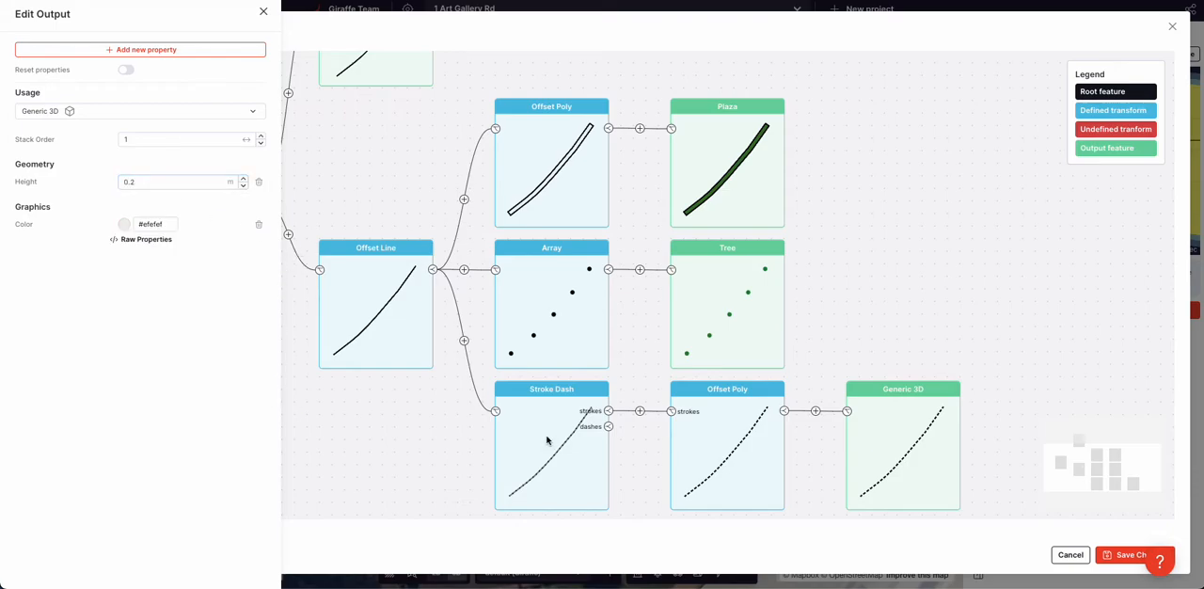
left_click(1115, 559)
Examine the dashed line and trees on the green verge along the whole main road
right_click_drag(461, 275, 496, 290)
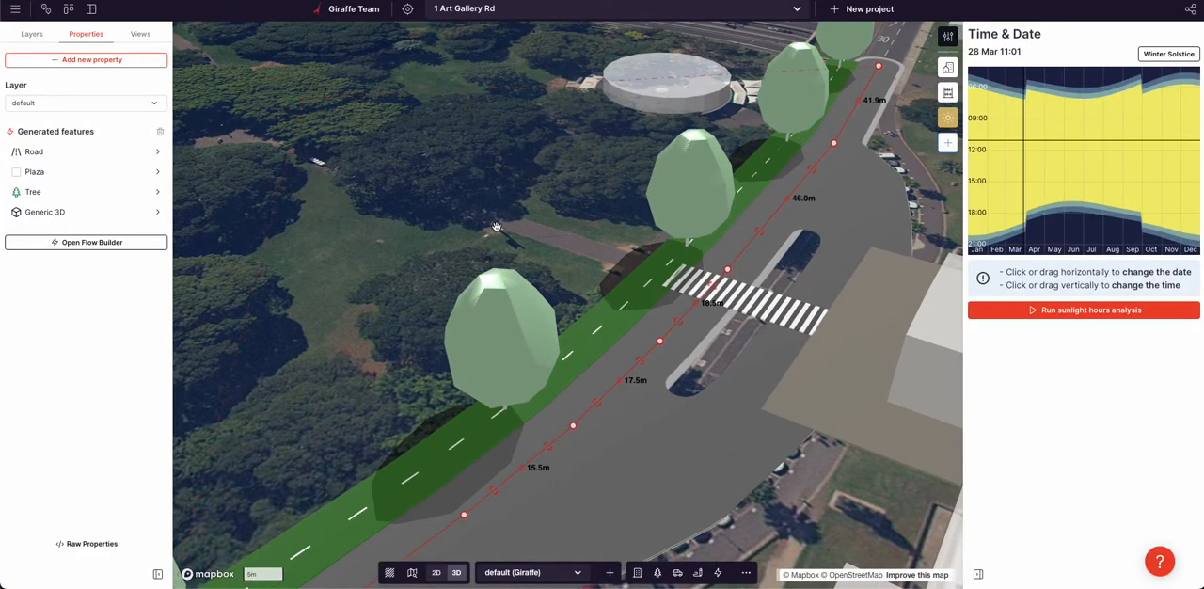
scroll(564, 290, "up", 4)
scroll(694, 335, "down", 3)
scroll(694, 335, "down", 5)
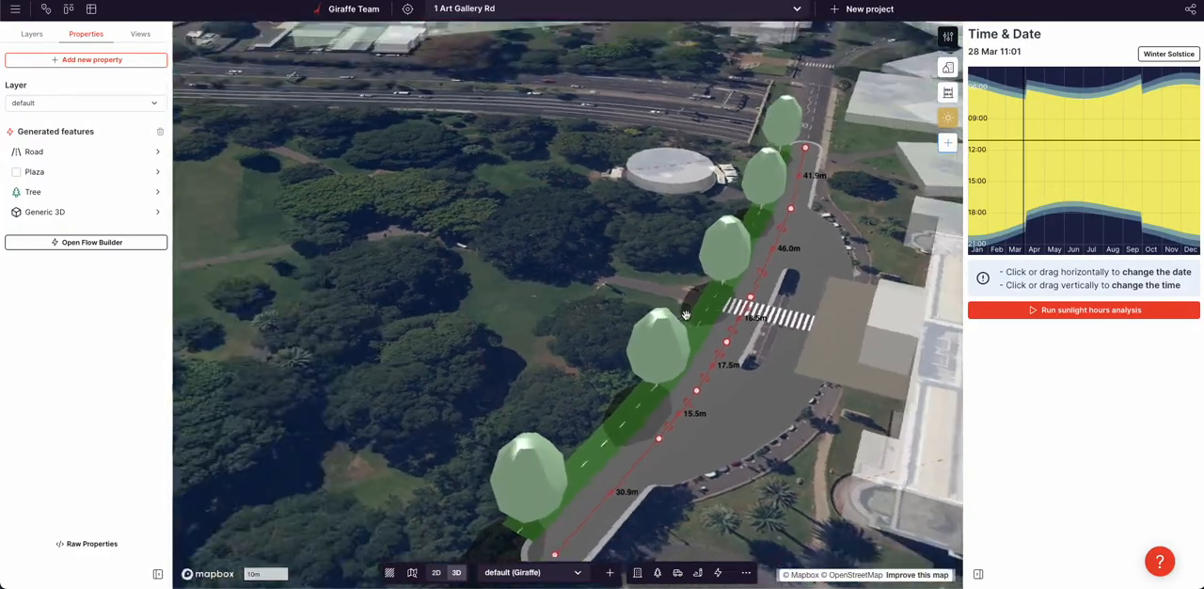
scroll(758, 216, "up", 3)
mouse_move(759, 216)
right_mouse_down()
mouse_move(780, 222)
mouse_move(767, 212)
right_mouse_up()
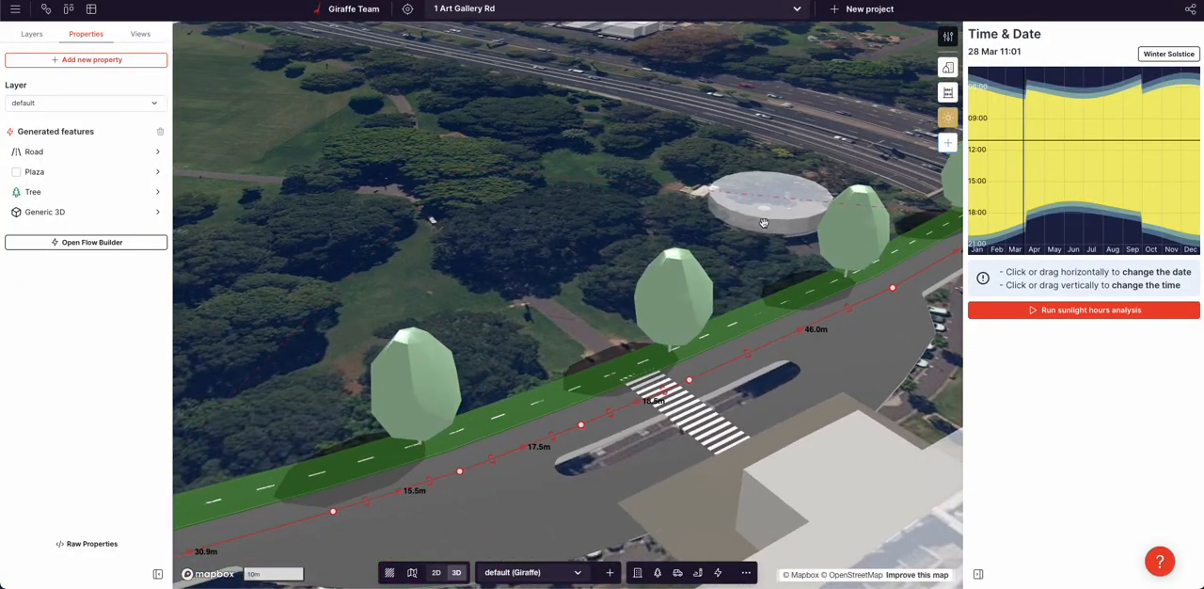
left_click_drag(767, 213, 500, 206)
right_click_drag(501, 206, 524, 215)
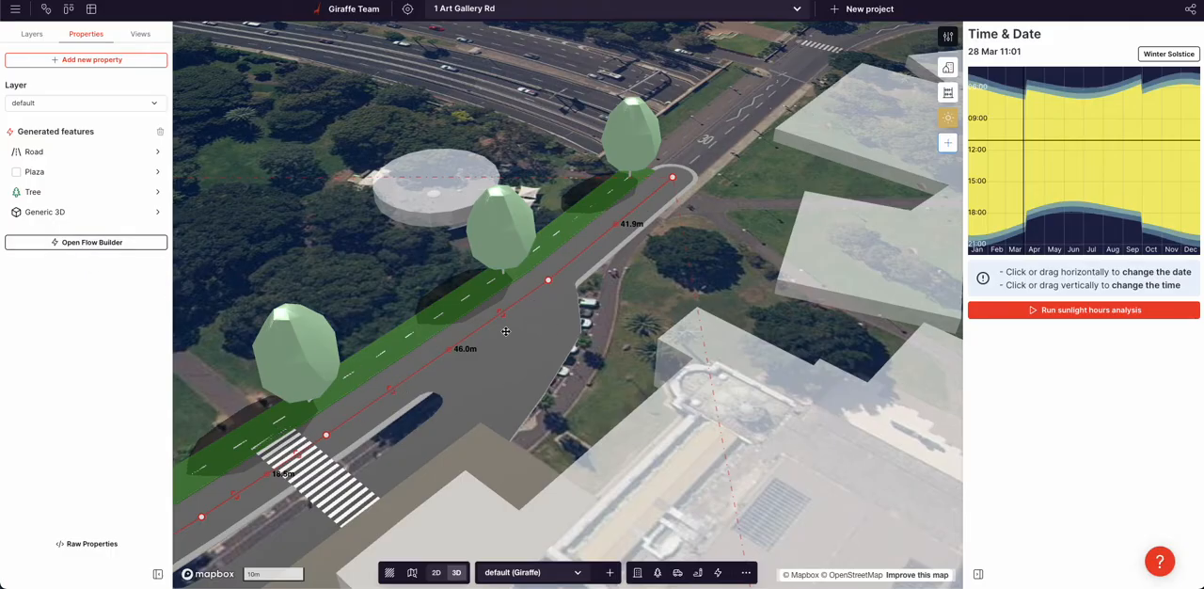
scroll(421, 390, "down", 3)
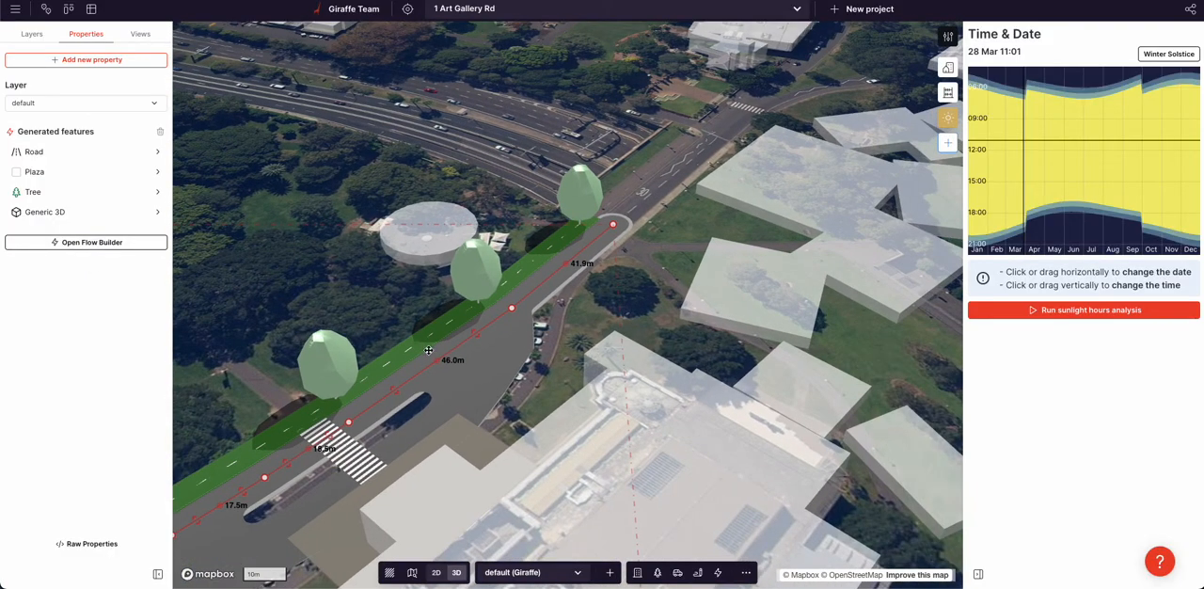
Move the main road's second vertex from the near end, making its adjoining segments about 17.8 m and 28.5 m long
right_click_drag(723, 369, 477, 378)
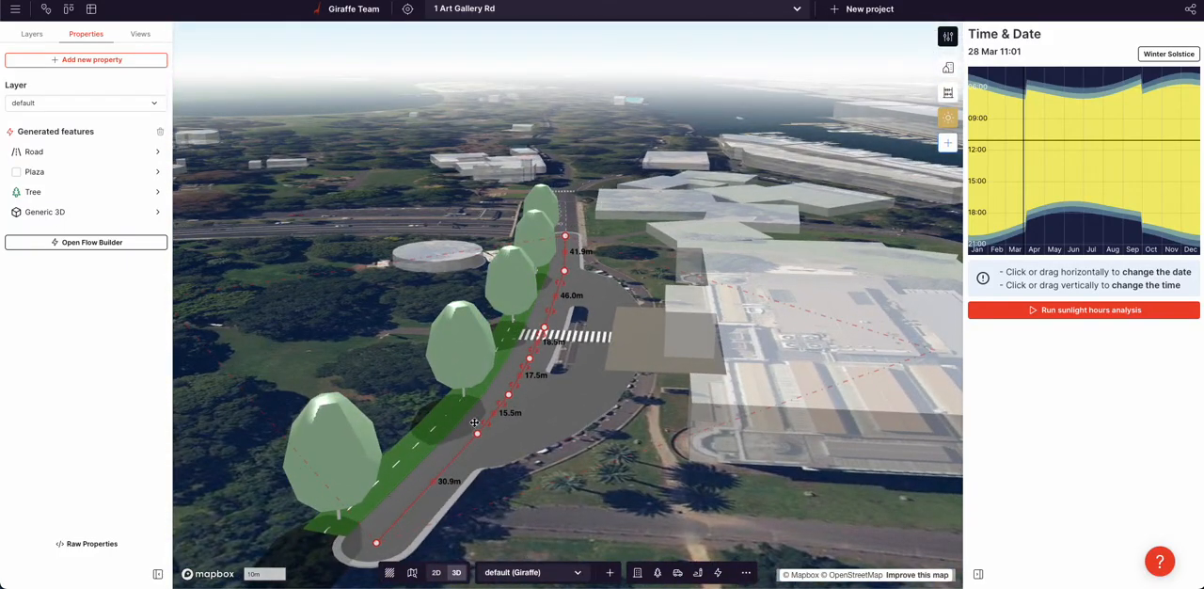
right_click_drag(539, 271, 367, 440)
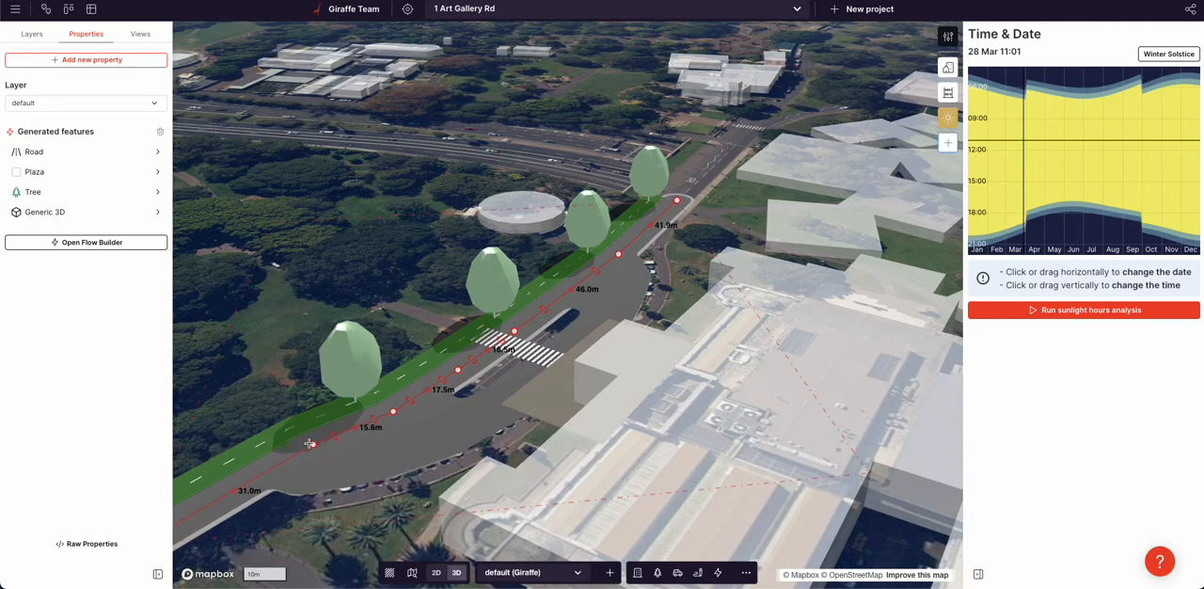
left_click_drag(310, 453, 310, 459)
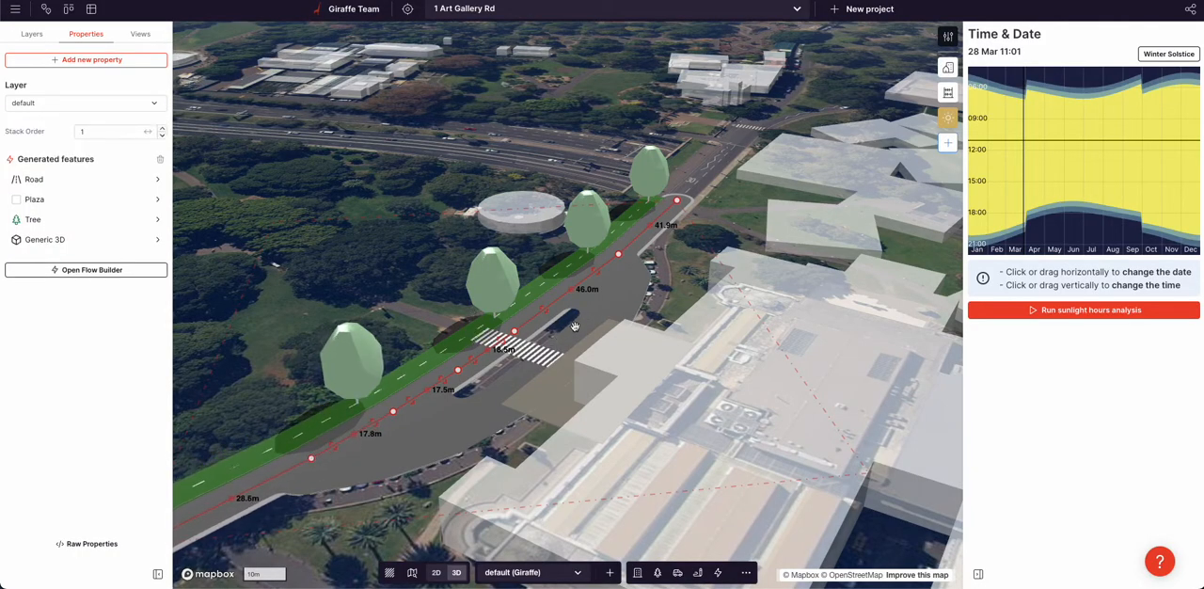
Extend the zebra crossing by moving its verge-side endpoint outward to meet the green strip
left_click(509, 347)
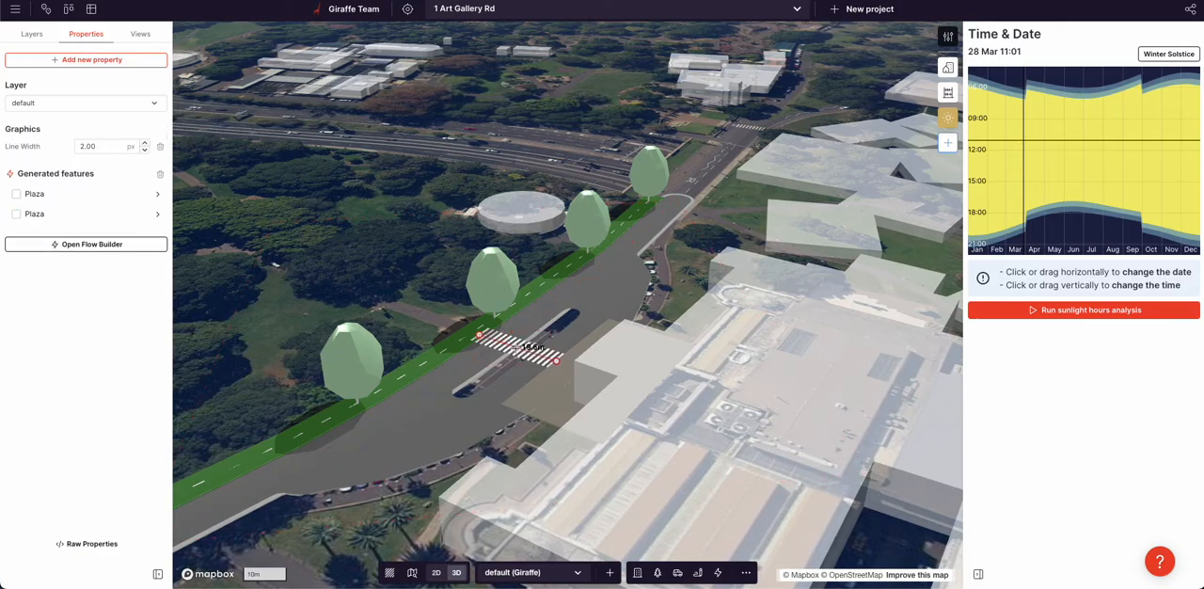
left_click_drag(481, 334, 470, 331)
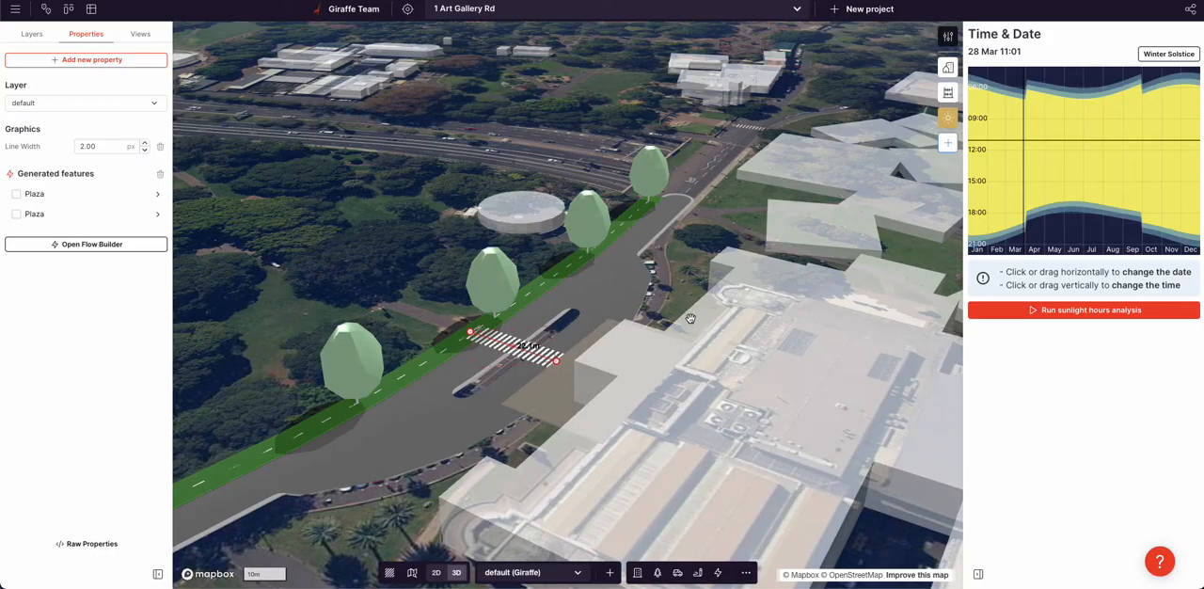
scroll(241, 335, "up", 3)
Add a Stroke Dash transform branching directly from the root feature in the main road's flow
left_click(412, 377)
left_click(473, 420)
left_click(53, 270)
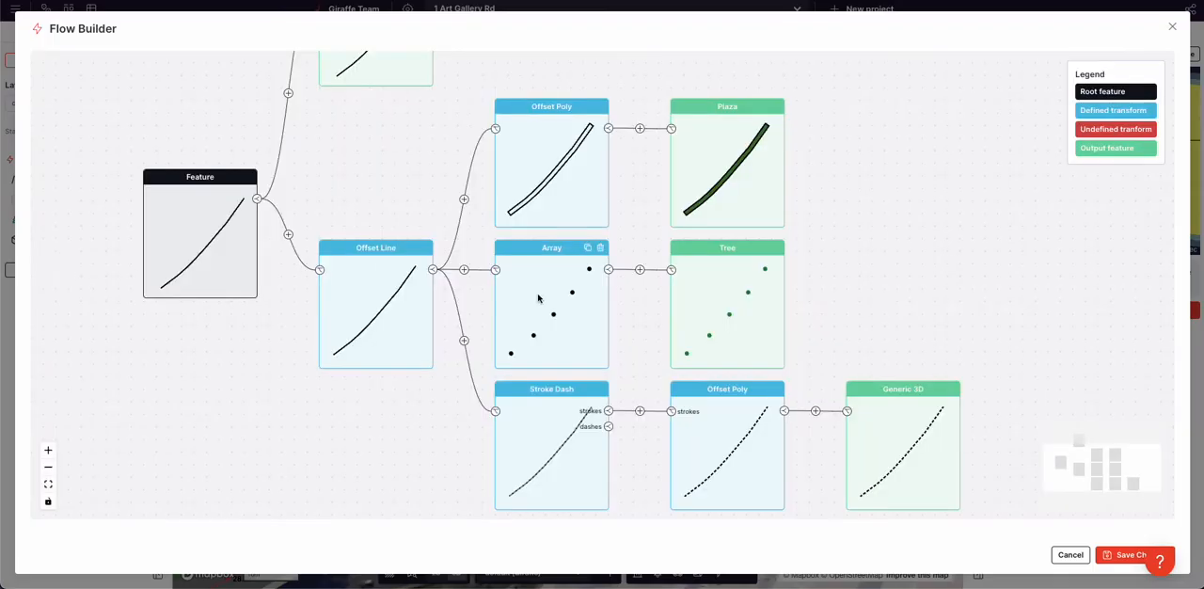
left_click_drag(845, 259, 833, 400)
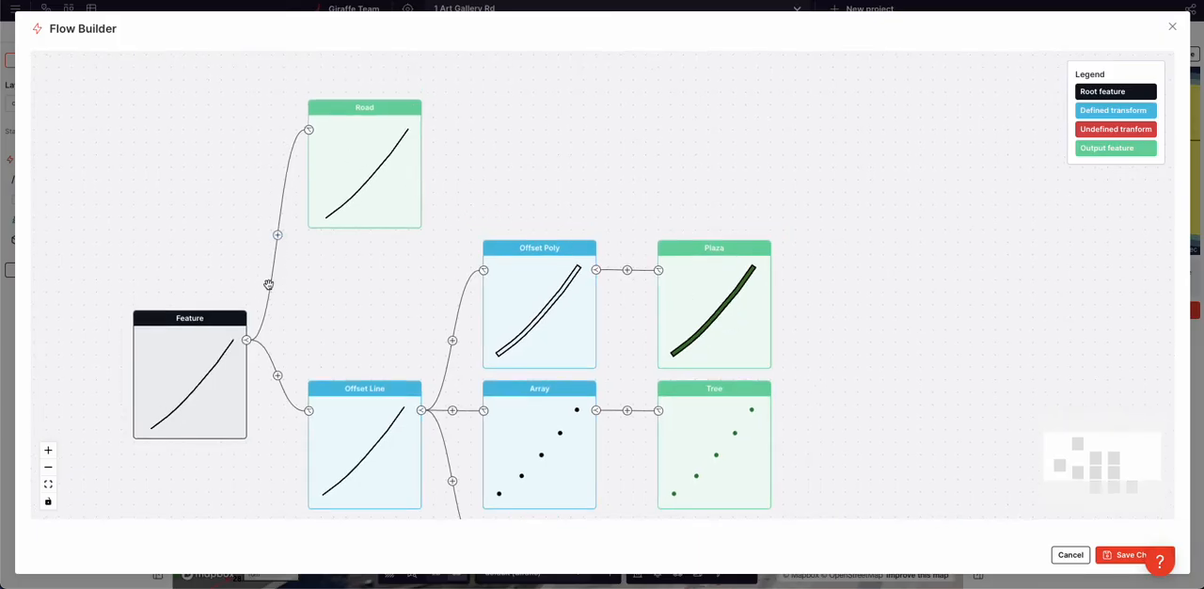
left_click(248, 342)
left_click_drag(346, 309, 349, 138)
scroll(362, 165, "down", 3)
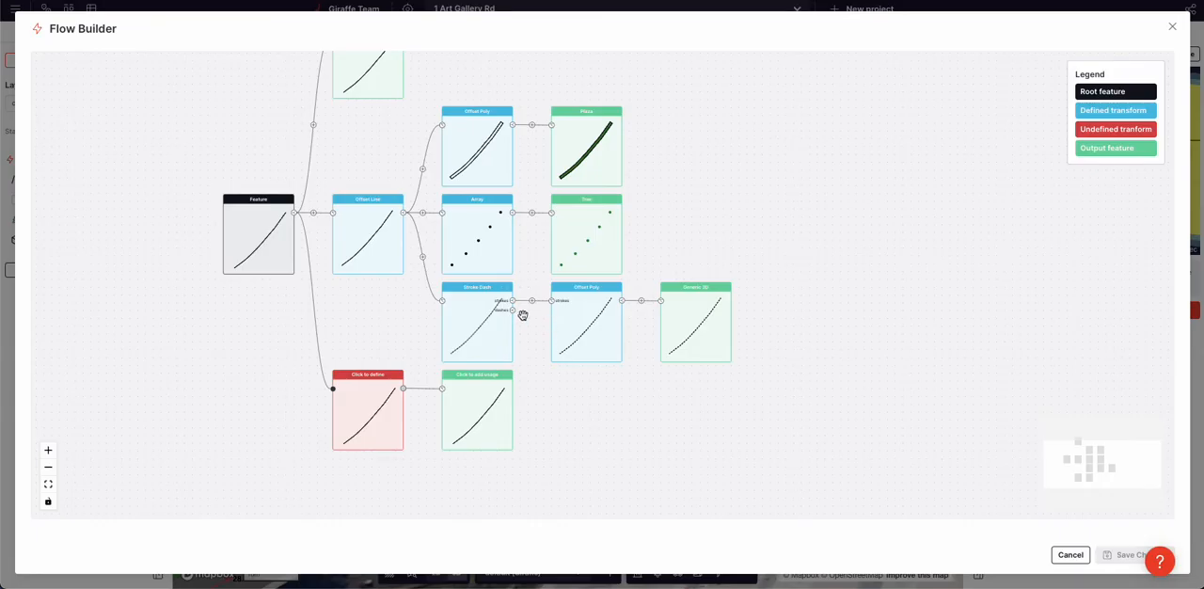
left_click(364, 400)
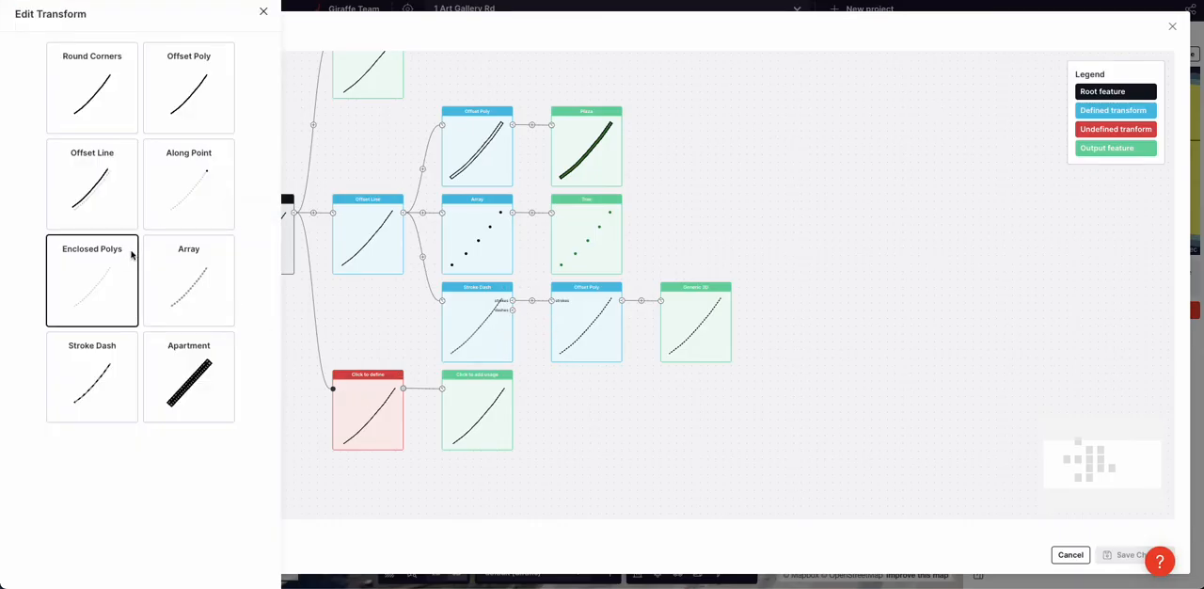
left_click(117, 334)
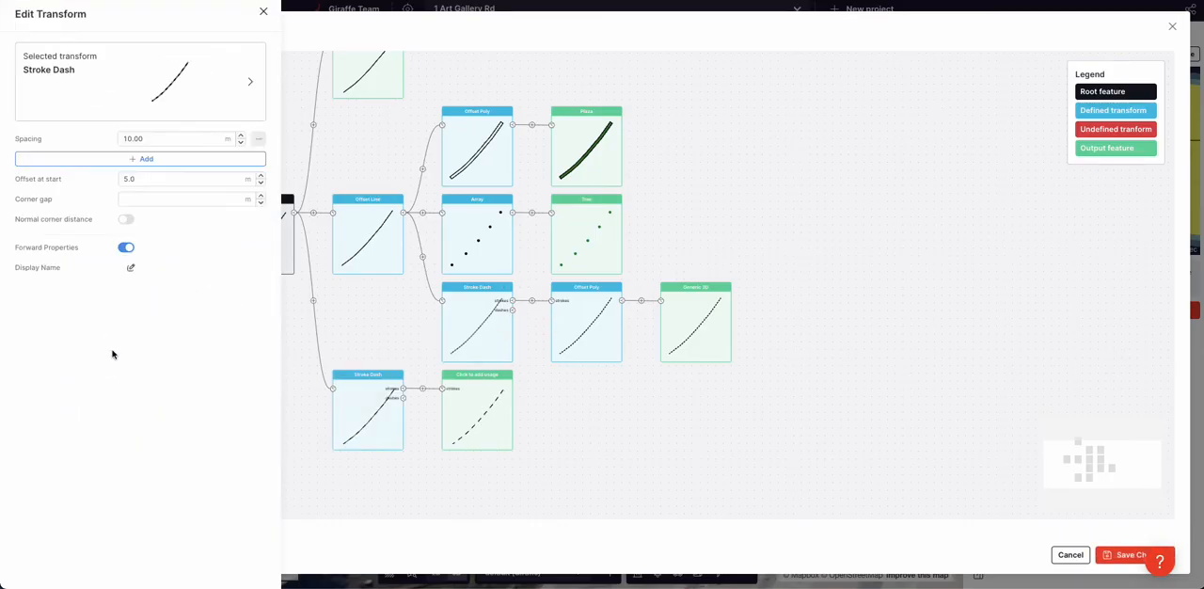
Give the new Stroke Dash two spacing values, 2 m and 4 m
double_click(146, 138)
type("2")
left_click(141, 158)
double_click(141, 159)
type("4")
left_click(509, 446)
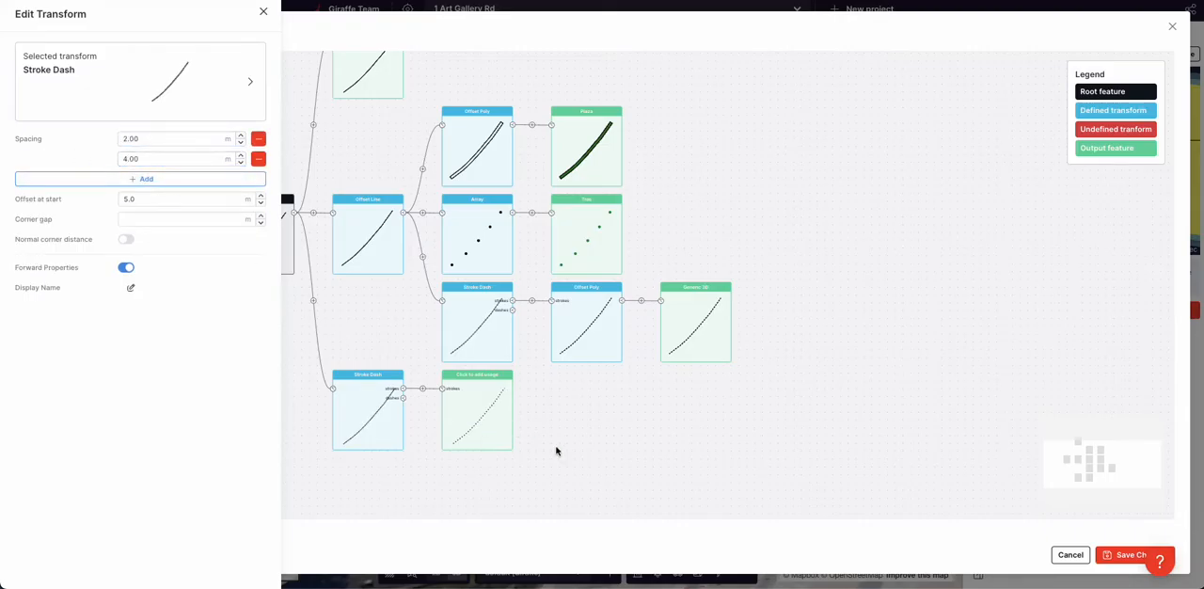
Insert an Offset Poly transform after the new Stroke Dash's strokes output and enter its offset distance
left_click(423, 389)
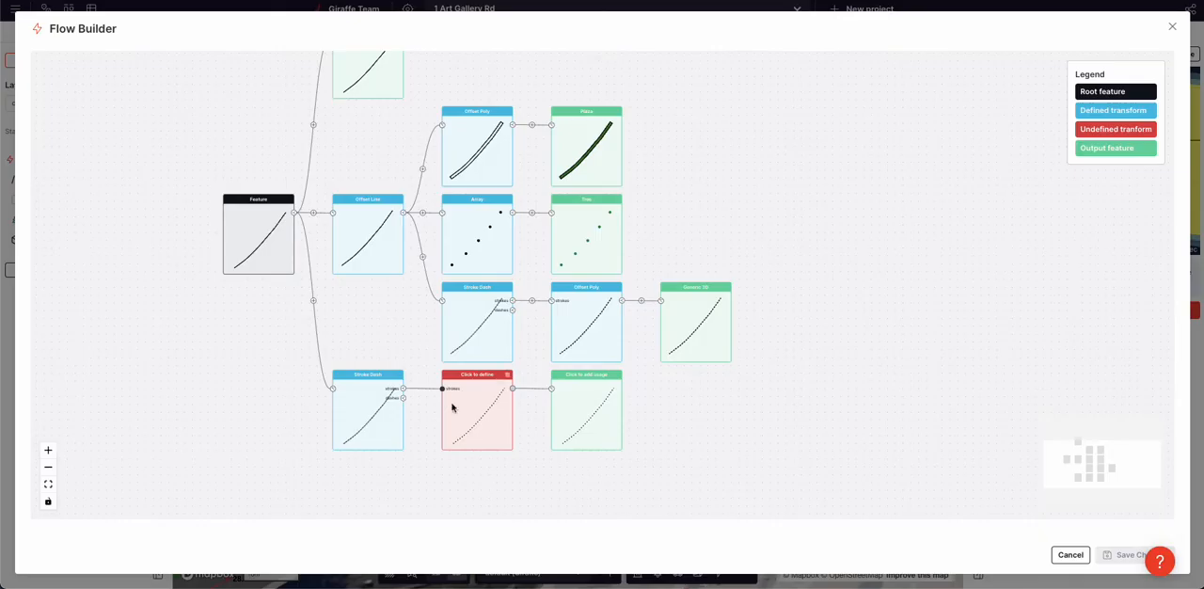
left_click(447, 405)
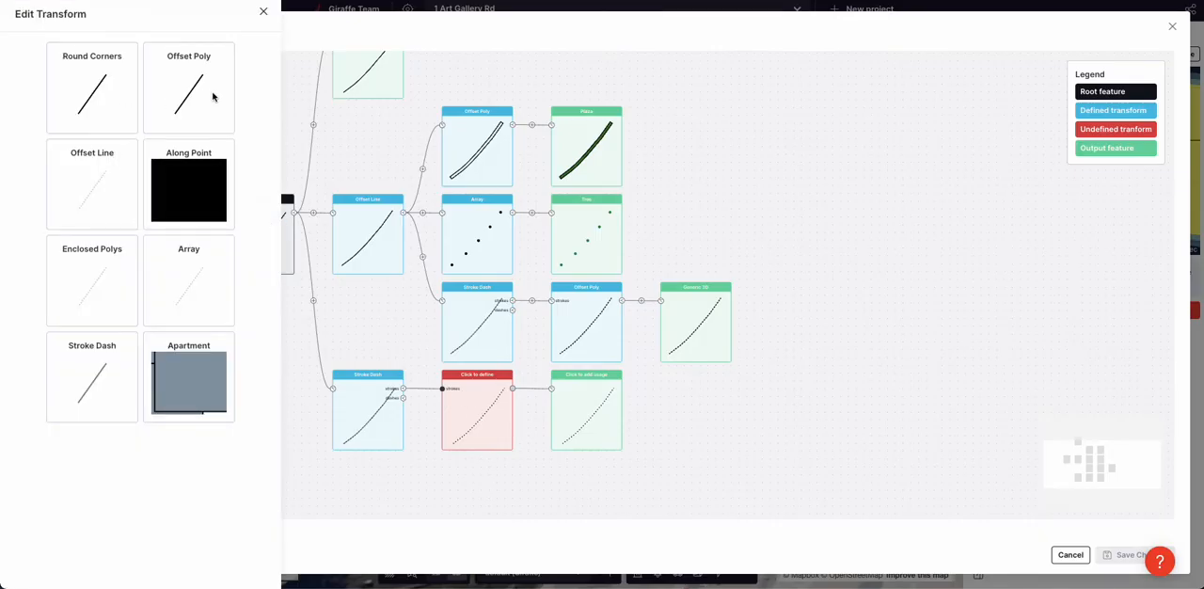
left_click(214, 97)
key("ctrl+a")
type("0")
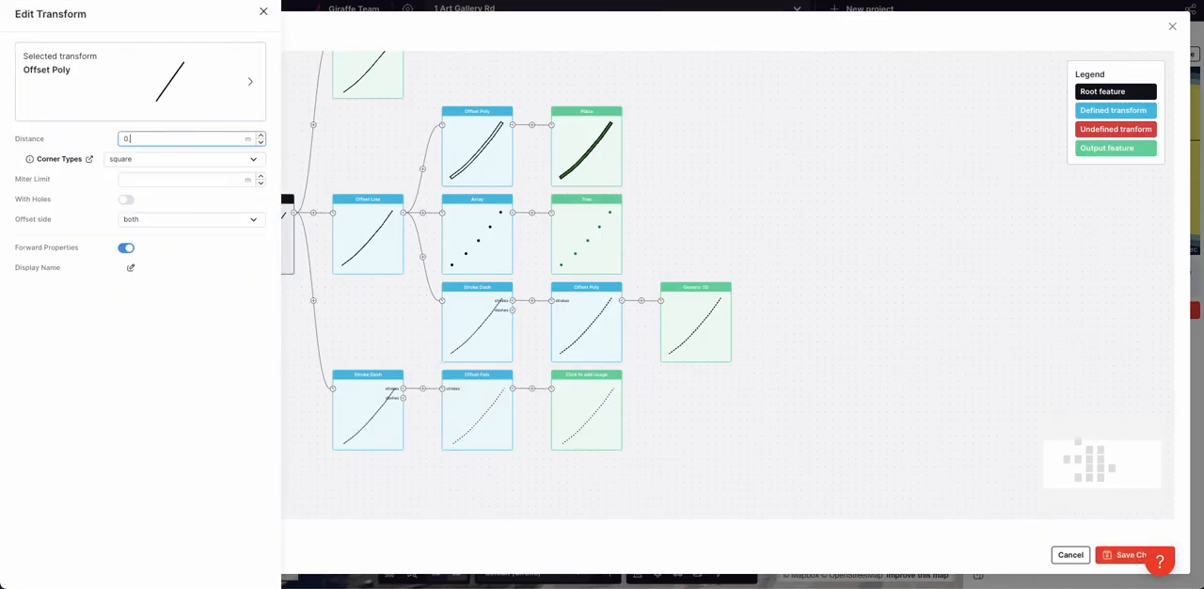
left_click(710, 462)
Assign the Generic 3D usage to the new branch's output and set its height to 0.3 m
left_click(599, 414)
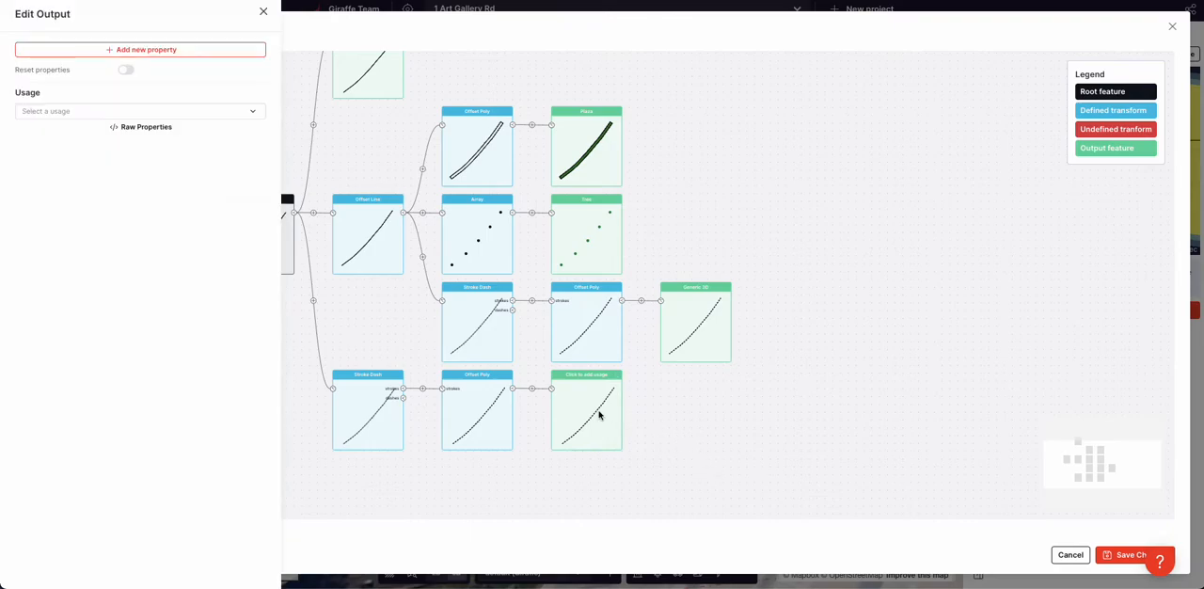
left_click(173, 111)
type("3D")
left_click(107, 153)
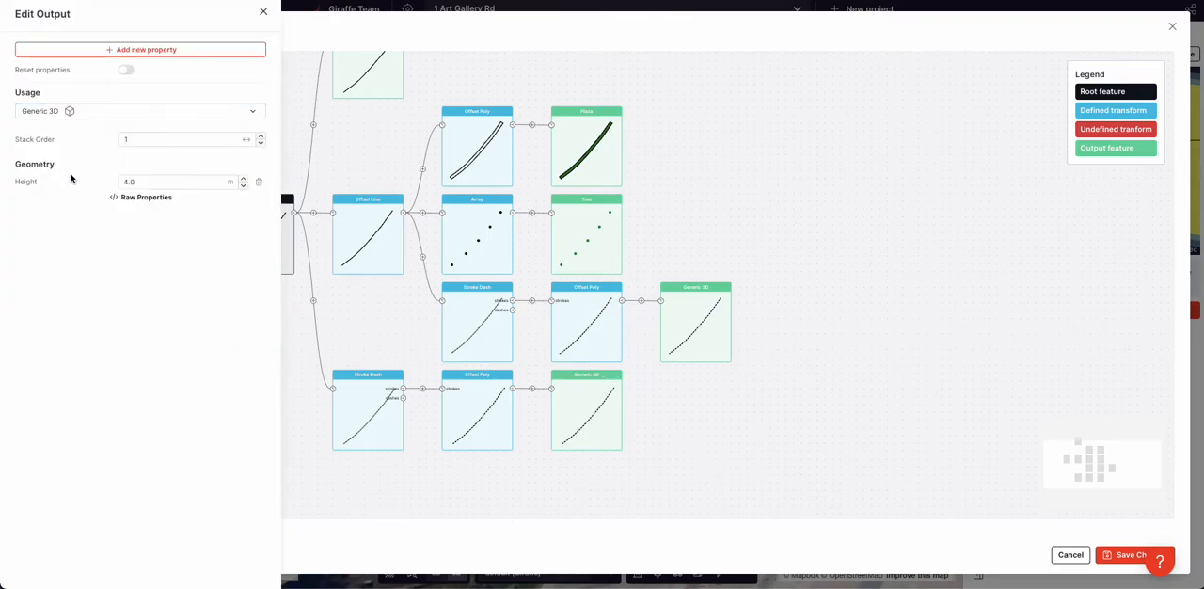
double_click(143, 185)
type("0.")
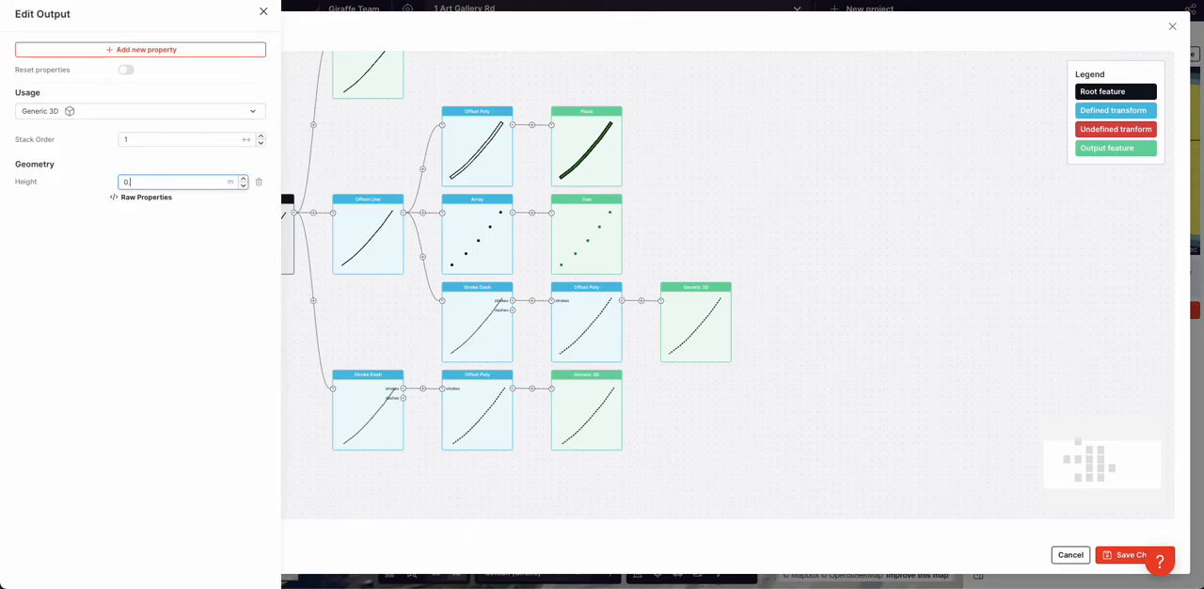
type("05")
key("BackSpace")
key("BackSpace")
type("3")
Add a Color property of #ebebeb to the new Generic 3D output and save the flow
left_click(152, 49)
type("c")
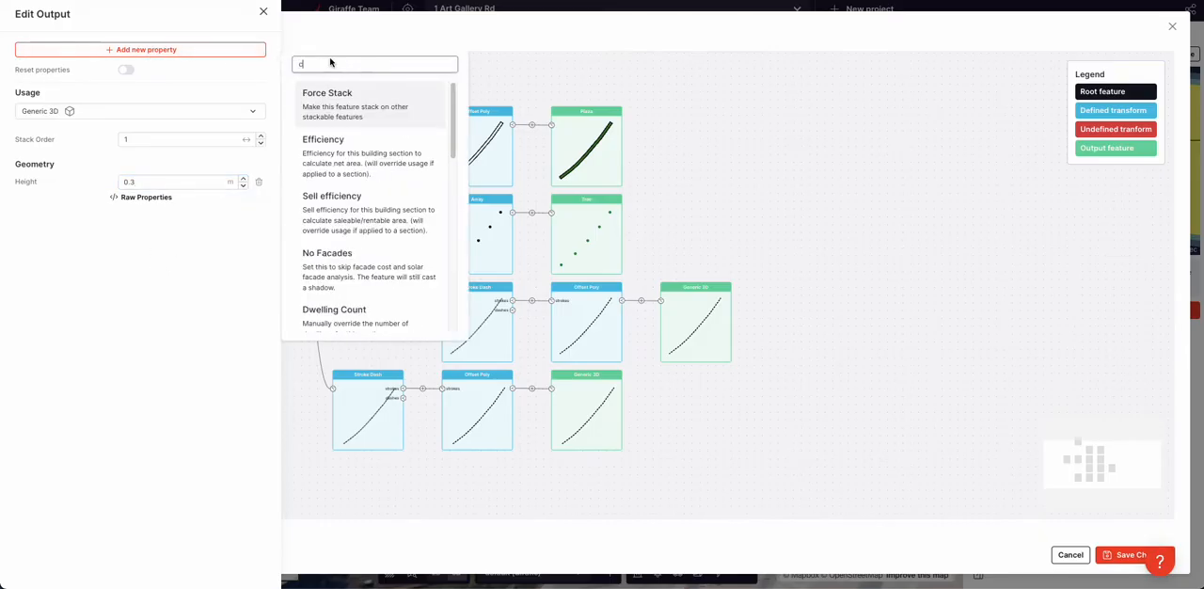
type("olor")
left_click(325, 148)
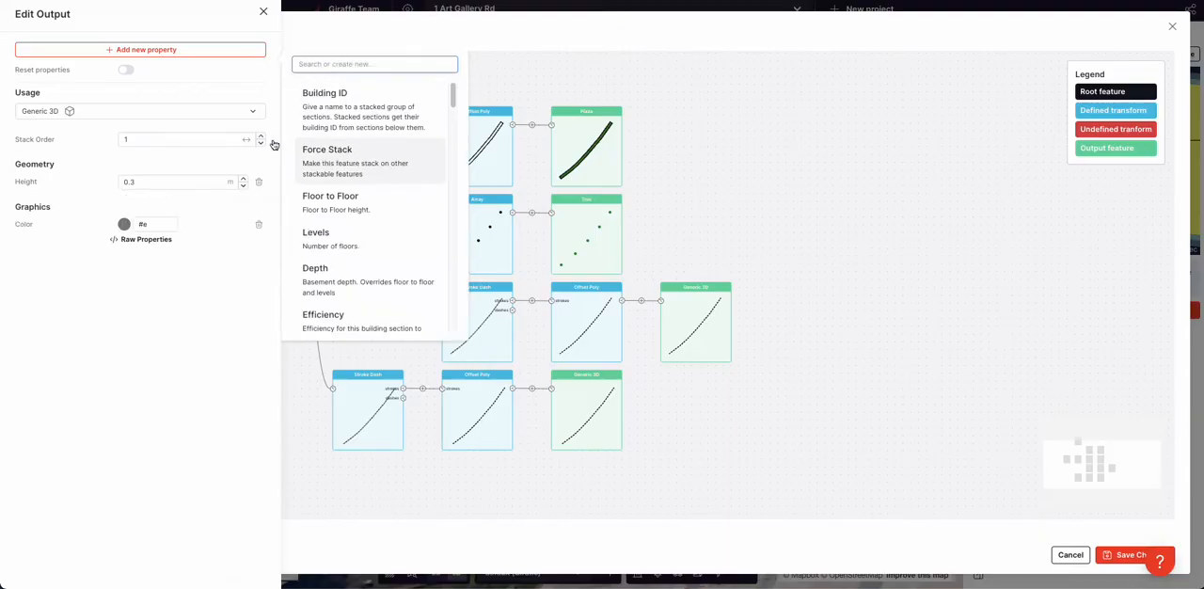
left_click(124, 224)
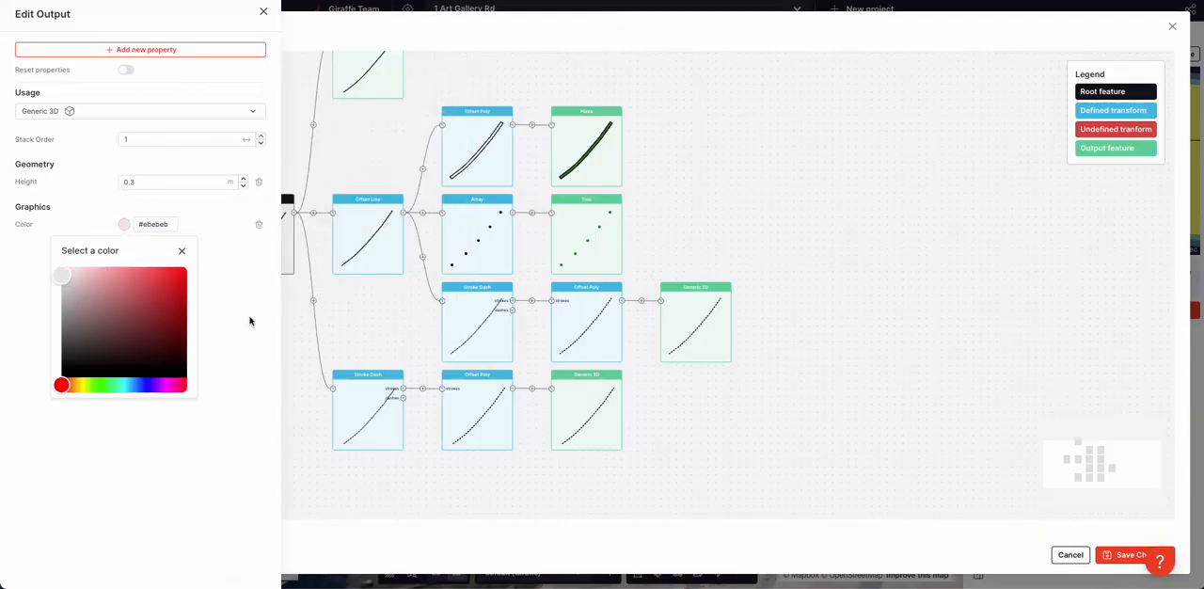
left_click(758, 405)
left_click(1132, 556)
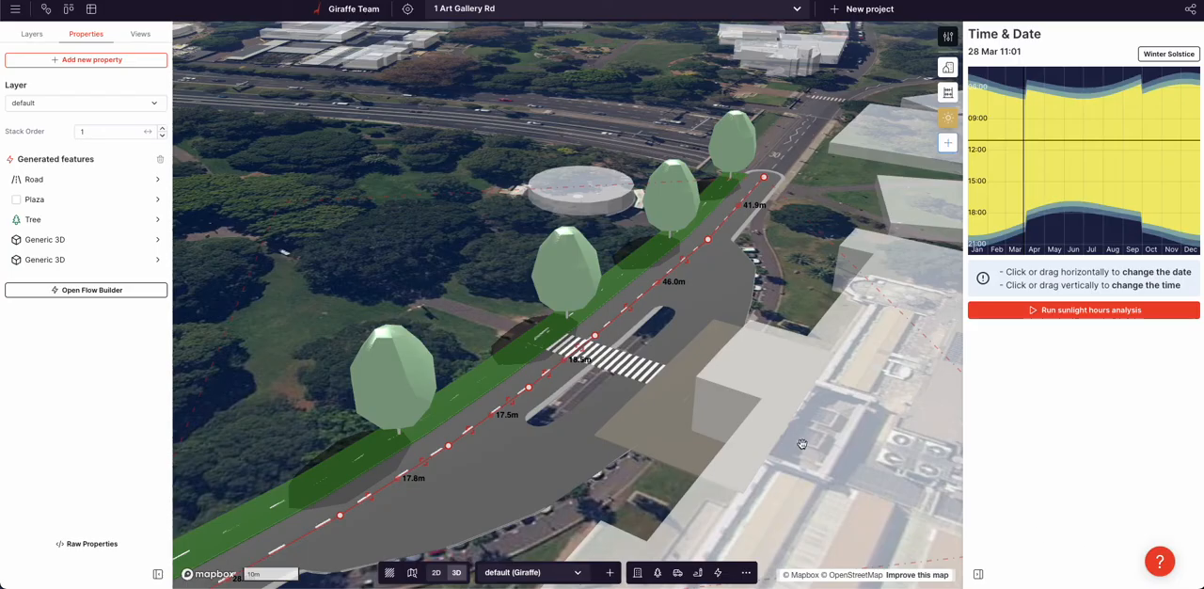
Change the road centre line's Stroke Dash spacing to 3 m and 5 m in the main road's flow and save it
left_click(872, 269)
right_click_drag(872, 269, 807, 313)
scroll(879, 306, "down", 3)
scroll(792, 303, "up", 3)
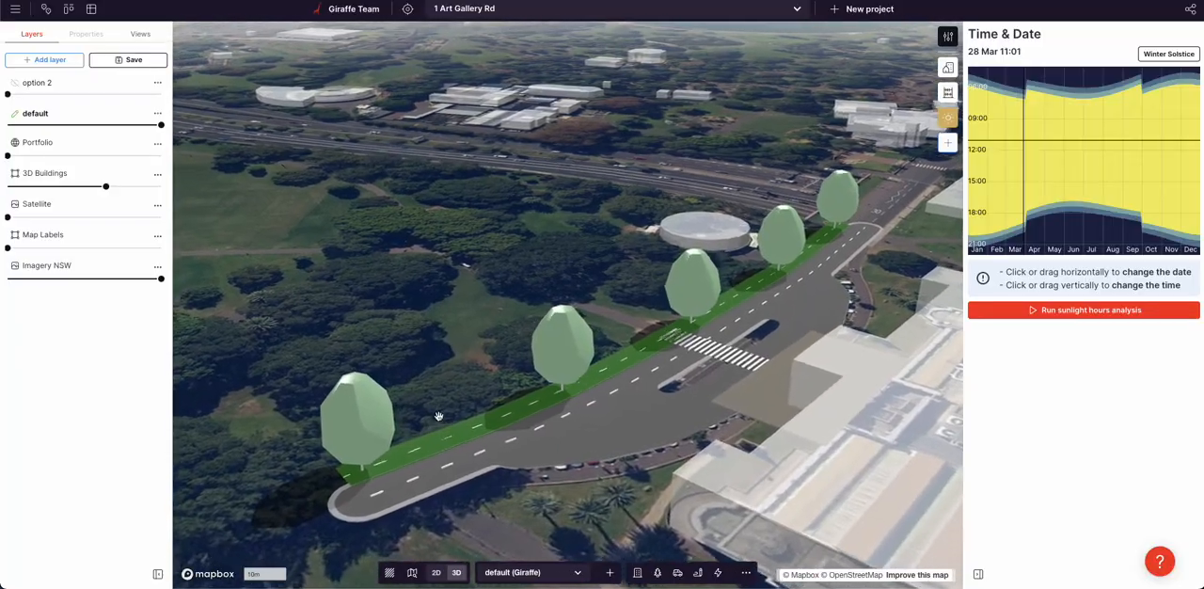
scroll(470, 461, "up", 3)
left_click(473, 464)
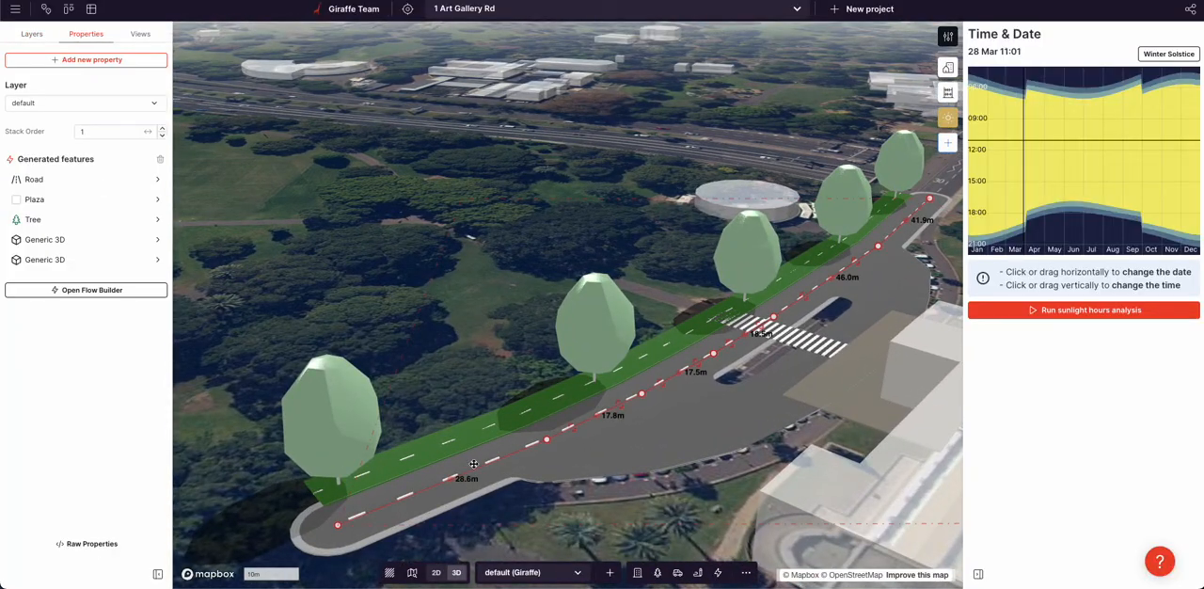
left_click(88, 290)
left_click(381, 414)
double_click(130, 137)
type("3")
key("Tab")
type("5")
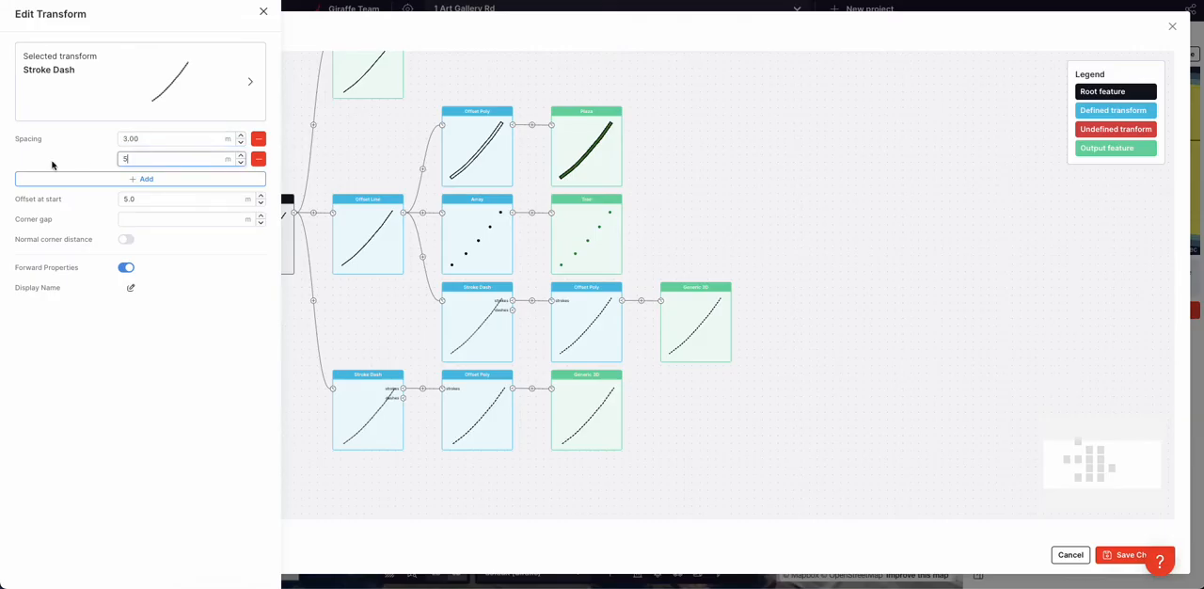
left_click(1118, 560)
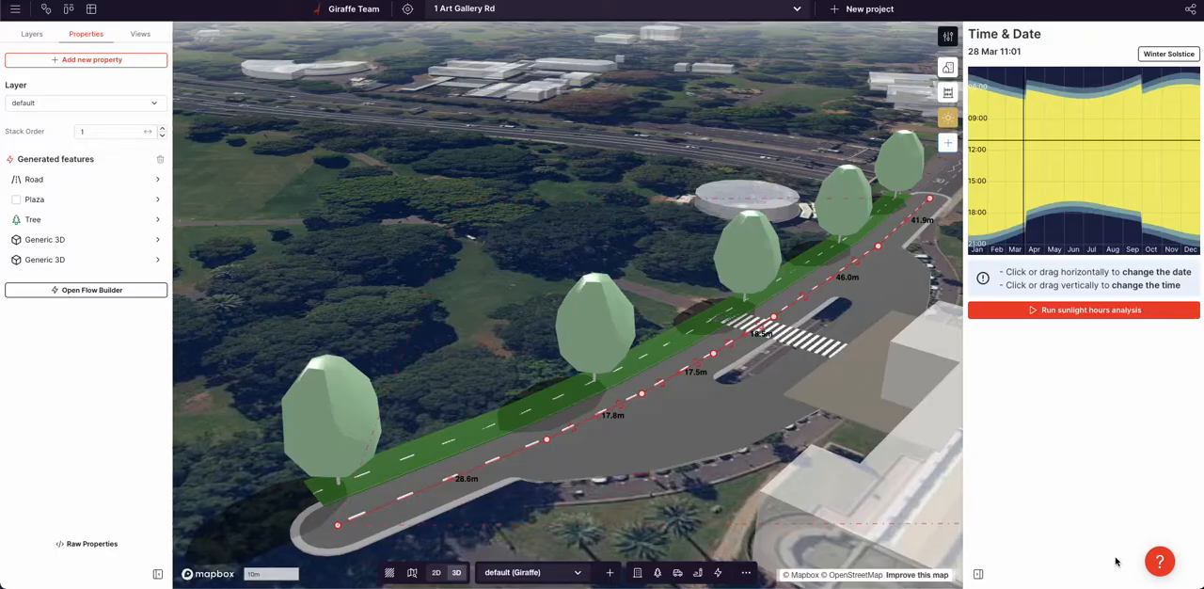
Set the second spacing value of the road centre line's Stroke Dash to 7 m and save the flow
left_click(685, 545)
right_click_drag(685, 545, 685, 509)
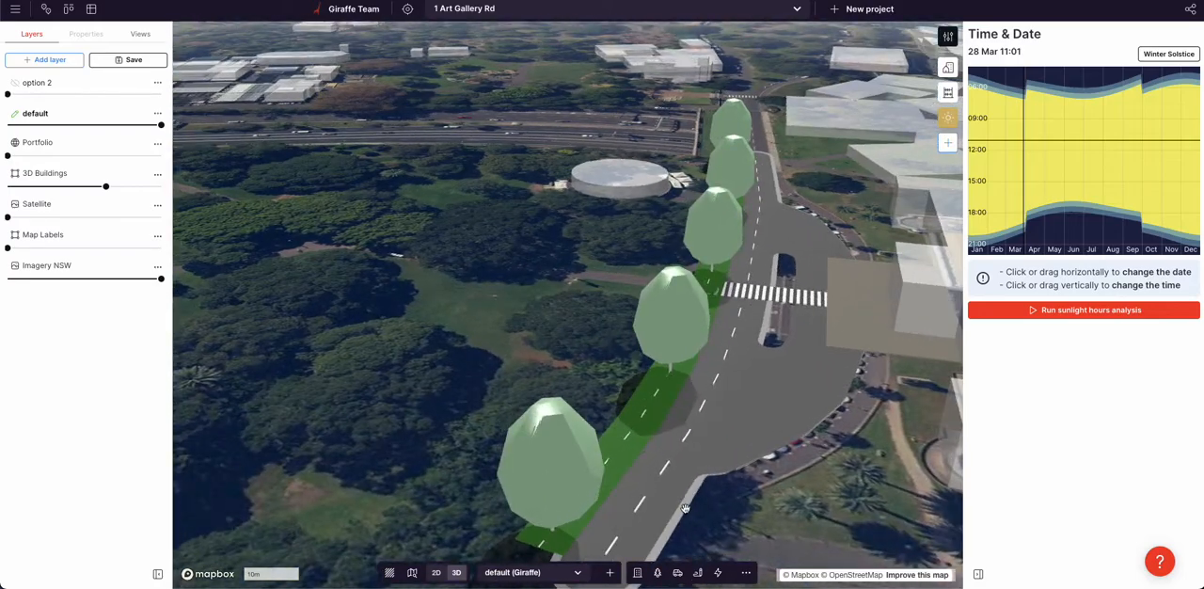
left_click(661, 470)
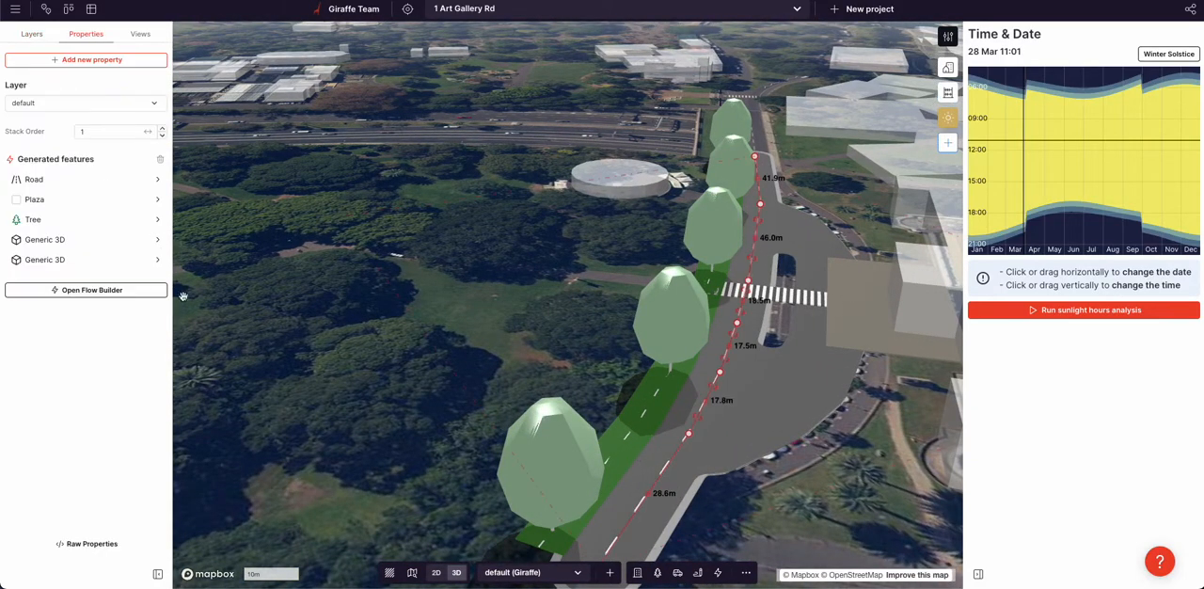
left_click(79, 289)
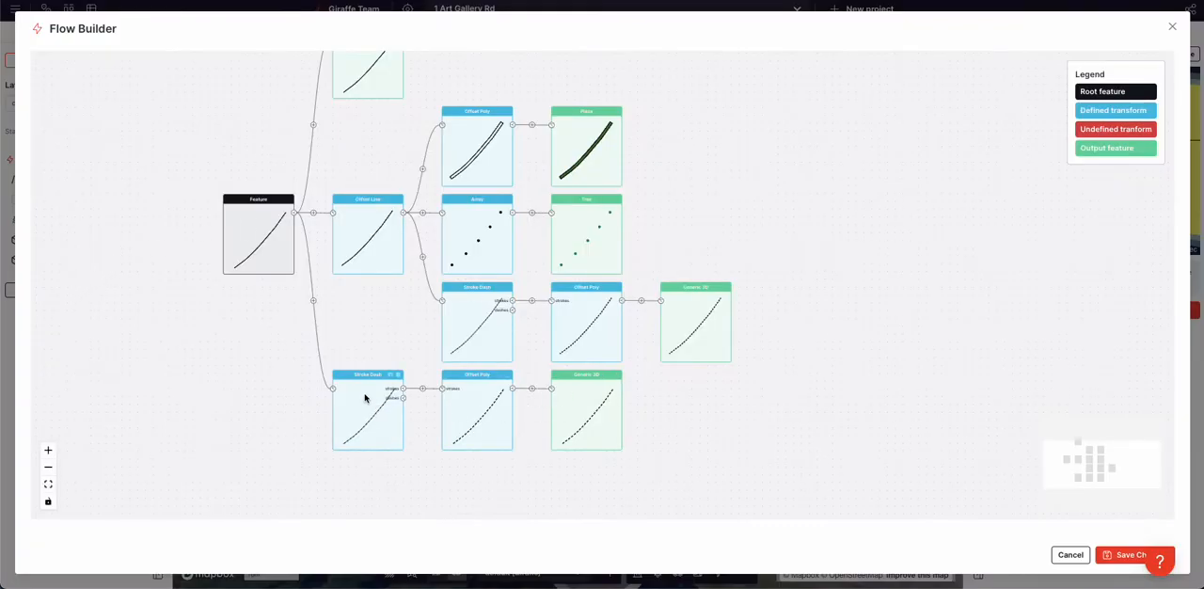
left_click(394, 406)
double_click(154, 158)
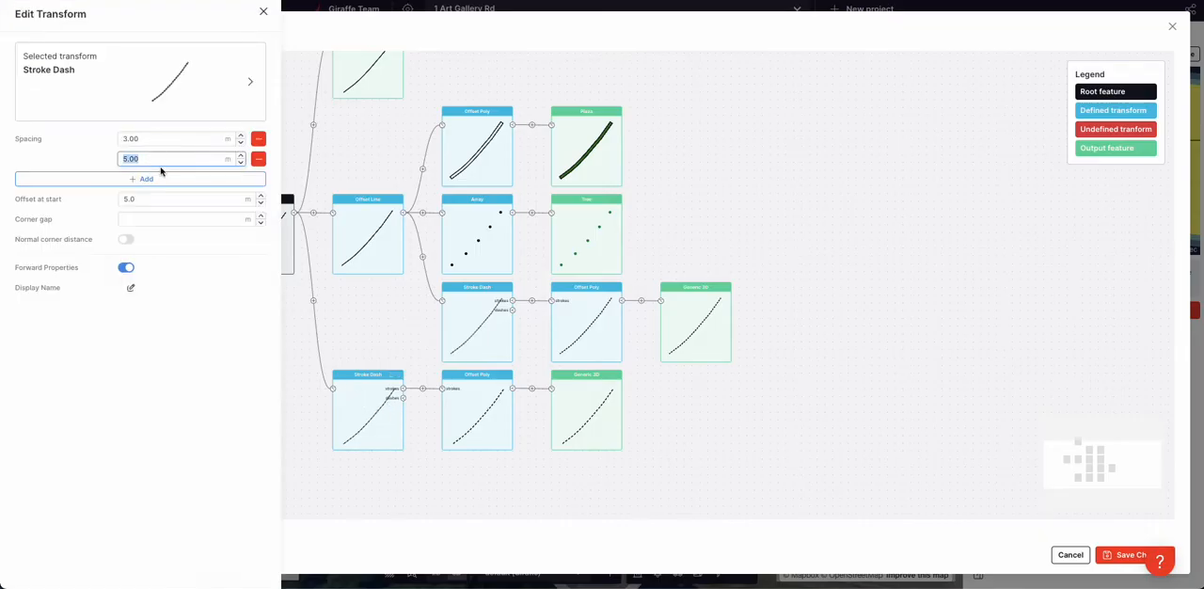
type("7")
left_click(70, 159)
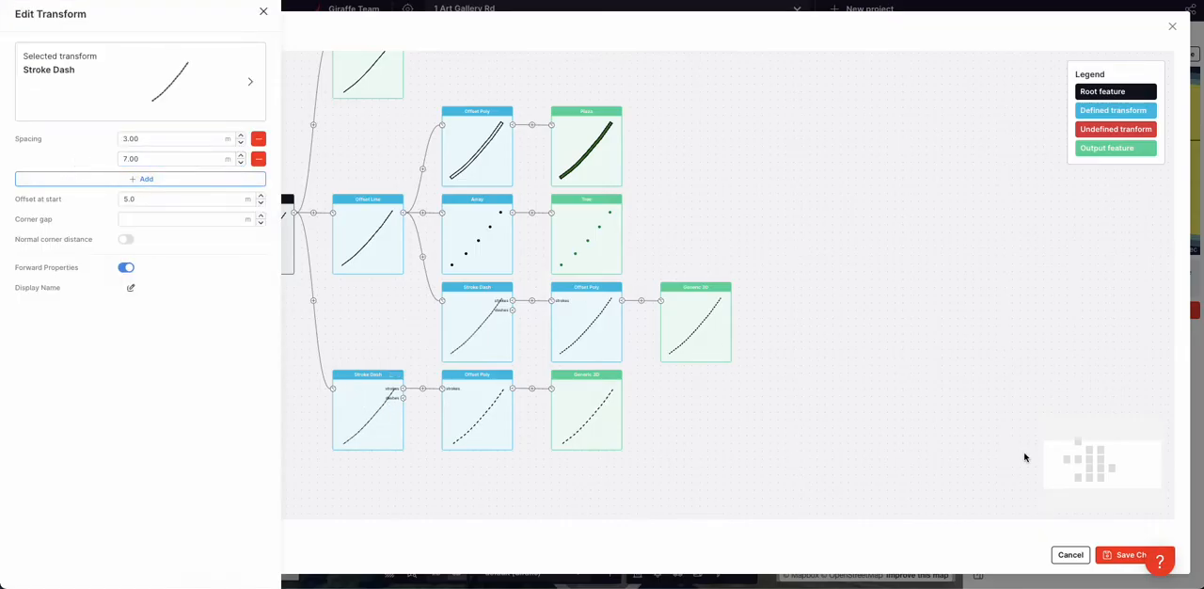
left_click(1125, 565)
left_click(1124, 560)
Examine the dashed centre line, verge and crossing along the whole main road
left_click(824, 472)
scroll(858, 450, "down", 3)
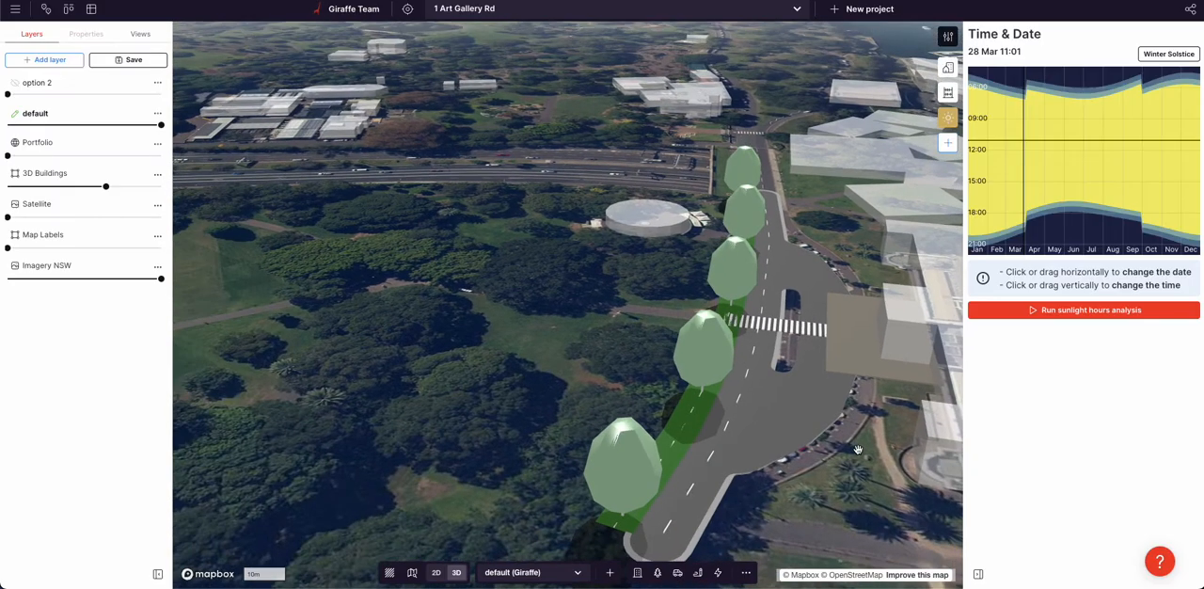
right_click_drag(858, 450, 831, 462)
scroll(852, 270, "up", 3)
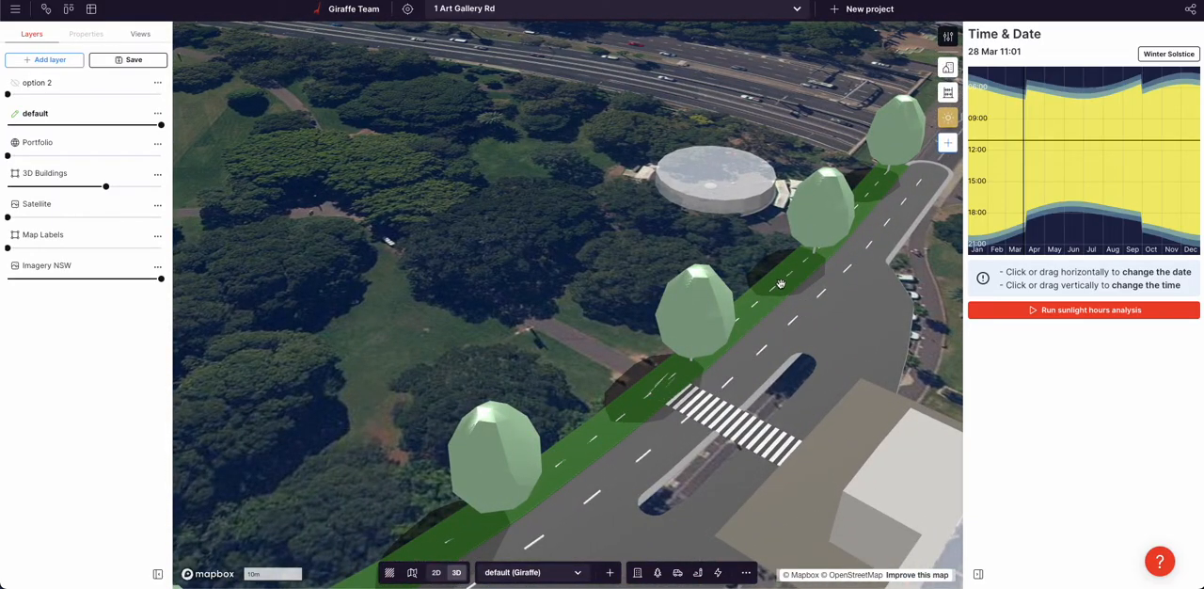
scroll(809, 292, "down", 2)
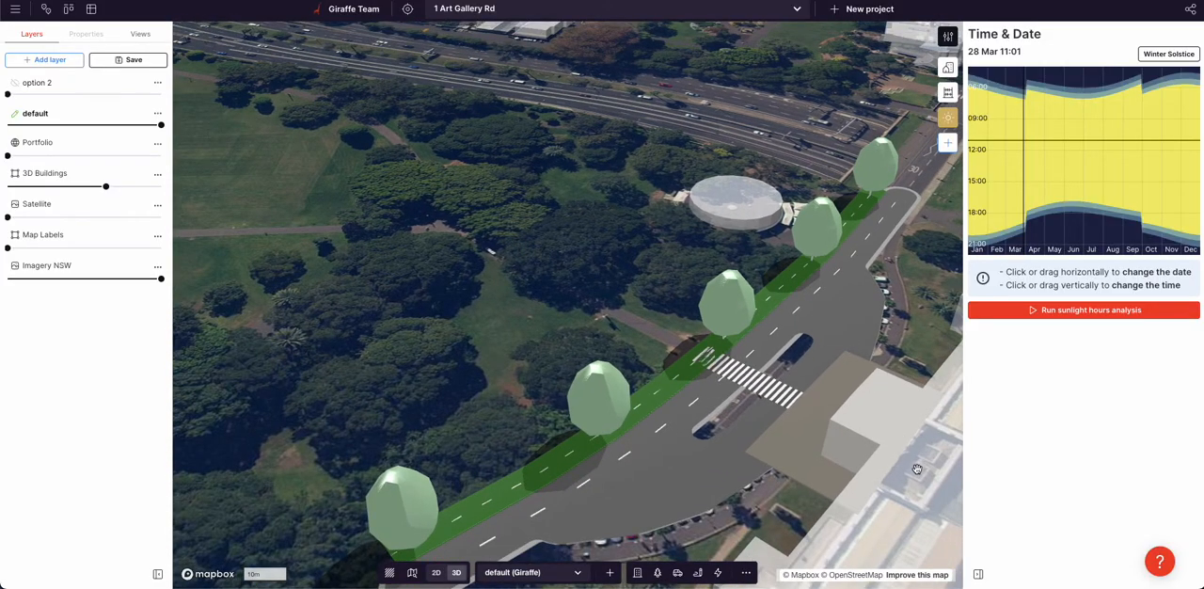
scroll(910, 464, "down", 1)
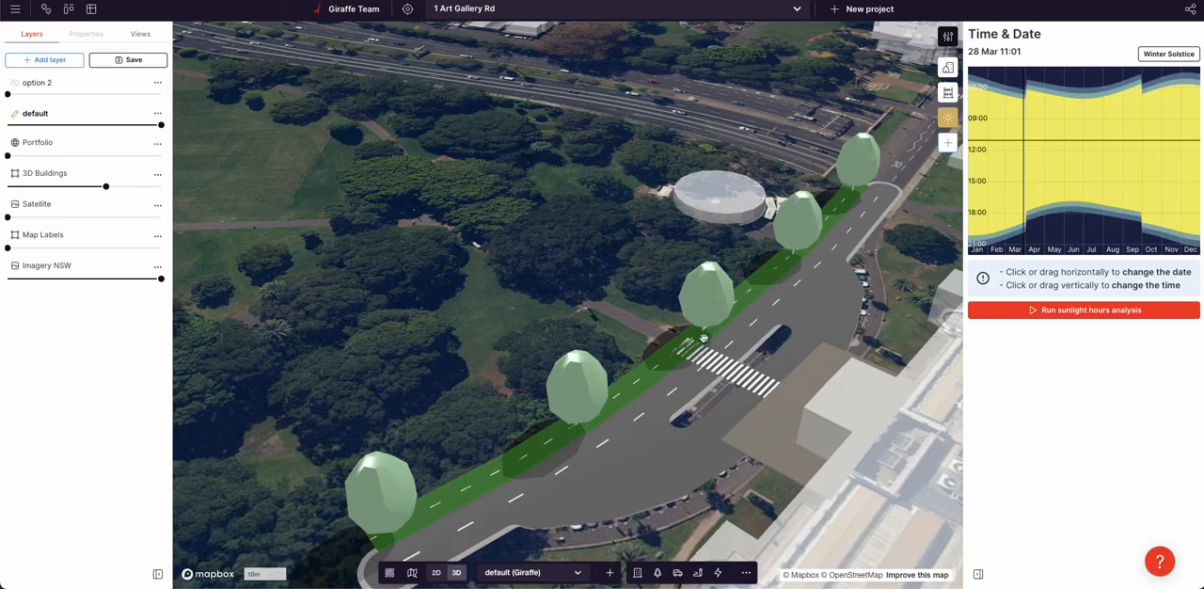
In the main road's flow, branch a new Offset Line transform from the root feature, below the existing Stroke Dash branch
left_click(605, 444)
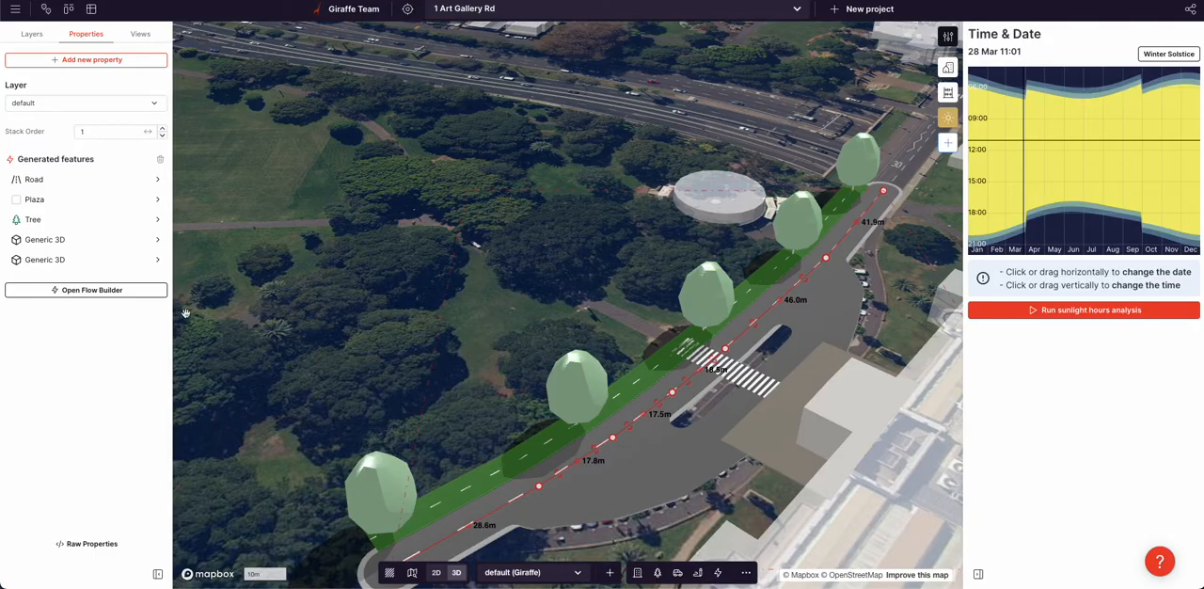
left_click(76, 291)
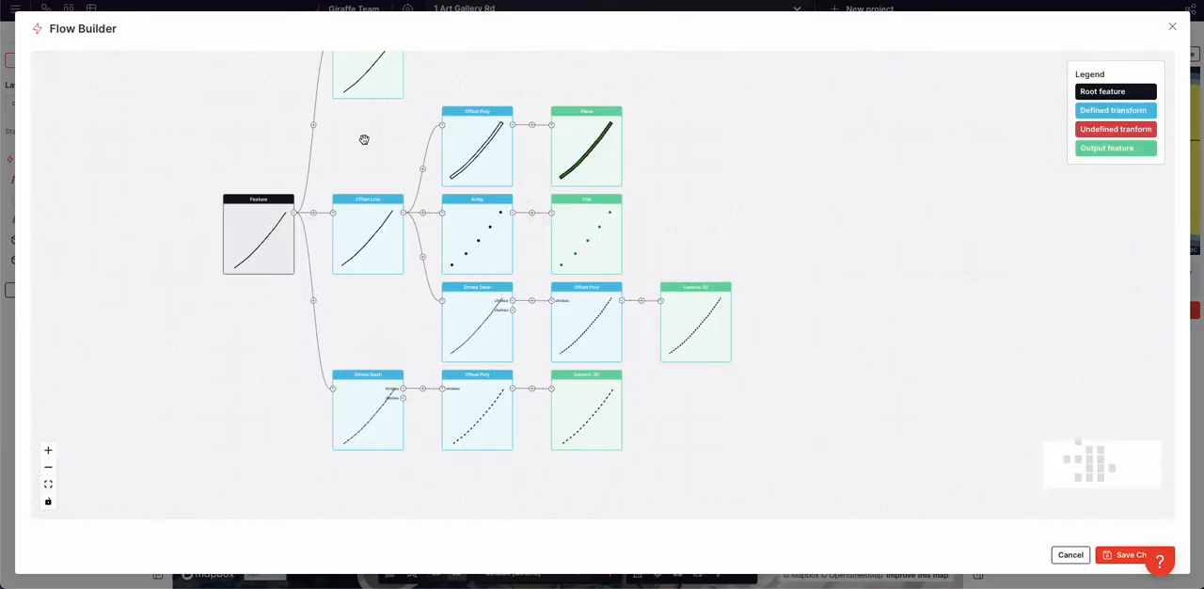
left_click_drag(364, 139, 357, 167)
scroll(476, 341, "up", 1)
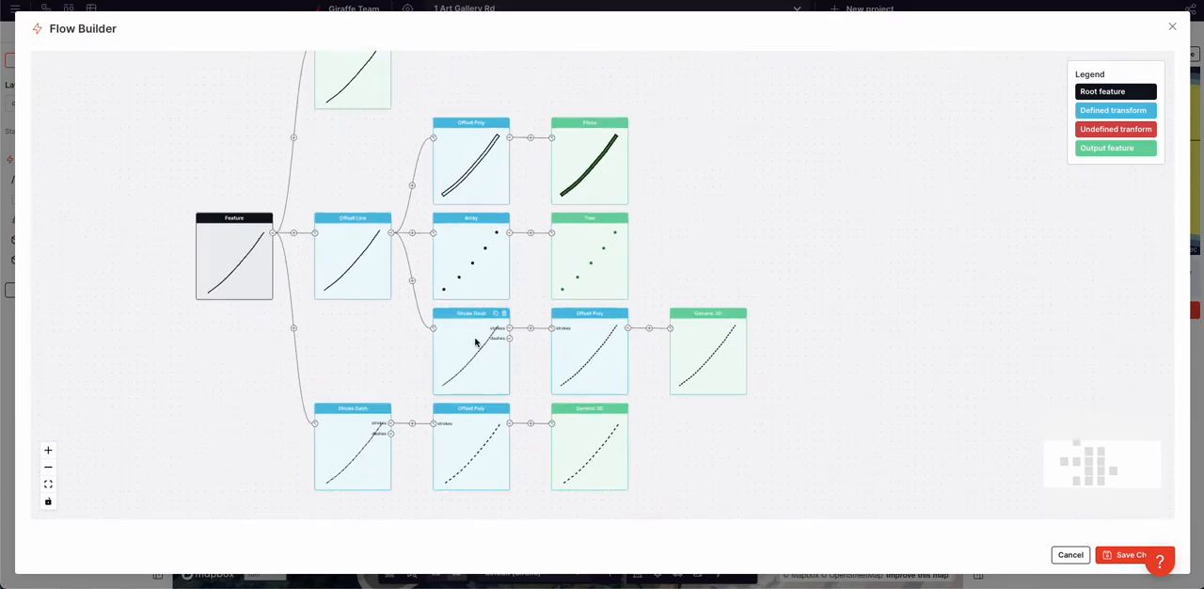
left_click_drag(364, 326, 387, 362)
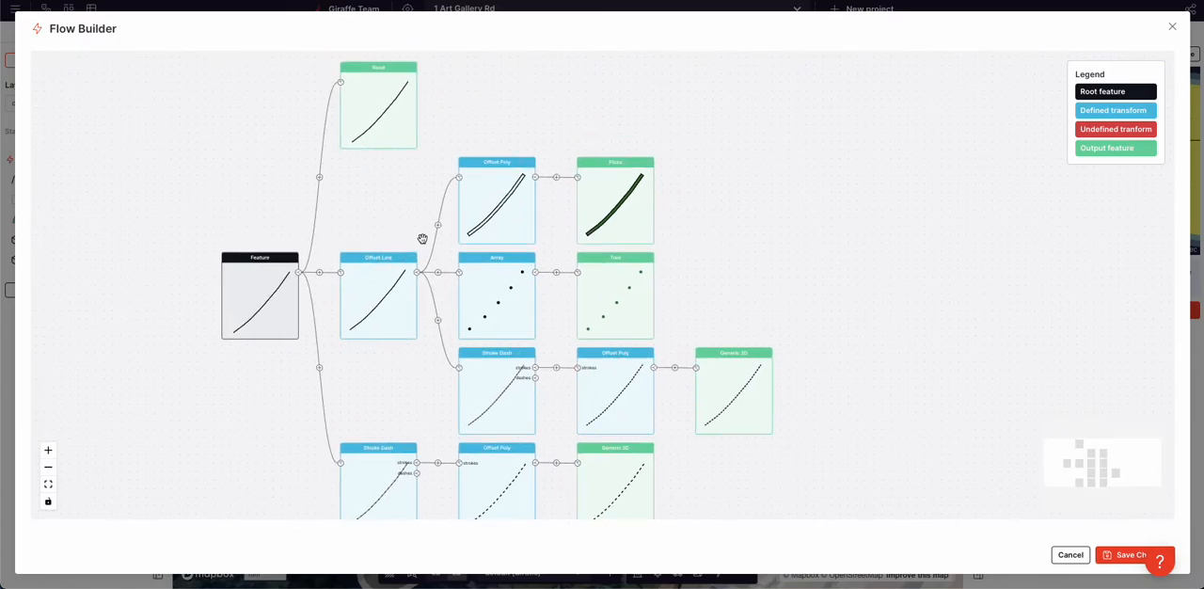
left_click(301, 274)
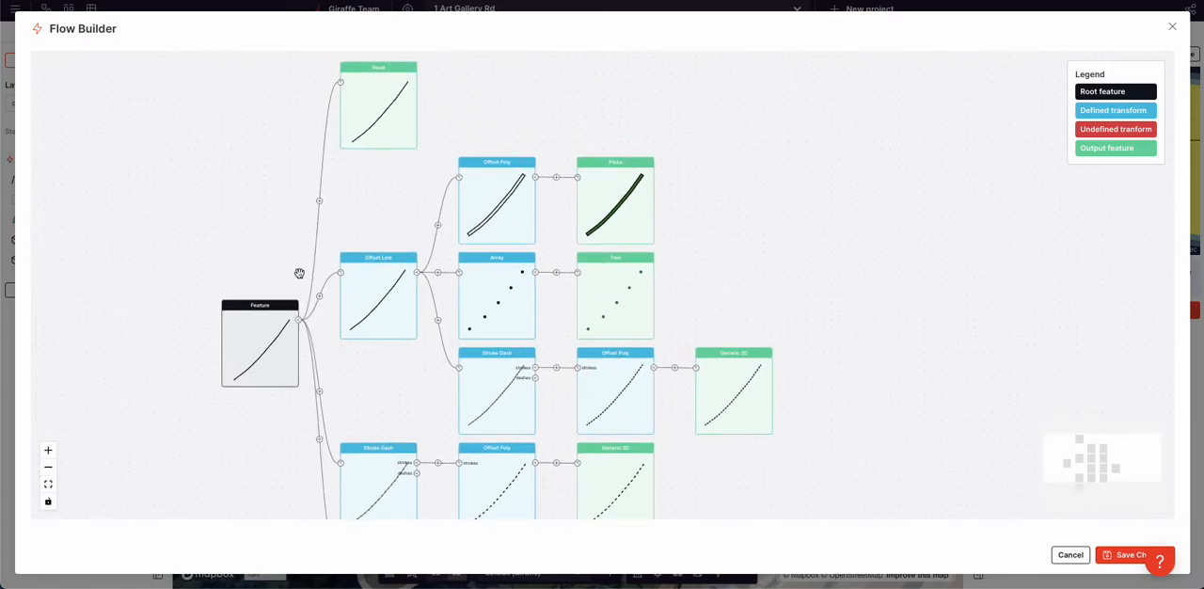
left_click(371, 309)
left_click(391, 239)
left_click_drag(395, 410, 408, 301)
left_click(345, 363)
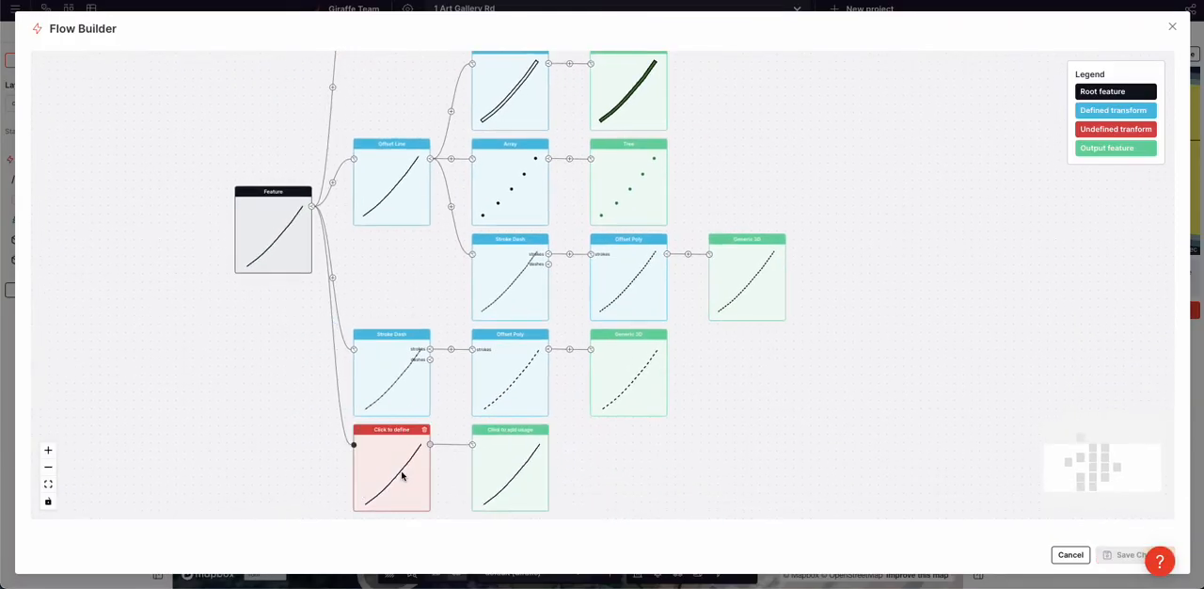
left_click(403, 476)
left_click(91, 189)
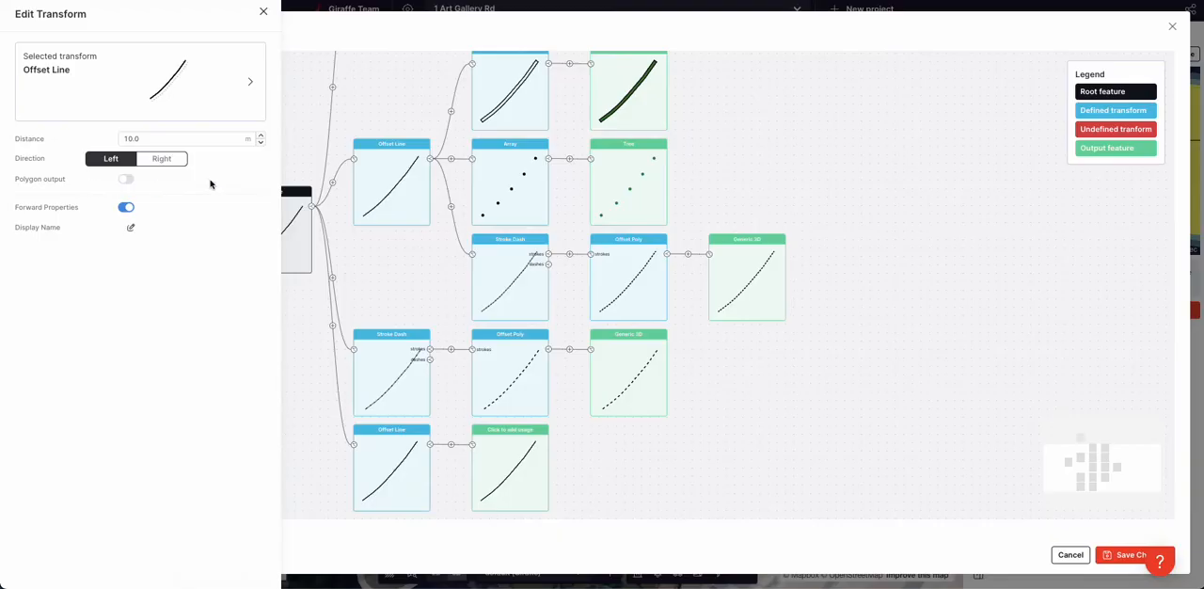
Check the verge's Offset Poly settings and set the new Offset Line's distance to 4 m
left_click(521, 94)
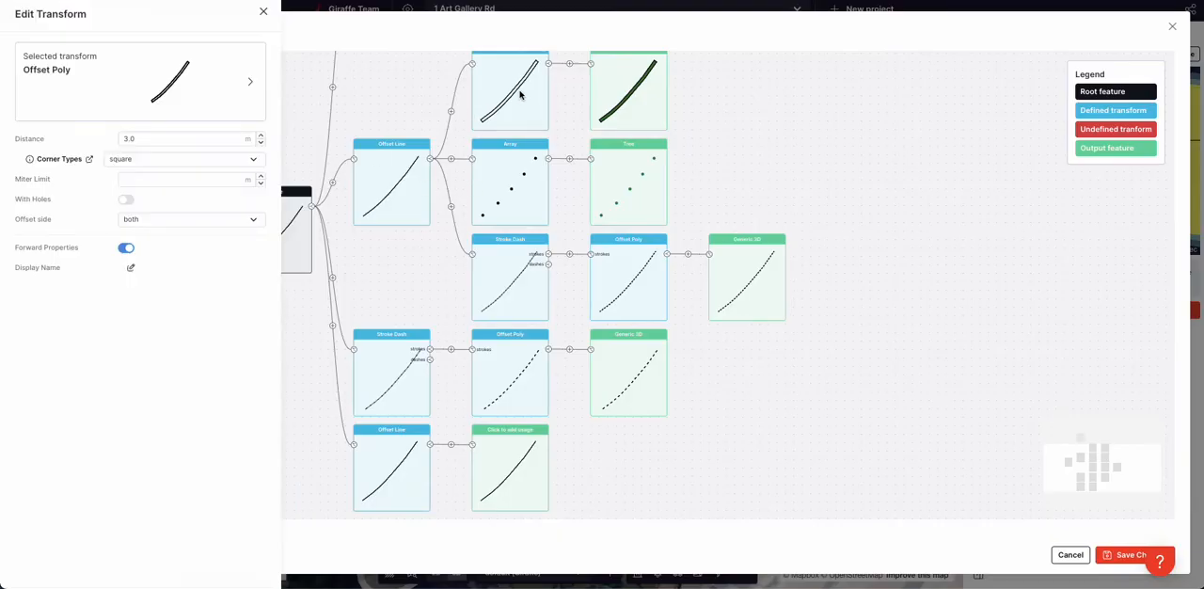
left_click(384, 453)
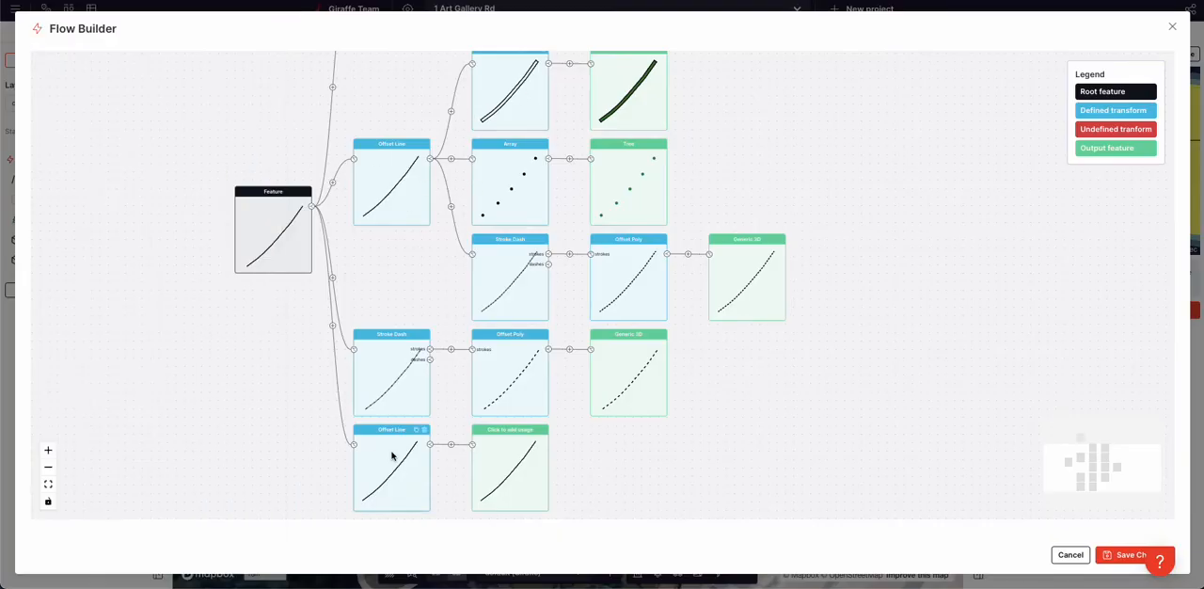
left_click(146, 135)
double_click(146, 134)
type("4")
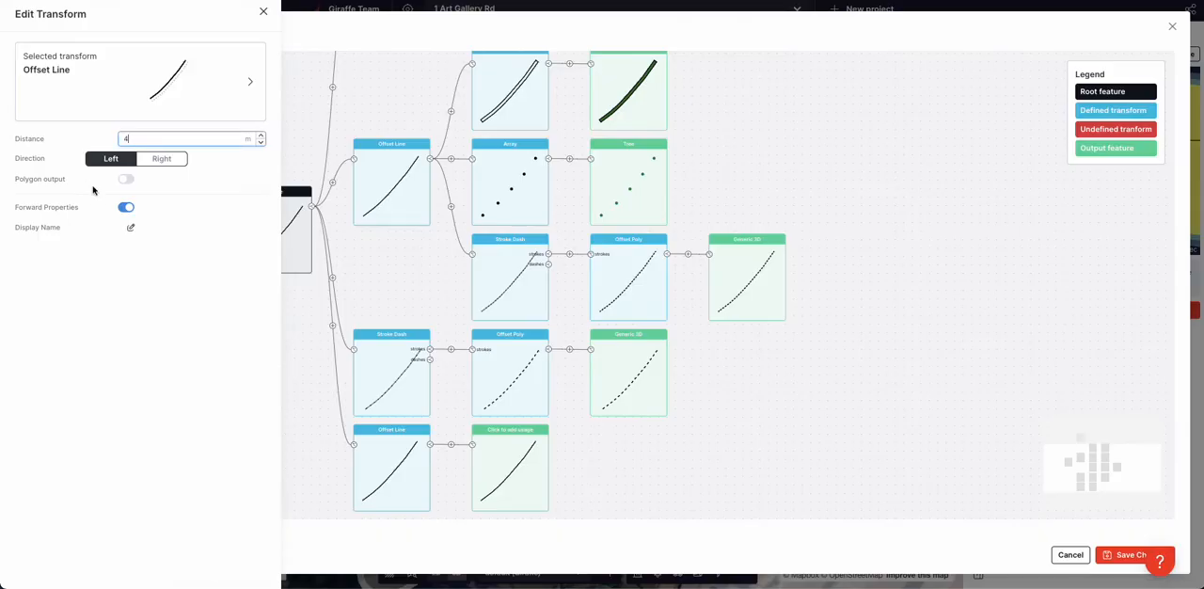
left_click(188, 358)
Insert an Offset Poly after the new Offset Line with a distance of 0.2 m and With Holes enabled
left_click(636, 477)
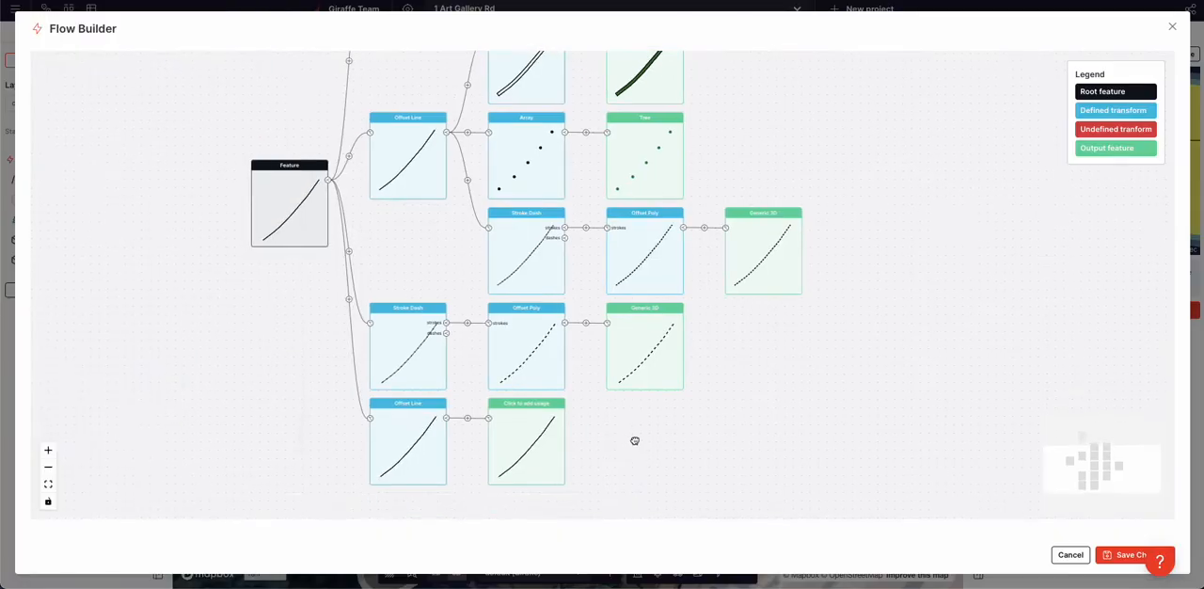
left_click(469, 418)
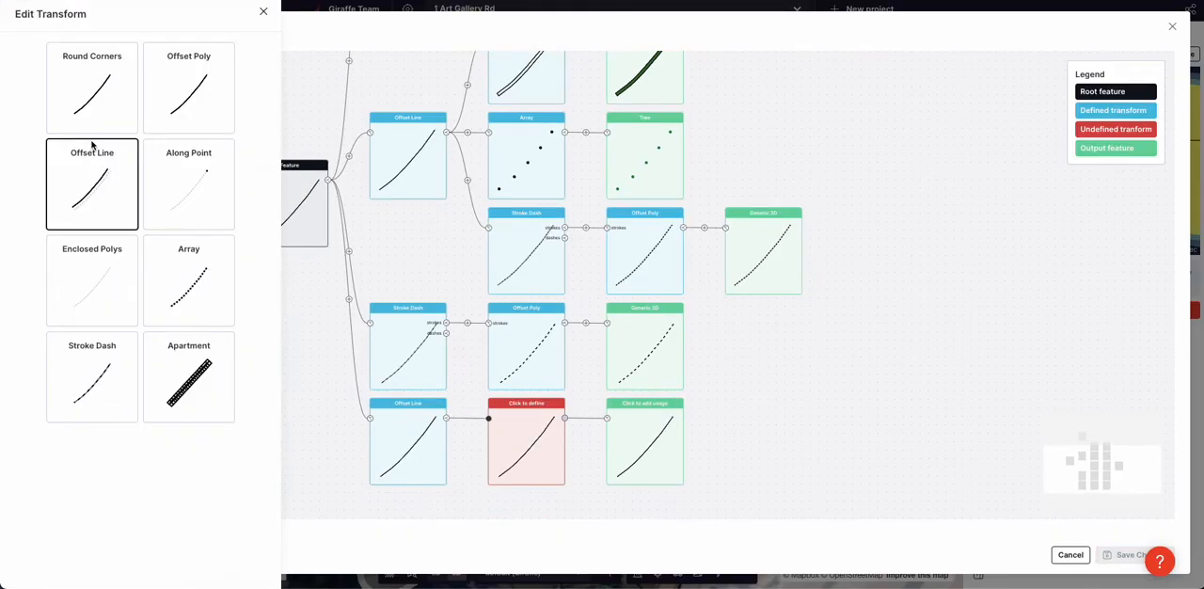
left_click(188, 92)
double_click(178, 136)
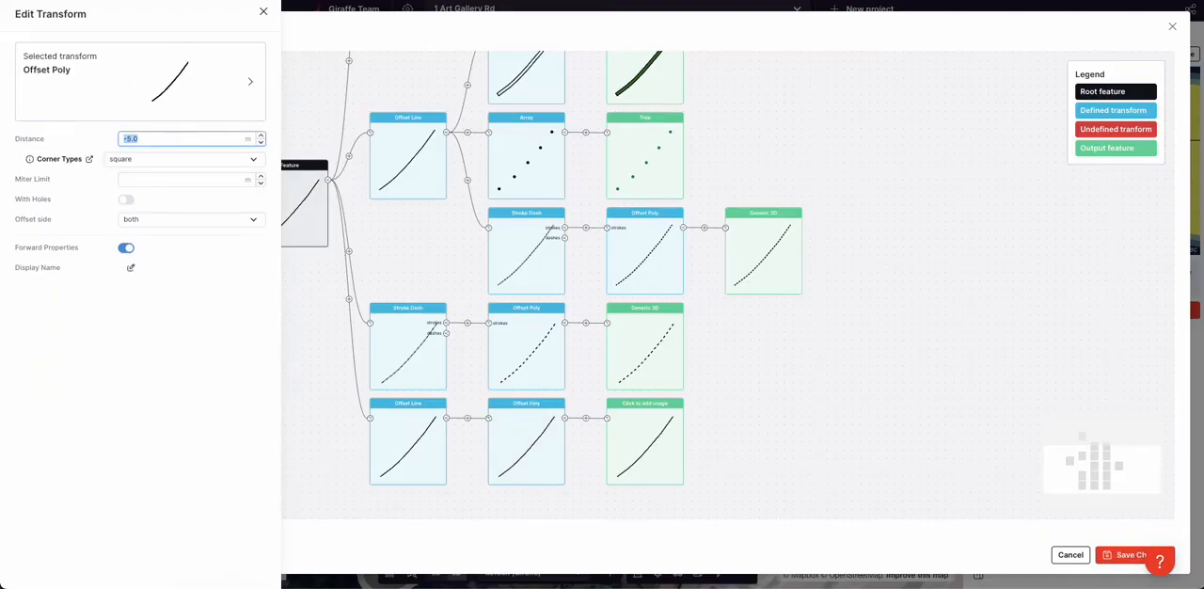
left_click(34, 201)
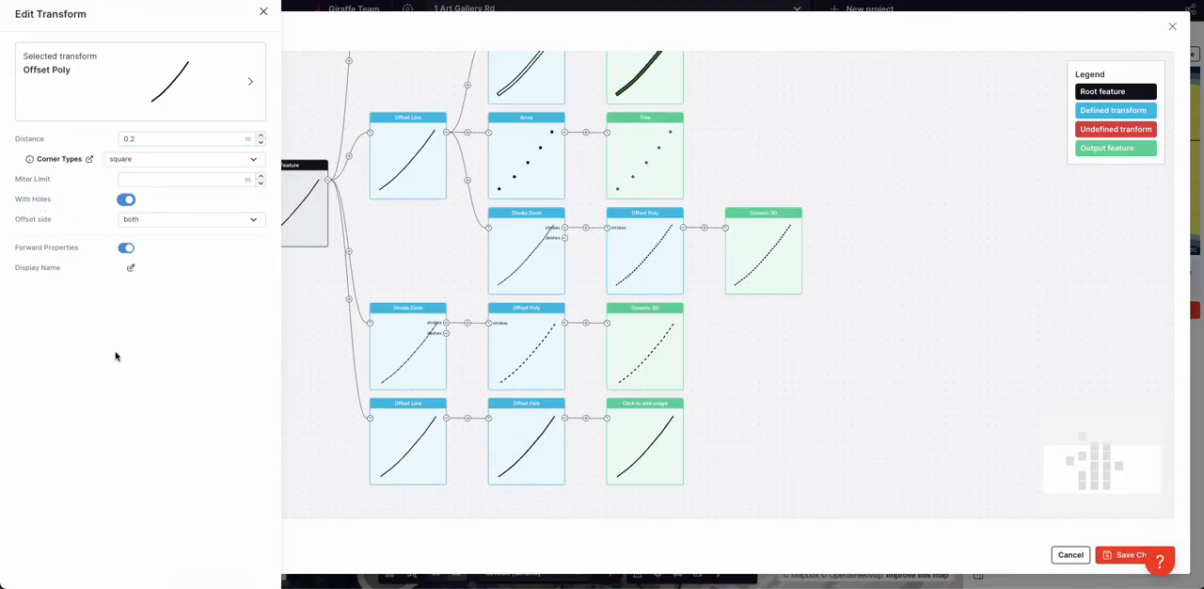
left_click(741, 423)
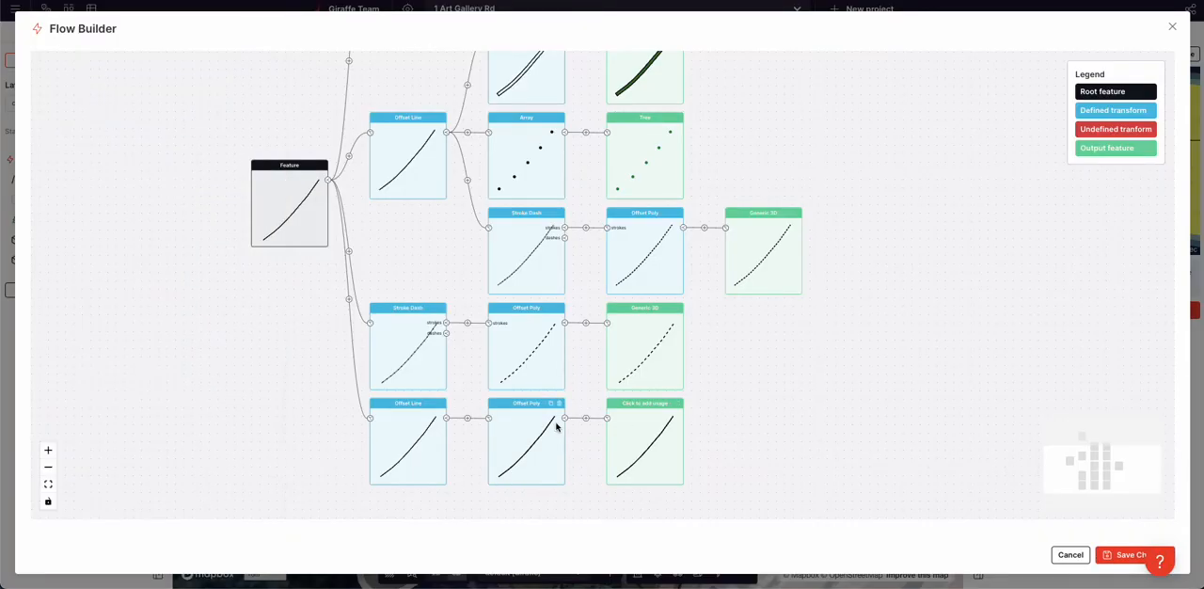
Give the new branch's output the Generic 3D usage and a height of 0.4 m
left_click(639, 427)
left_click(235, 111)
type("ge")
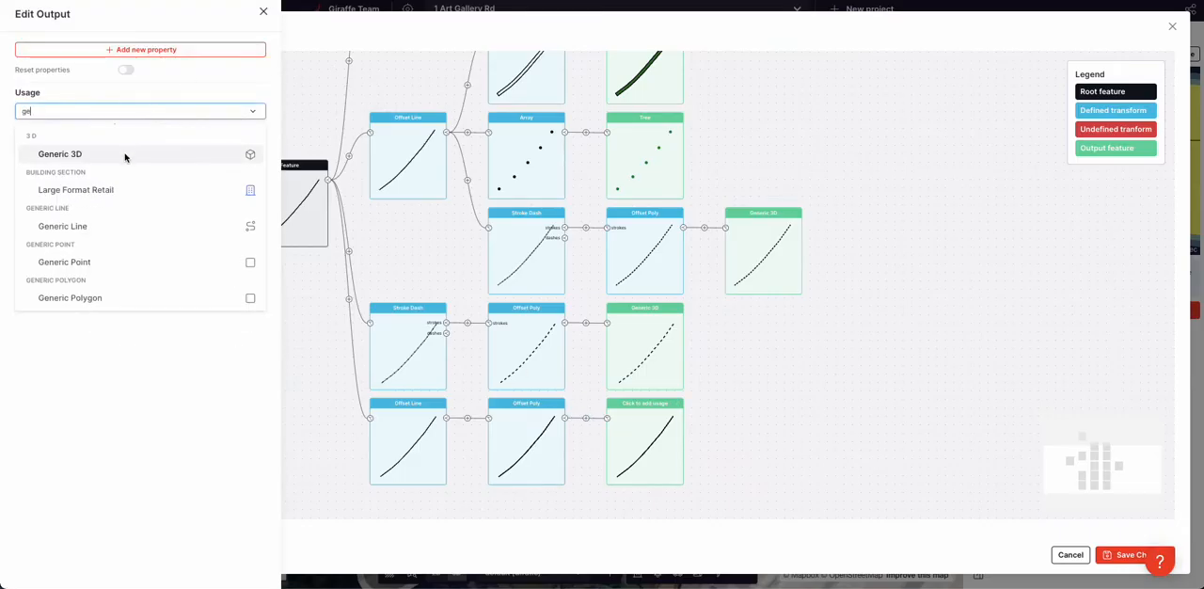
left_click(125, 154)
left_click(139, 181)
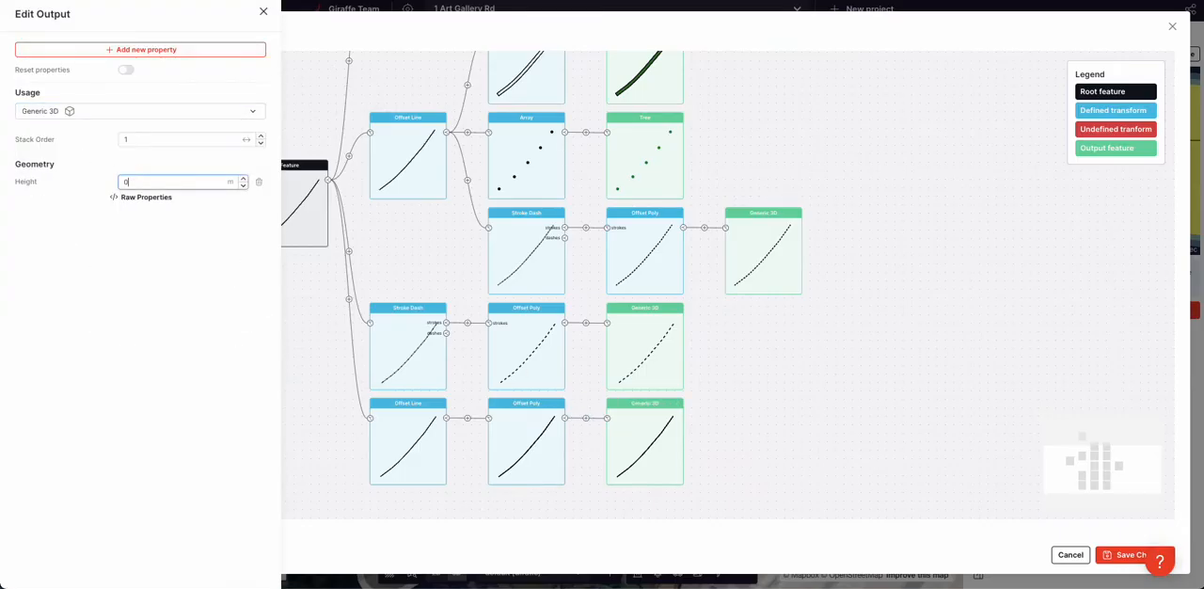
left_click(136, 271)
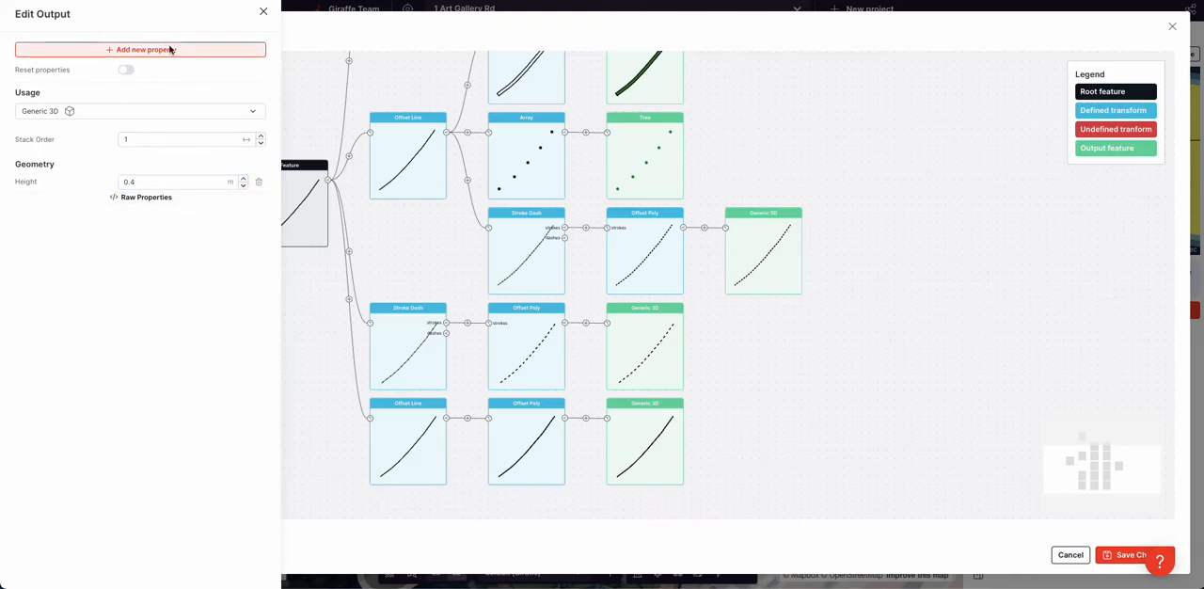
Add a Color property of orange #fd7e36 to the new Generic 3D output and save the flow
left_click(225, 51)
type("colo")
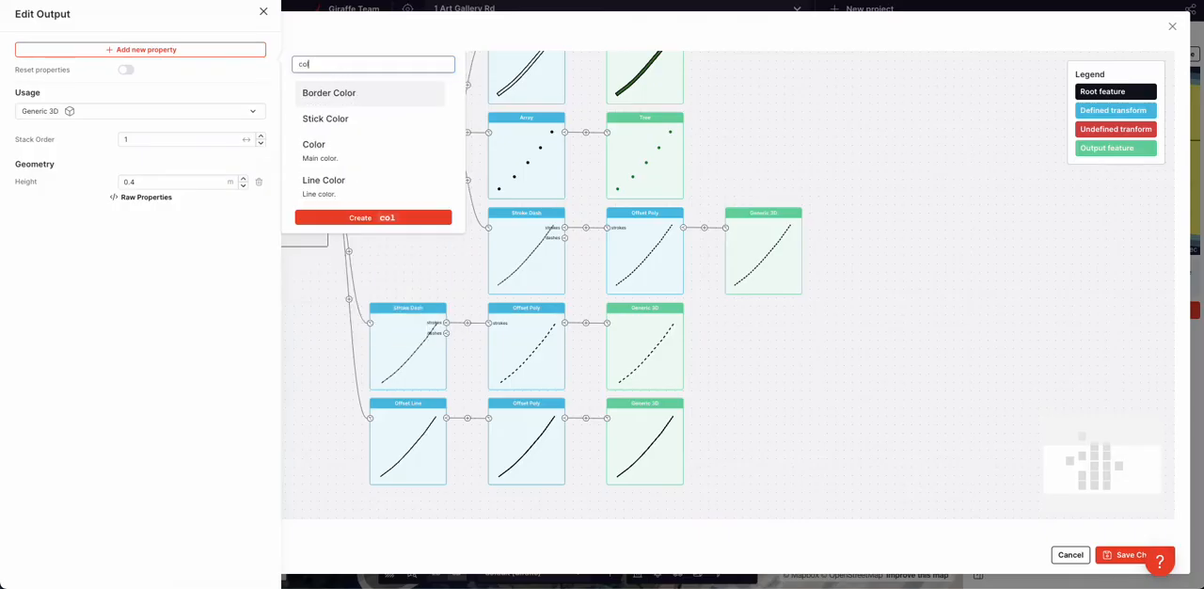
left_click(370, 148)
left_click(124, 225)
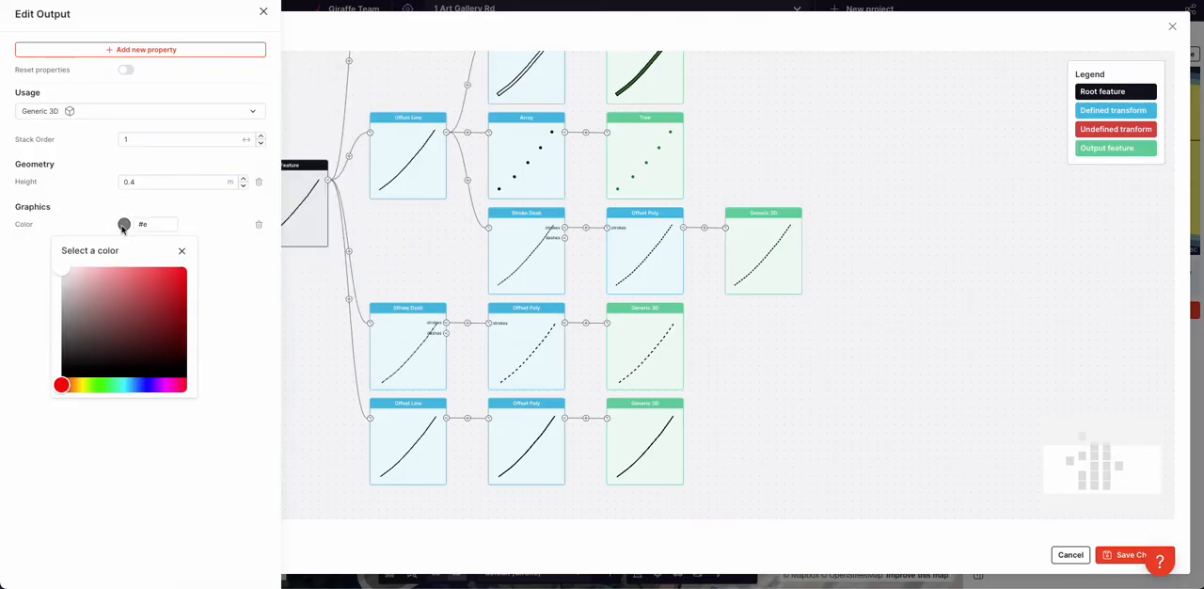
left_click_drag(79, 386, 68, 385)
left_click_drag(152, 285, 159, 267)
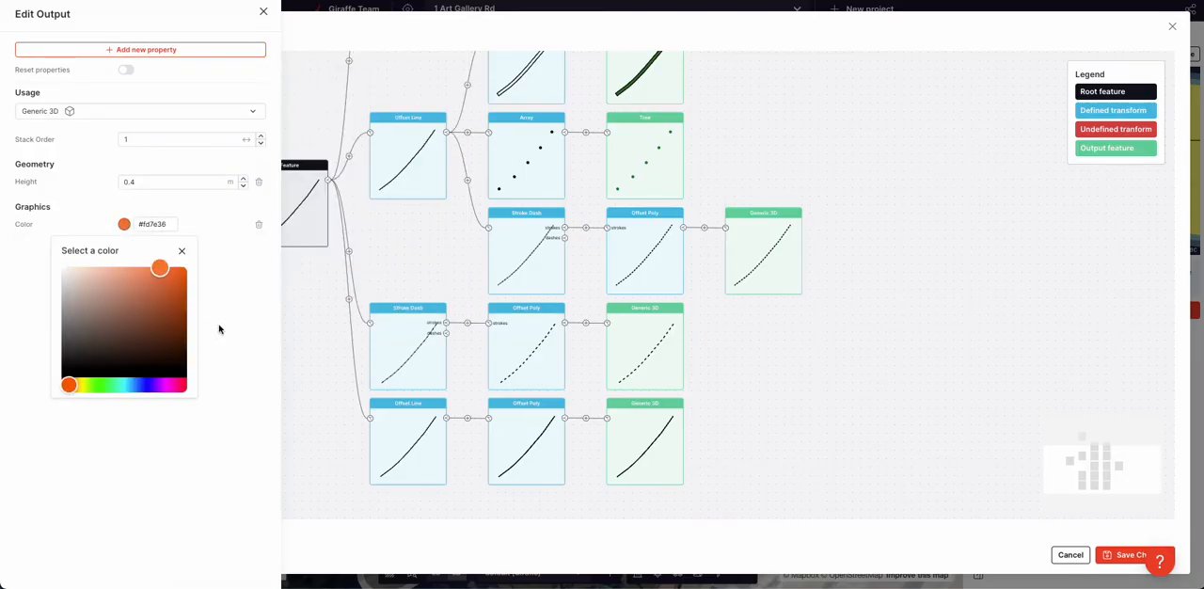
left_click(215, 317)
left_click(1119, 554)
left_click(1118, 554)
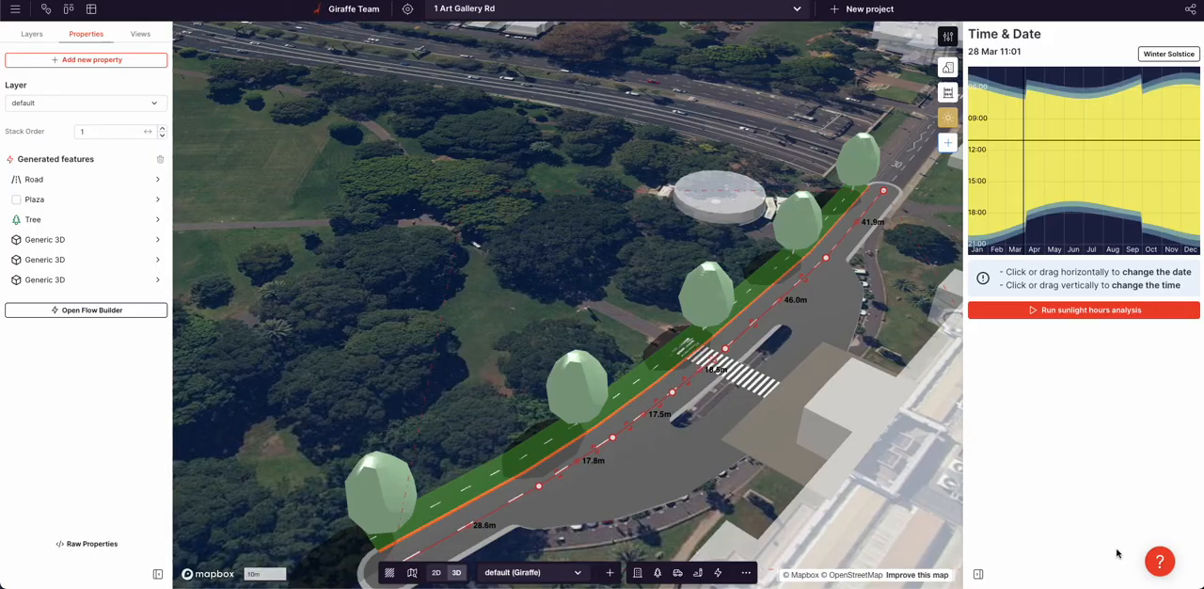
Inspect the orange kerb along the verge and shift the main road's path points near the zebra crossing
left_click(565, 280)
scroll(699, 339, "up", 5)
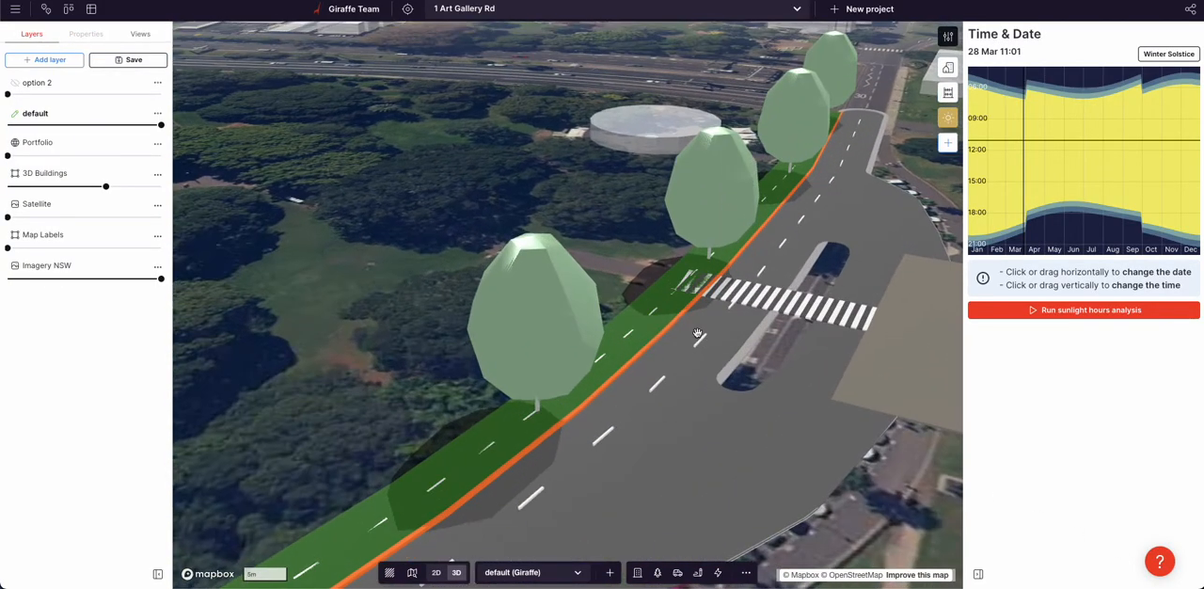
left_click(698, 340)
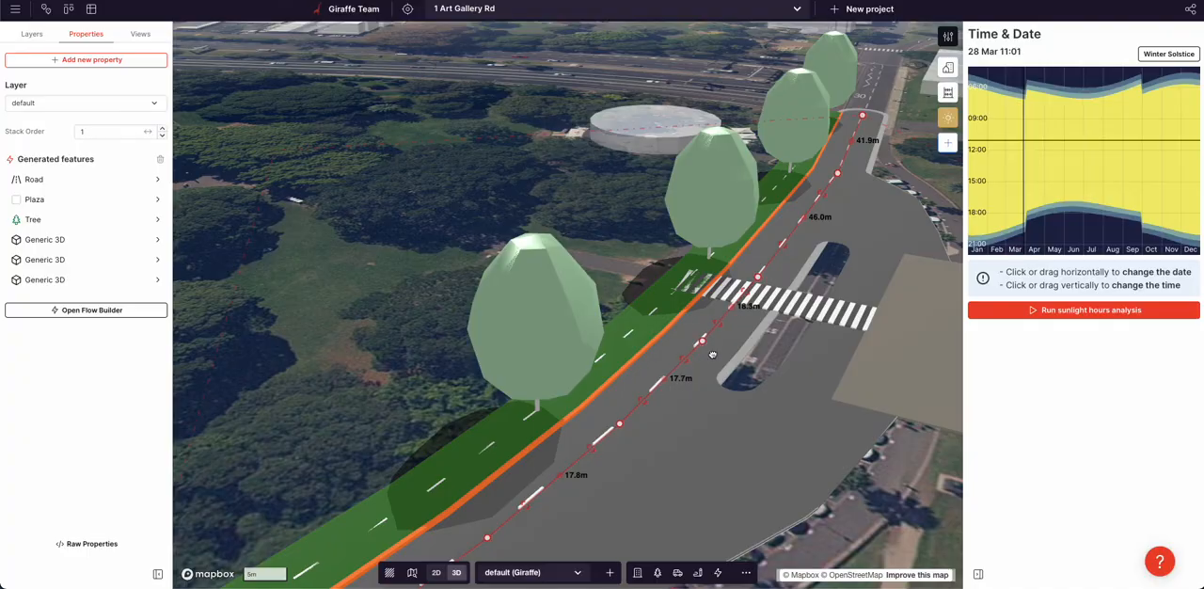
scroll(696, 341, "down", 5)
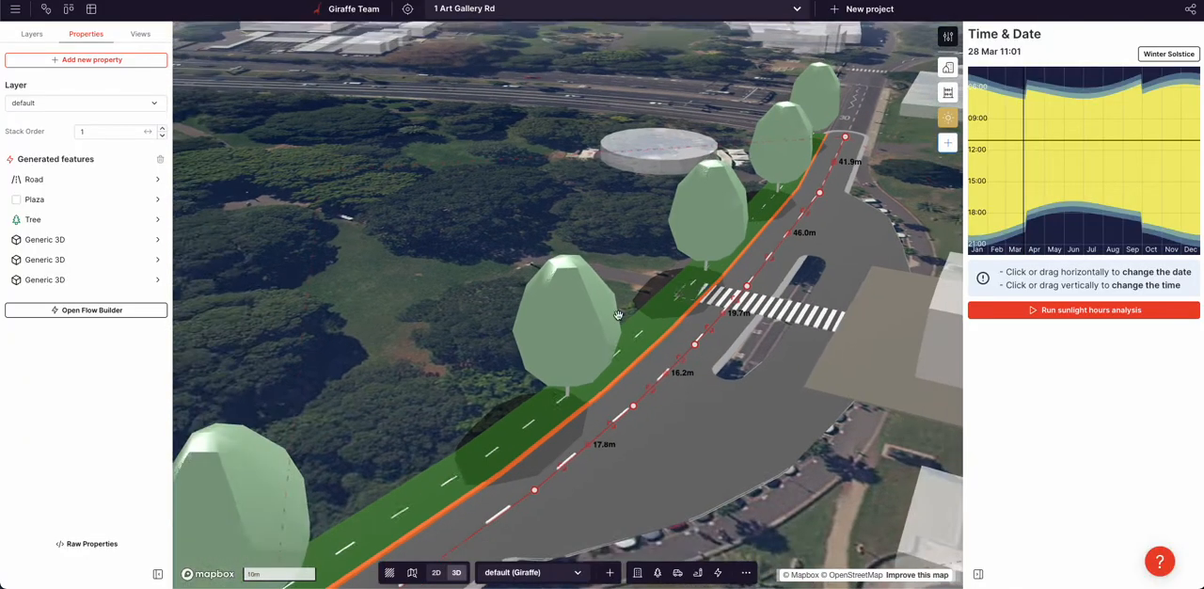
left_click(604, 404)
right_click_drag(604, 403, 458, 433)
Select the zebra crossing's line and adjust its end point on the green verge
left_click(459, 431)
right_click_drag(575, 338, 653, 333)
left_click_drag(655, 332, 643, 320)
In the zebra crossing's flow, add a Height property to the light #ececec stripes' Plaza output
left_click(84, 215)
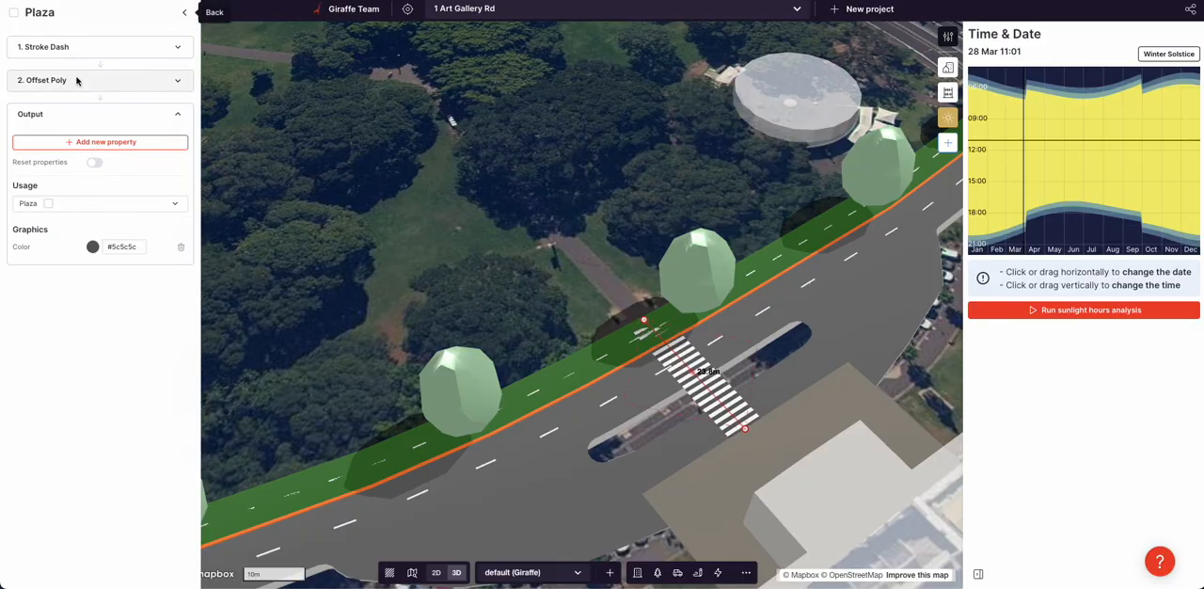
left_click(185, 13)
left_click(106, 245)
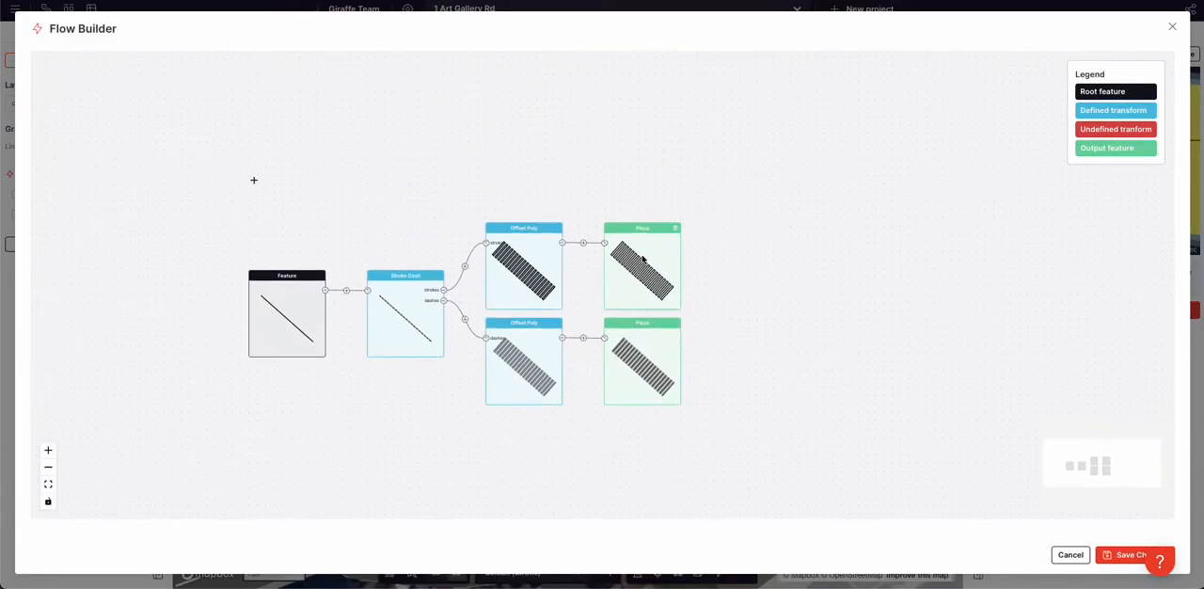
left_click(143, 50)
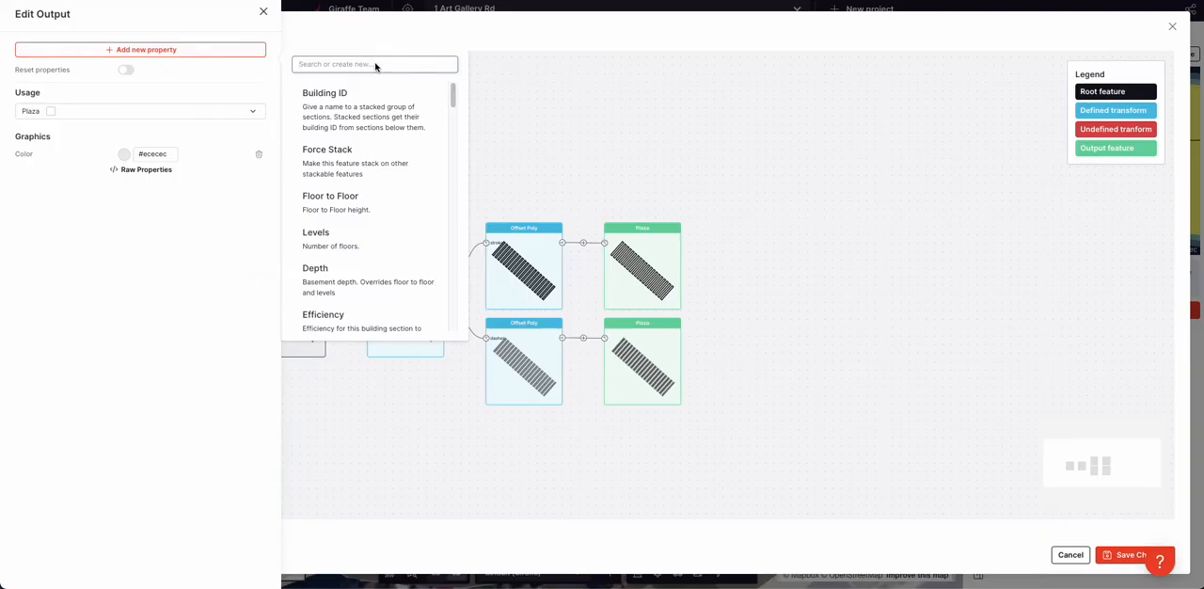
type("he")
left_click(342, 111)
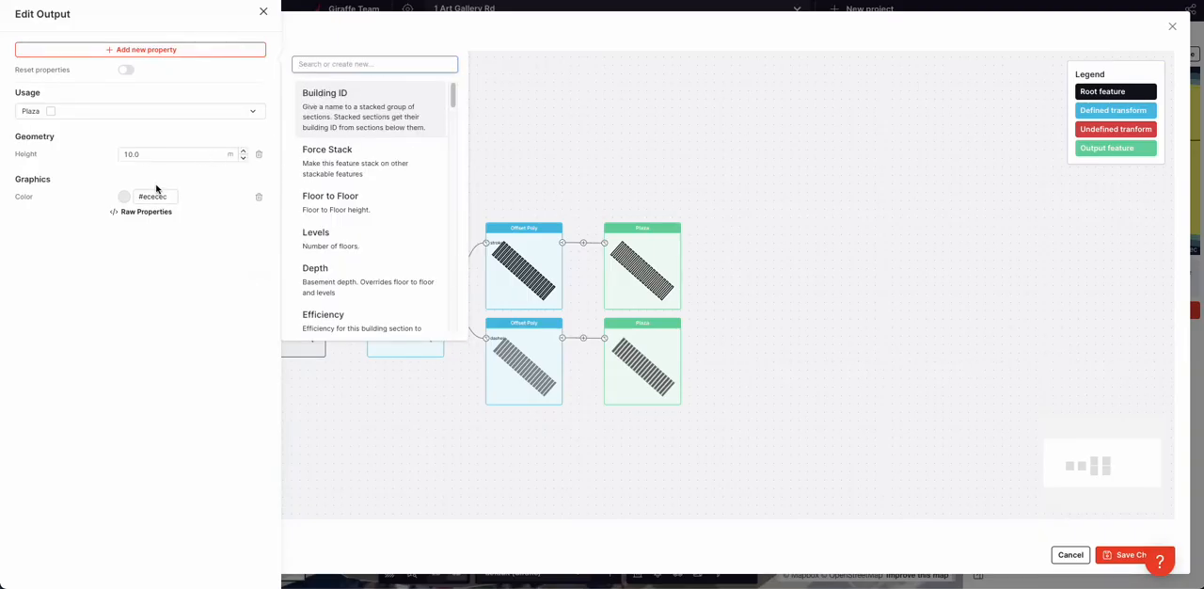
Set the light stripes' height to 0.3 m and save the crossing's flow
double_click(150, 157)
type("0")
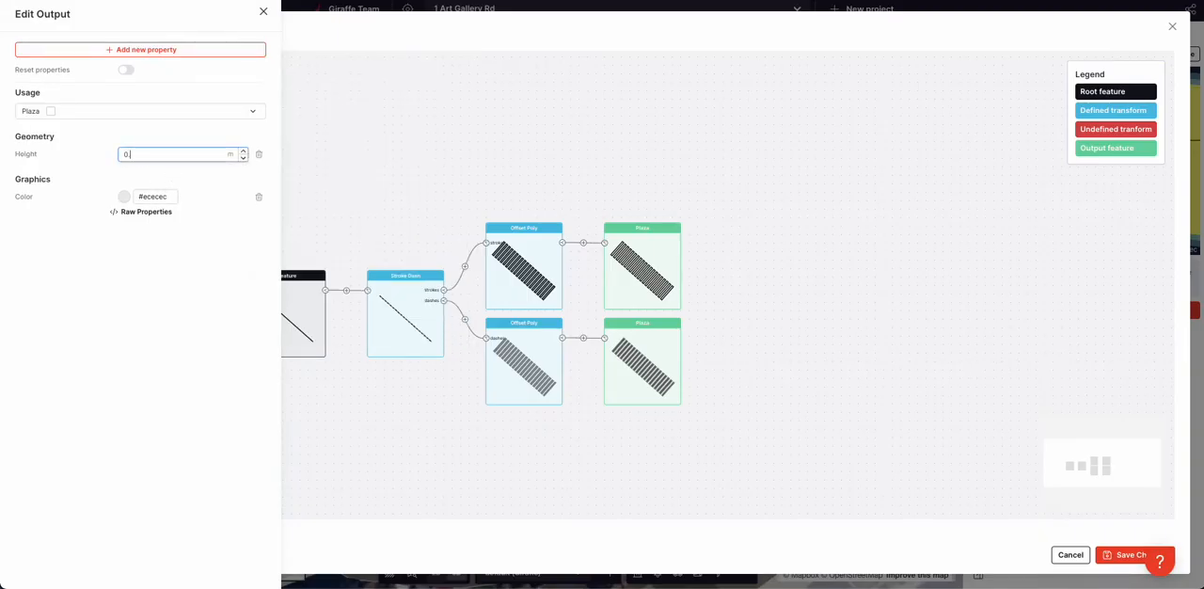
type(".3")
left_click(144, 266)
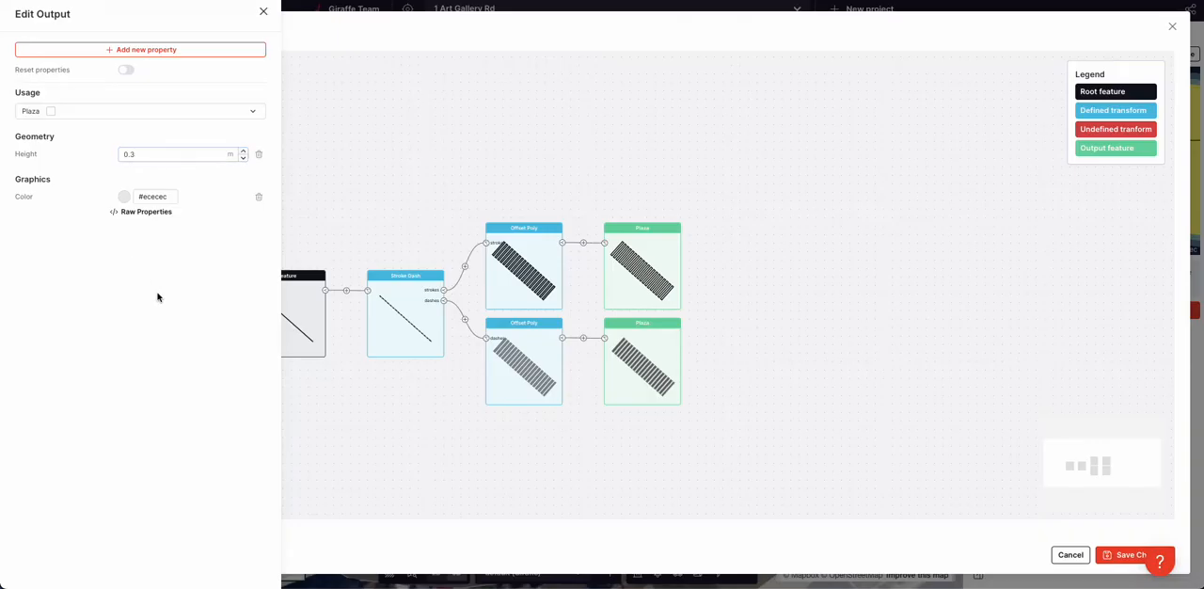
left_click(1123, 557)
left_click(1124, 557)
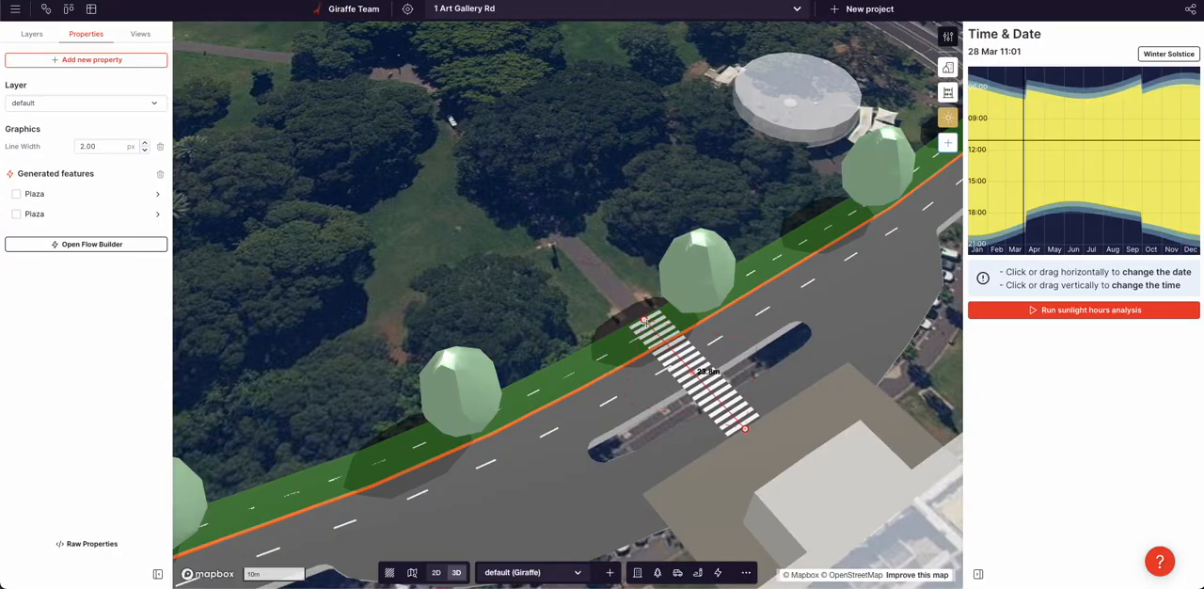
Examine the raised crossing stripes where they pass over the green verge and kerb
left_click(527, 311)
right_click_drag(527, 311, 594, 293)
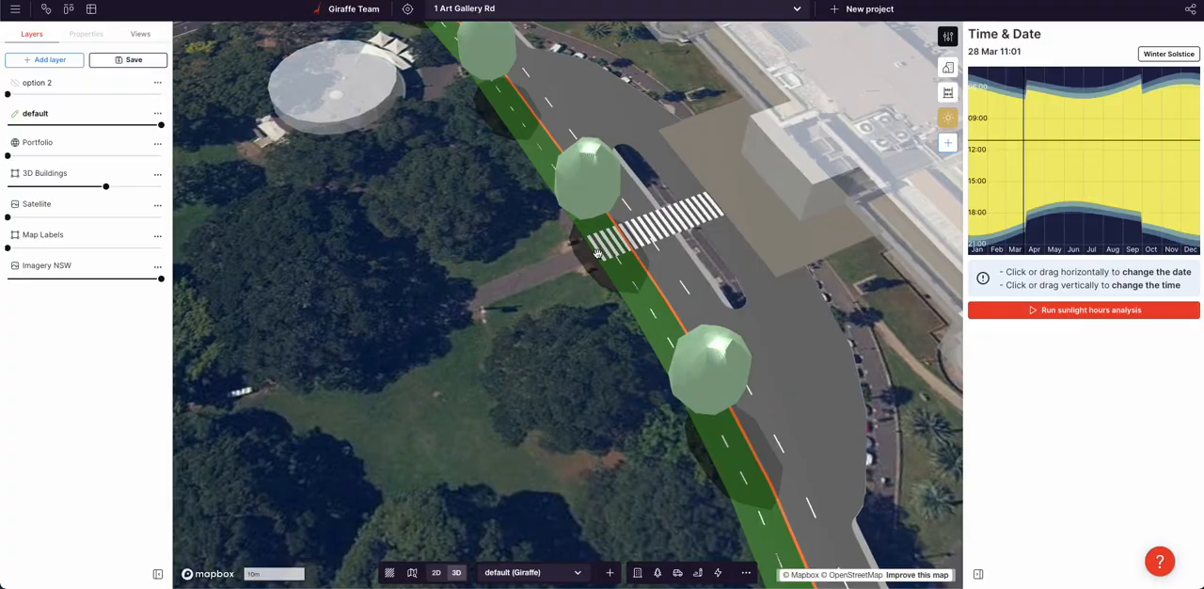
scroll(589, 247, "up", 4)
mouse_move(650, 270)
right_mouse_down()
mouse_move(554, 232)
mouse_move(499, 236)
mouse_move(605, 244)
mouse_move(639, 270)
right_mouse_up()
scroll(603, 244, "down", 3)
Open the zebra crossing's flow in Flow Builder
left_click(721, 325)
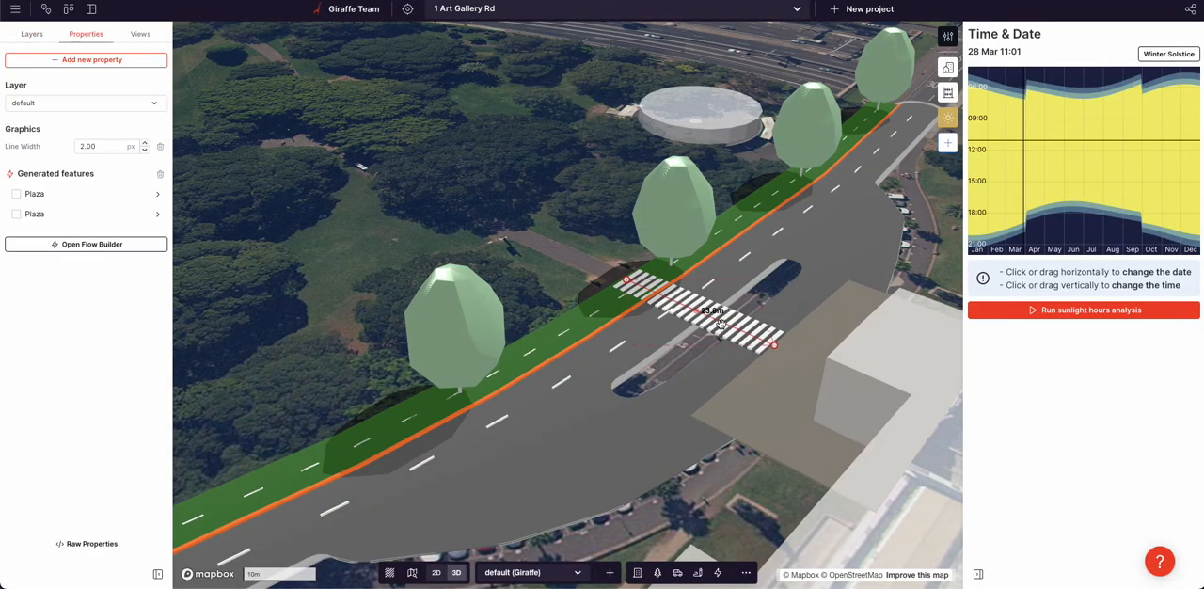
left_click(129, 248)
scroll(471, 404, "up", 1)
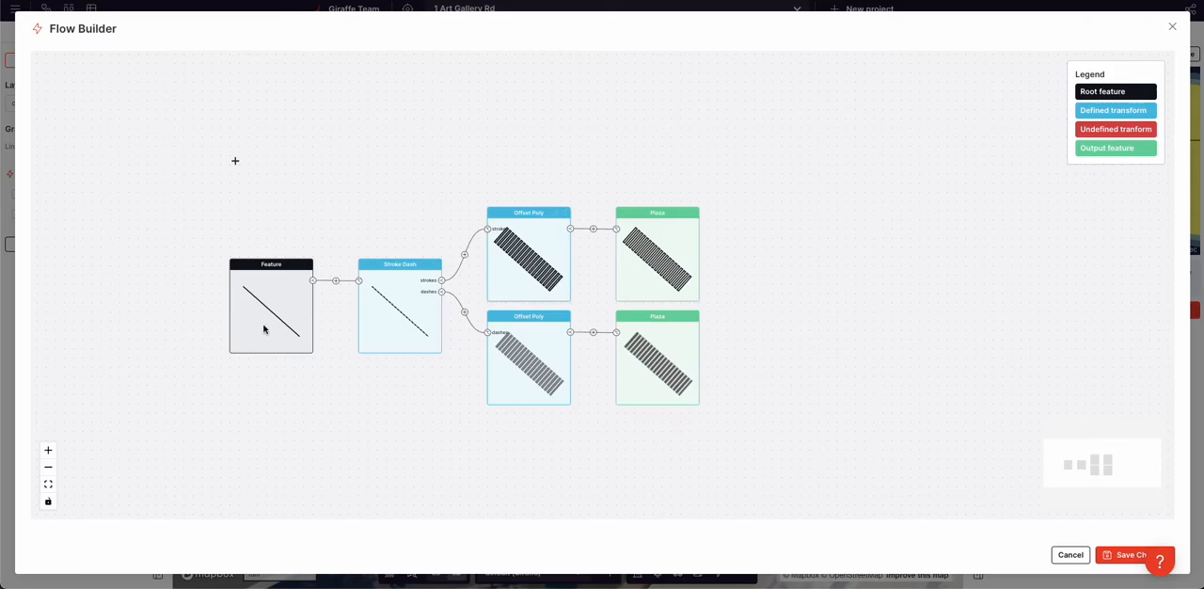
Branch a second path off the crossing's root feature and define its transform as Offset Line
left_click_drag(355, 368, 360, 359)
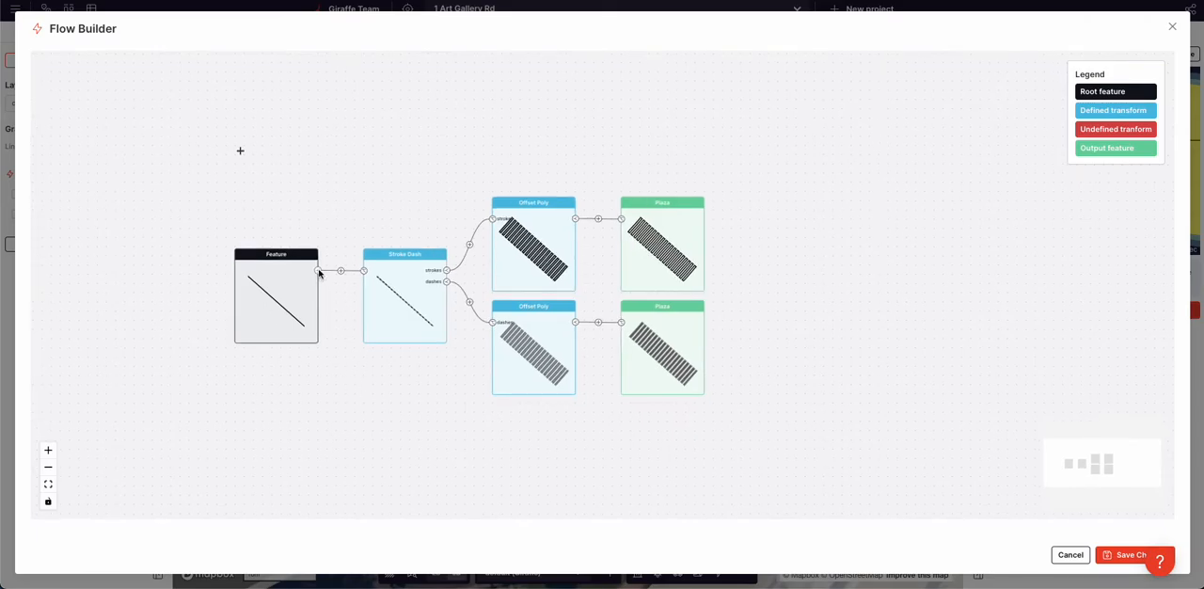
left_click(318, 272)
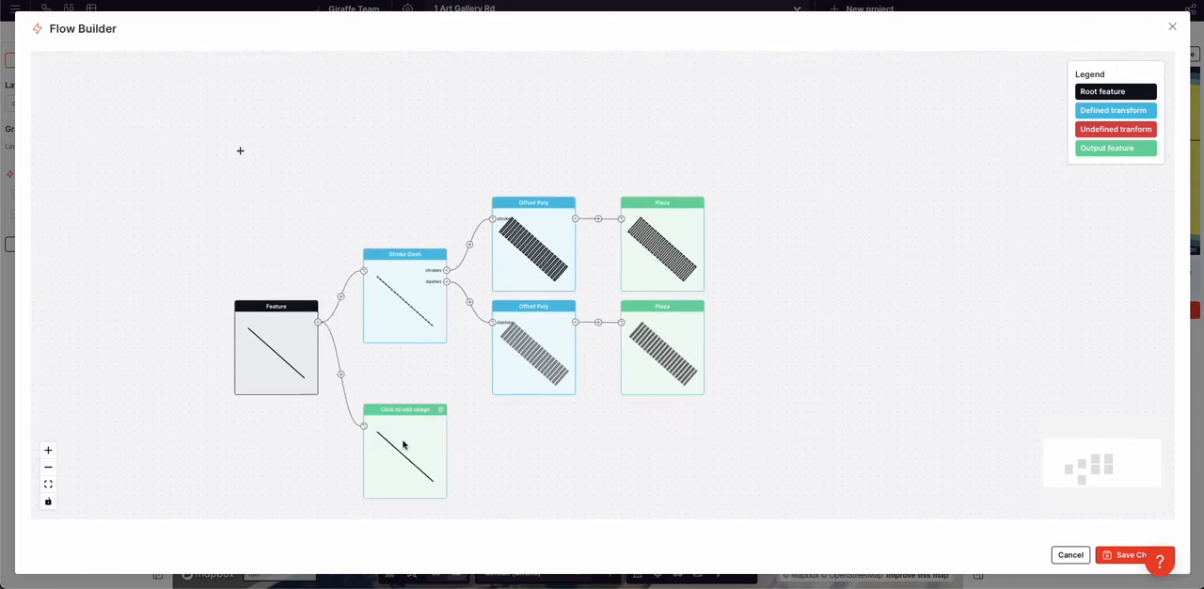
left_click(342, 375)
left_click(390, 441)
left_click(85, 180)
Check the stripes' Offset Poly distance and set the new Offset Line's distance to 3.5 m
left_click(538, 251)
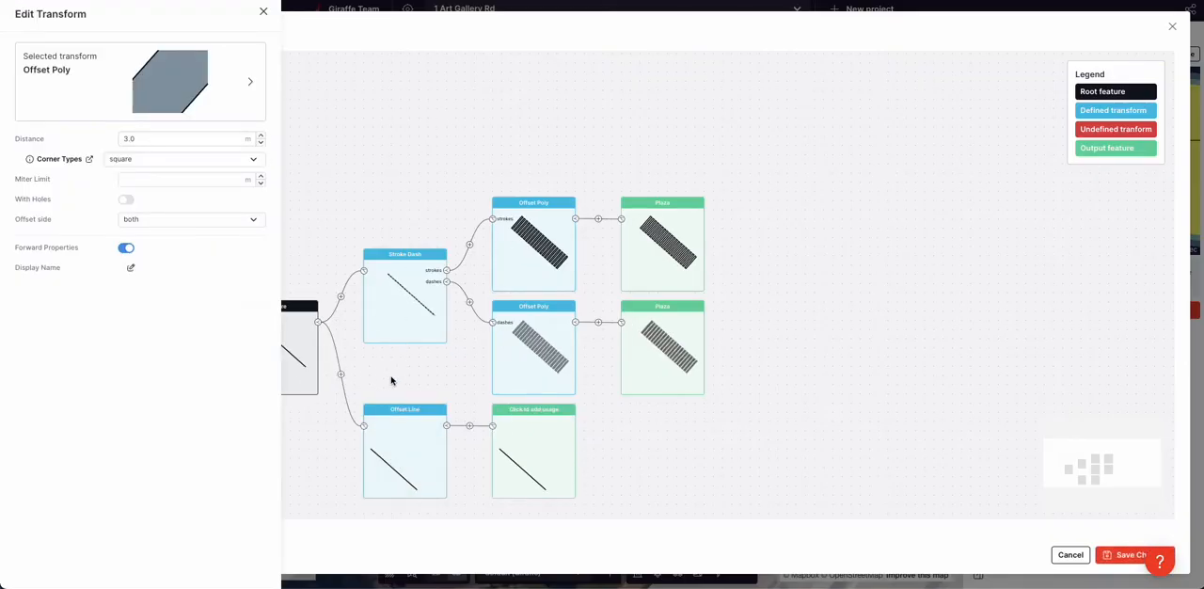
left_click(402, 421)
double_click(174, 138)
left_click(174, 137)
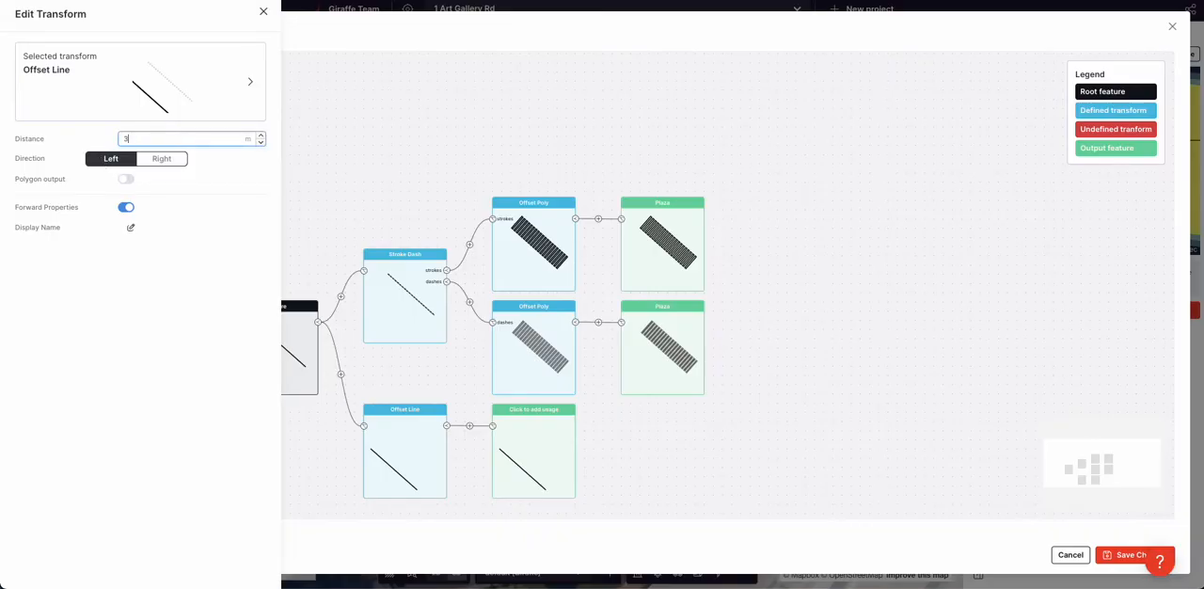
left_click(176, 291)
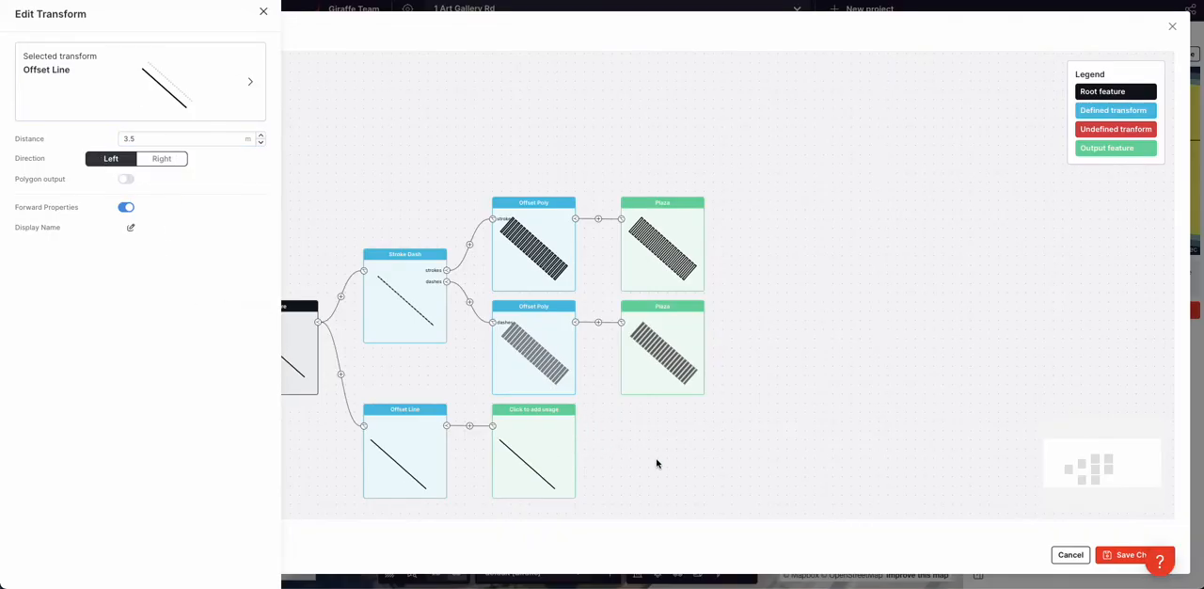
left_click(657, 463)
Insert an Along Point transform between the Offset Line and its output
left_click(470, 427)
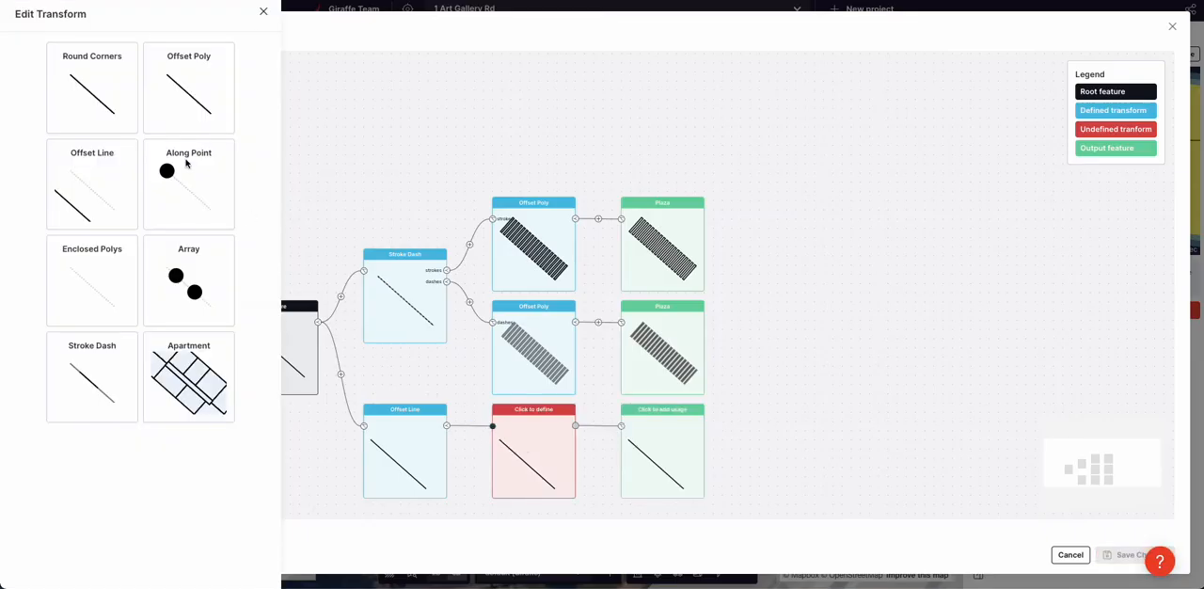
left_click(181, 177)
left_click(796, 453)
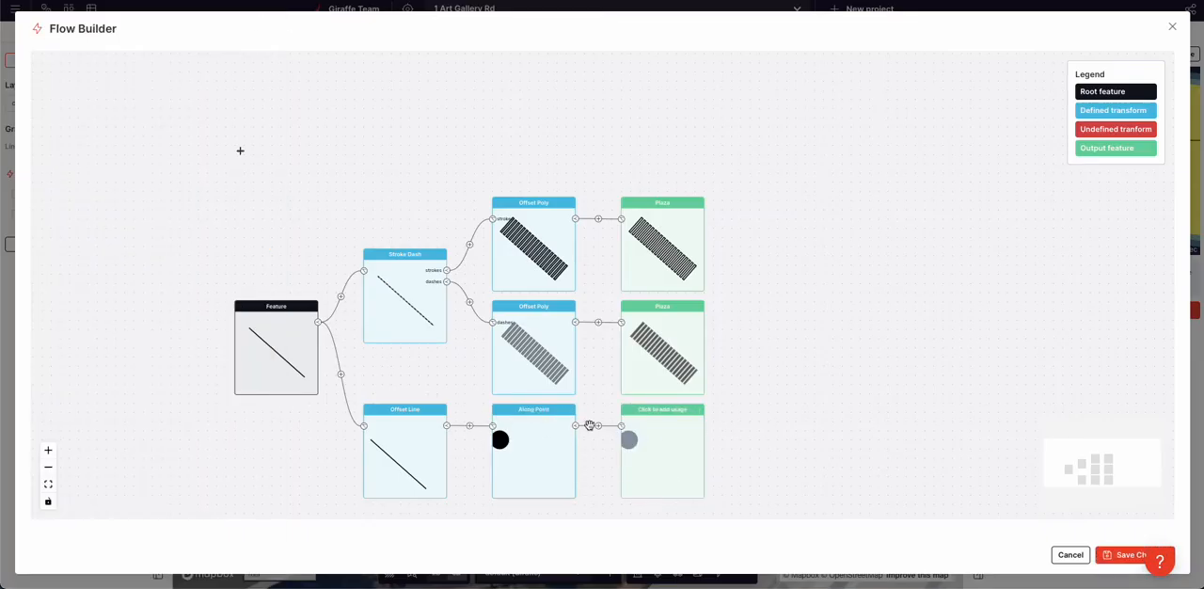
Add an Offset Poly transform after the Along Point with a distance of 0.1 m
left_click(520, 362)
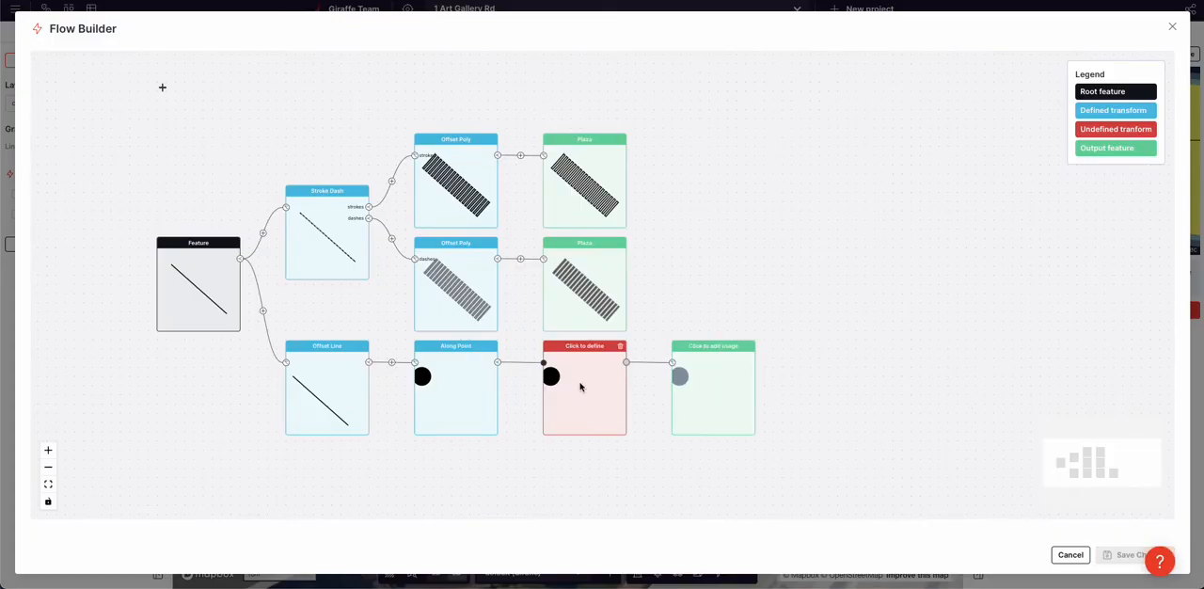
left_click(110, 110)
left_click(153, 138)
type("0.1")
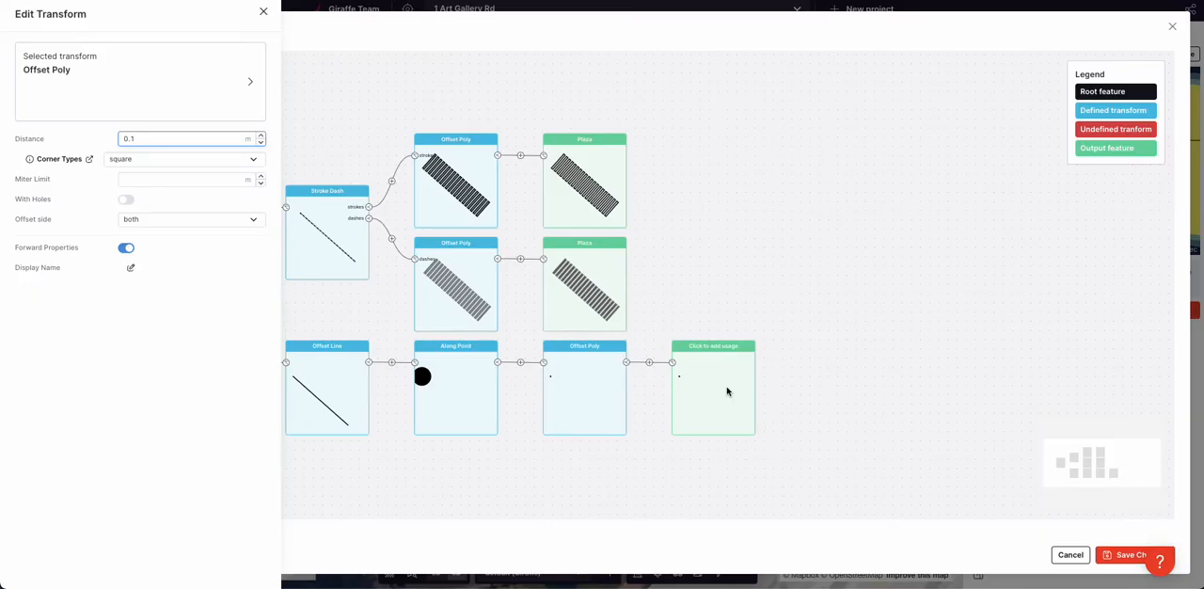
Set the usage of the small offset polygon's output to Generic 3D
left_click(727, 392)
left_click(131, 111)
type("ge")
left_click(102, 153)
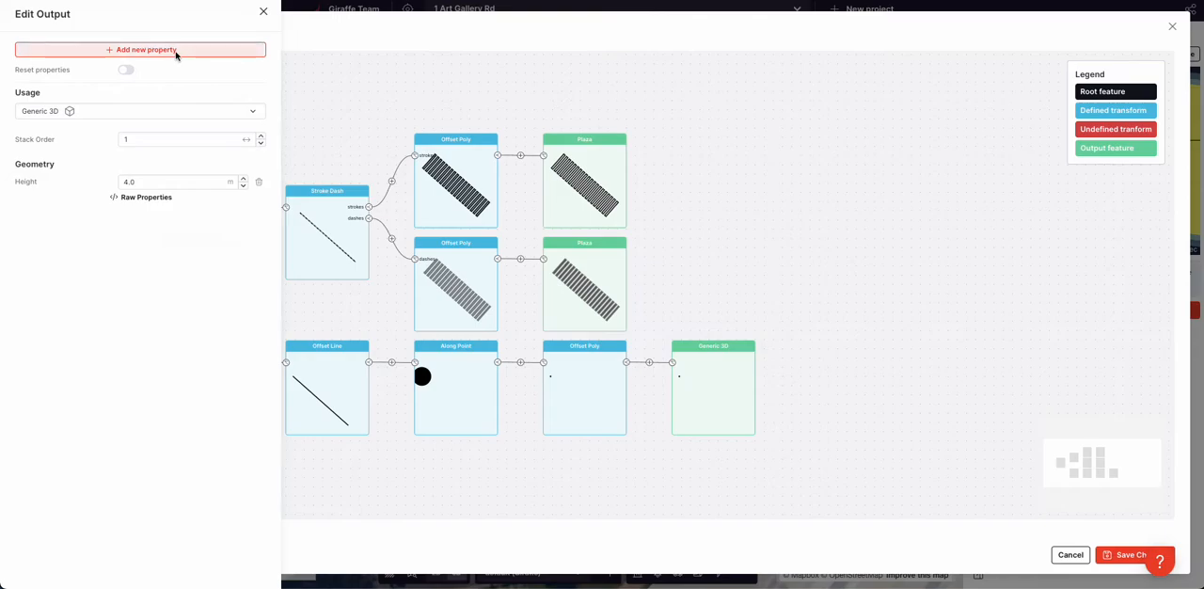
Add a Color property to the pole's Generic 3D output and enter #e as its value
scroll(367, 216, "down", 3)
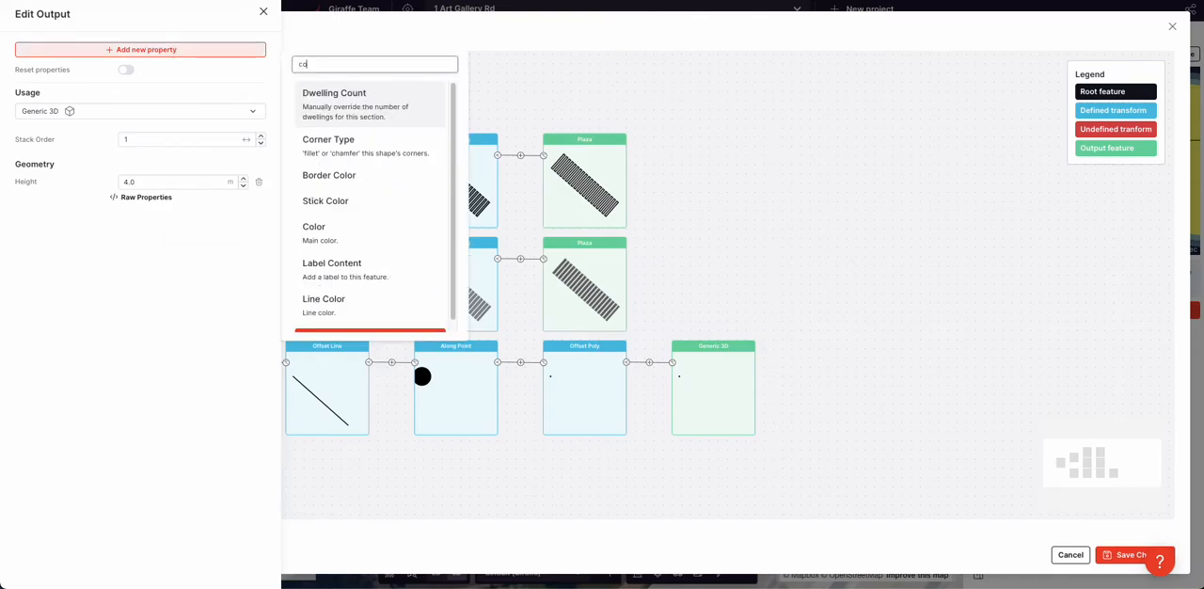
left_click(317, 235)
left_click(180, 289)
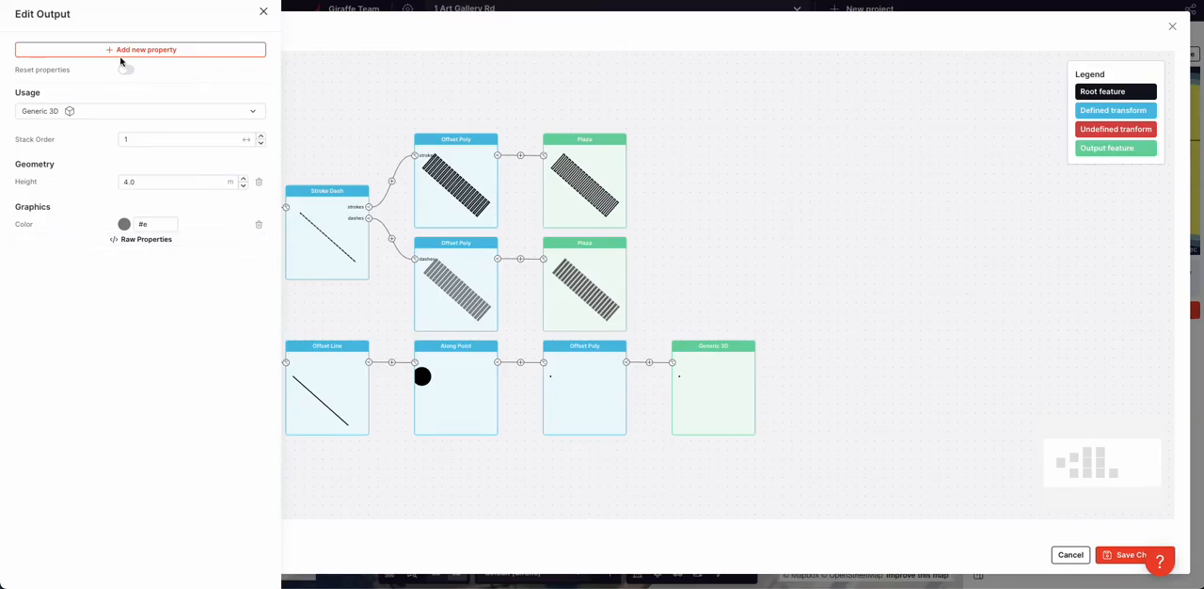
left_click(394, 74)
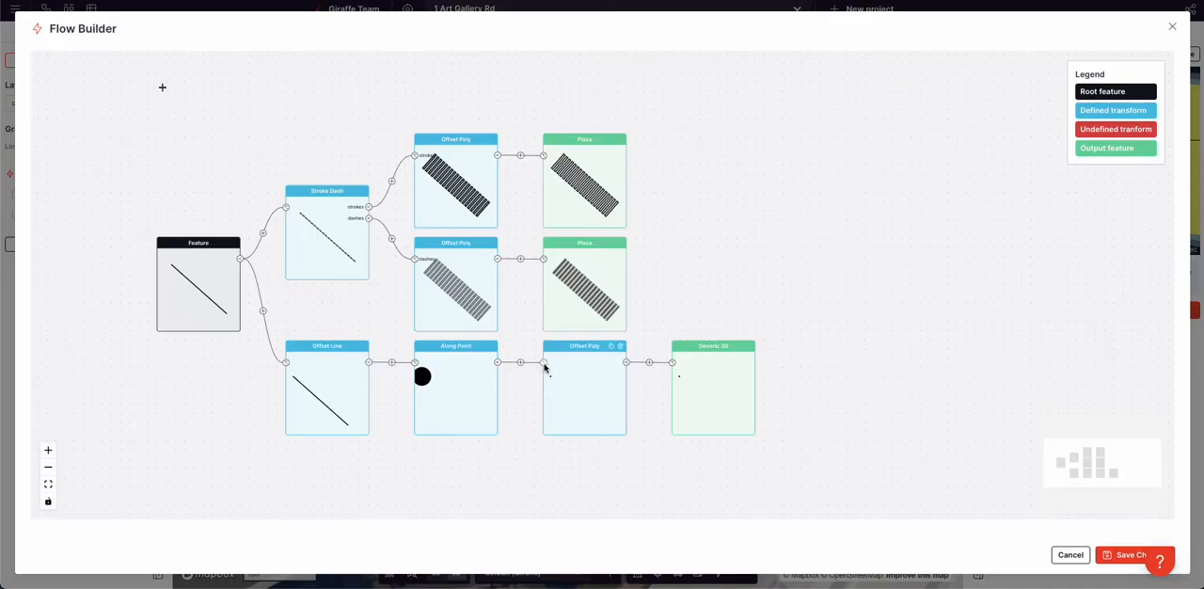
Duplicate the pole's Offset Poly branch with its output and increase the copy's offset distance
left_click(541, 417)
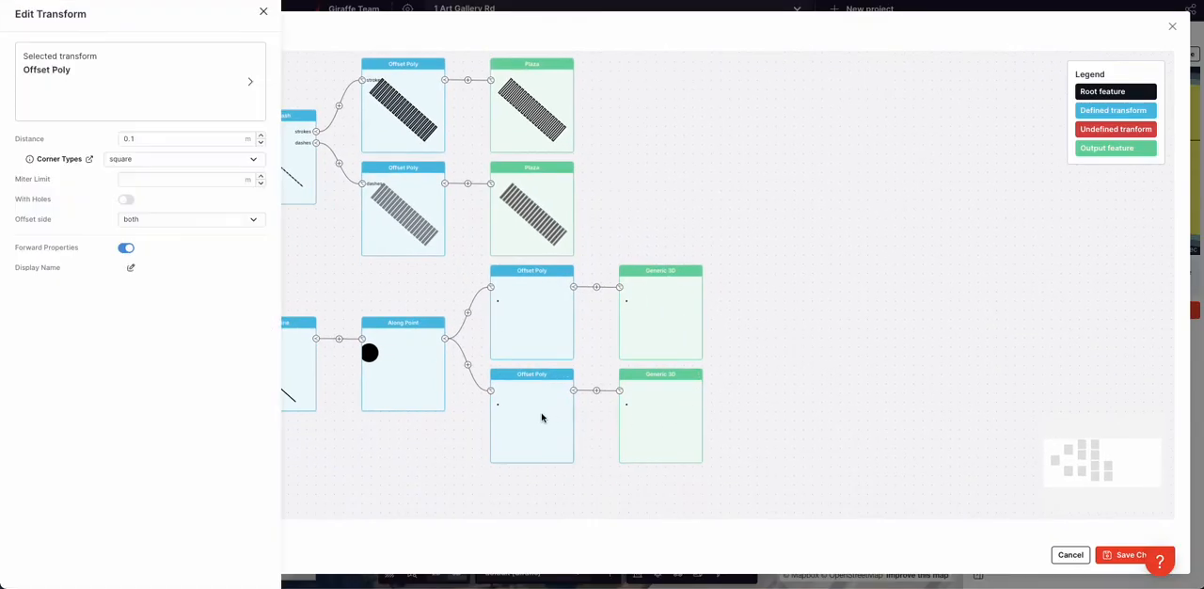
left_click(180, 139)
left_click(335, 424)
Change the color of the duplicated Generic 3D output to yellow #fffd2a
left_click(664, 426)
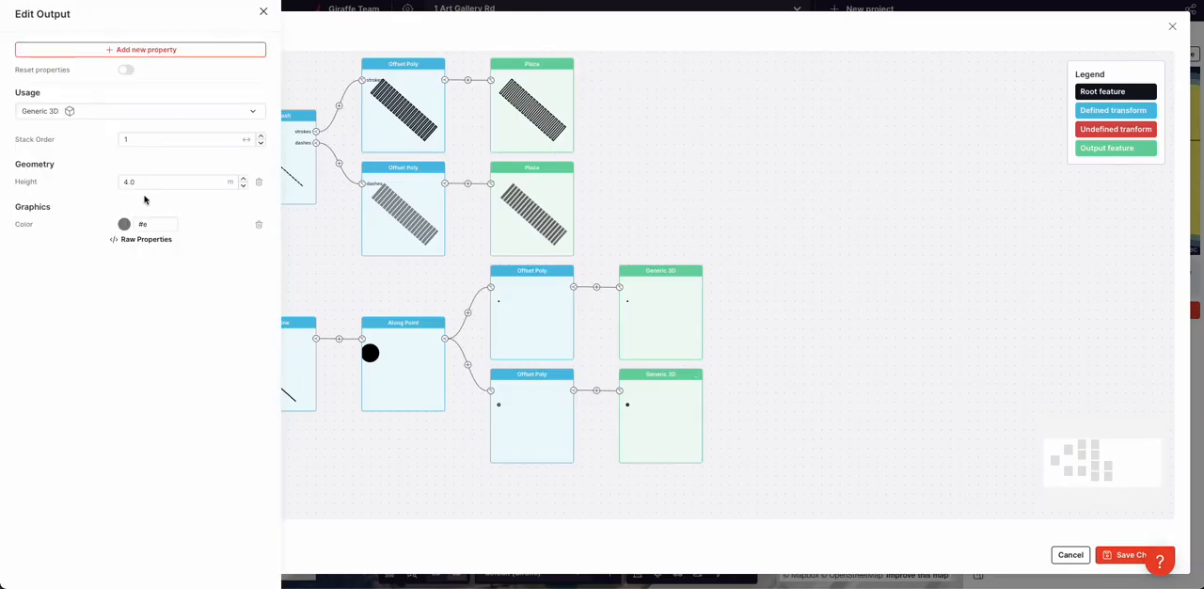
left_click(124, 224)
left_click(83, 387)
left_click(163, 268)
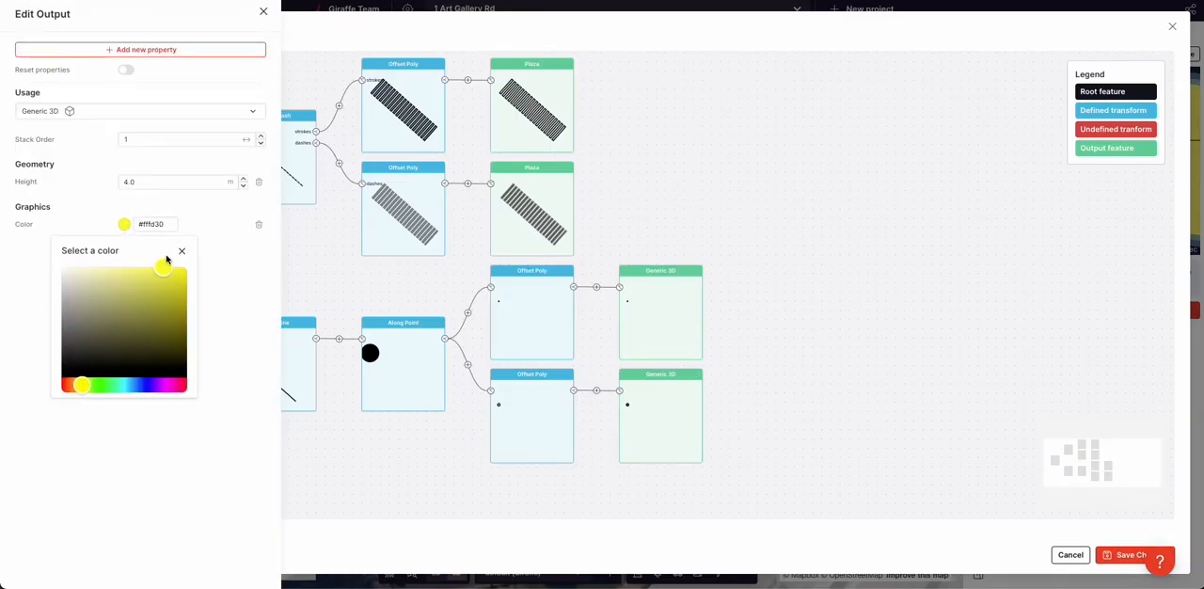
left_click(236, 389)
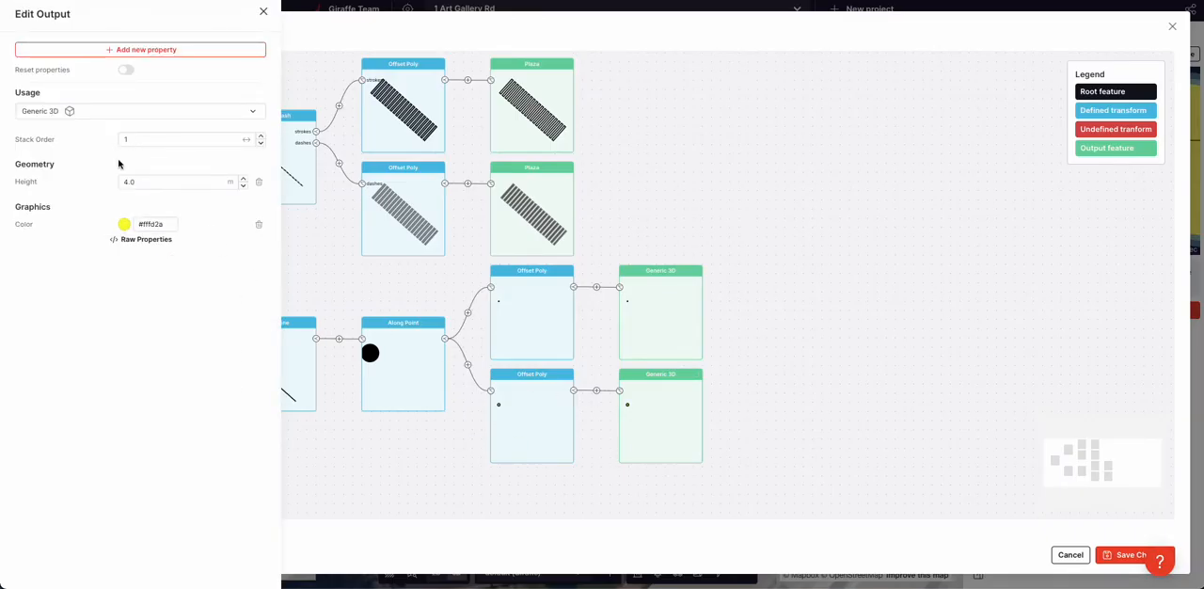
Add a Base Height property of 4 m to the yellow Generic 3D output
left_click(161, 49)
type("base")
left_click(336, 87)
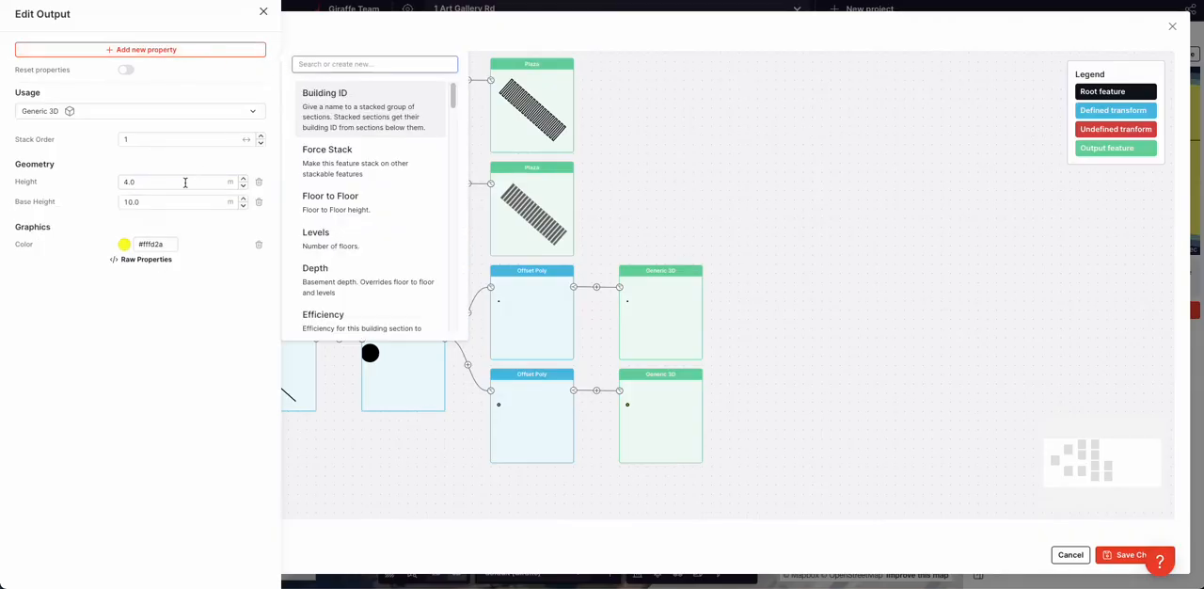
left_click(144, 205)
double_click(144, 205)
type("4")
Set the yellow output's height to 0.4 m and save the crossing's flow
double_click(140, 182)
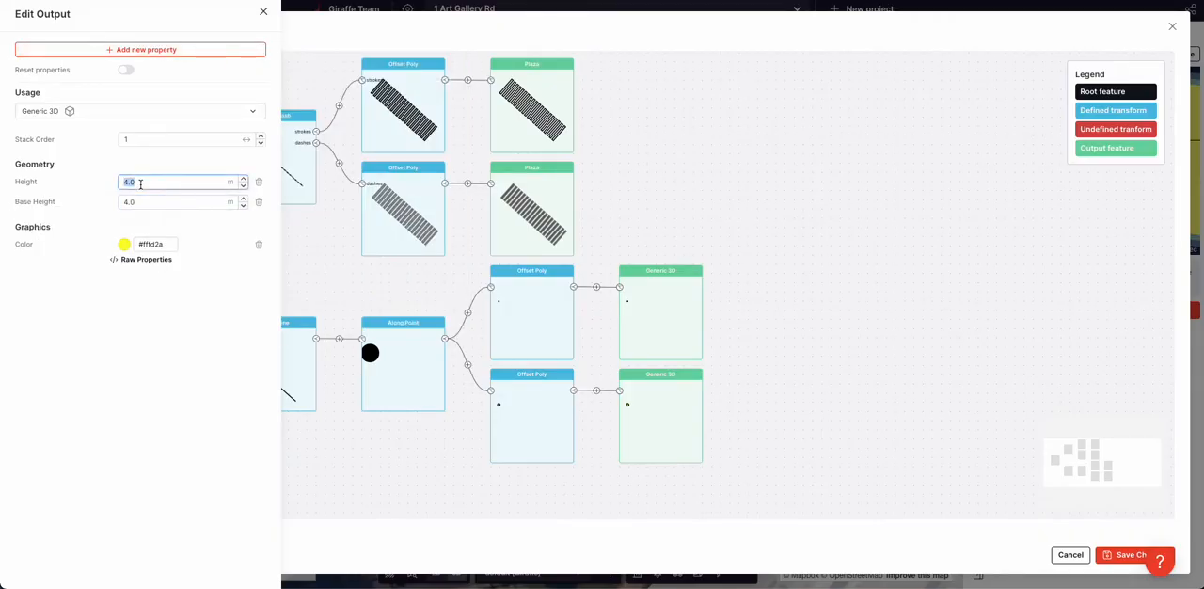
type("0.4")
left_click(64, 202)
left_click(908, 460)
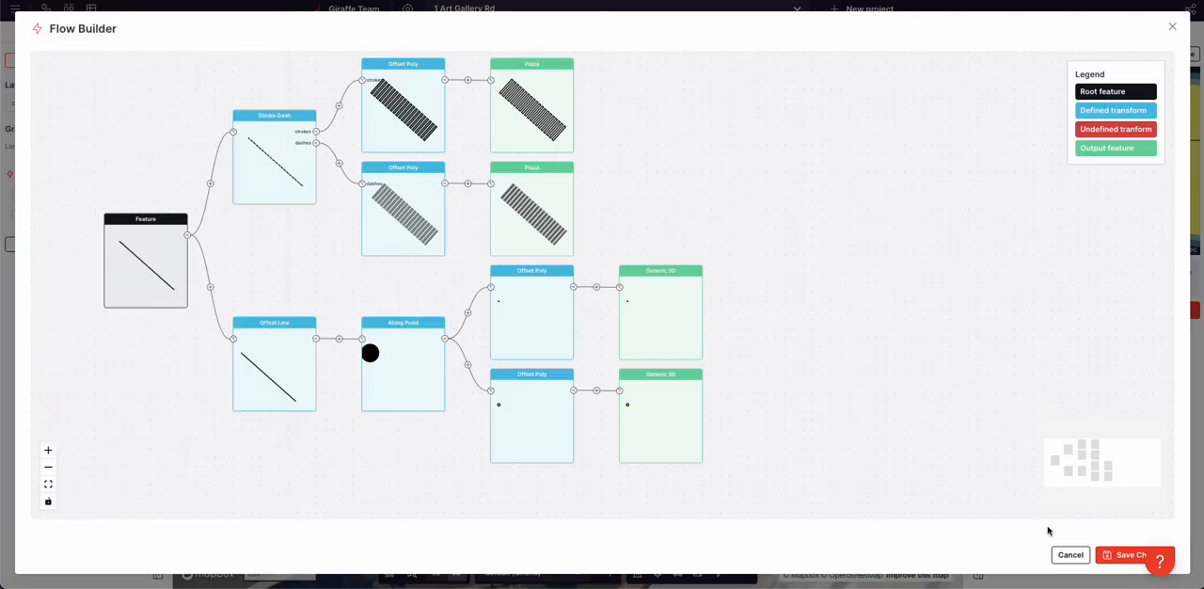
left_click(1115, 558)
Reopen the crossing's flow, set the yellow lamp output's height to 0.6 m, and save the changes
scroll(626, 337, "up", 5)
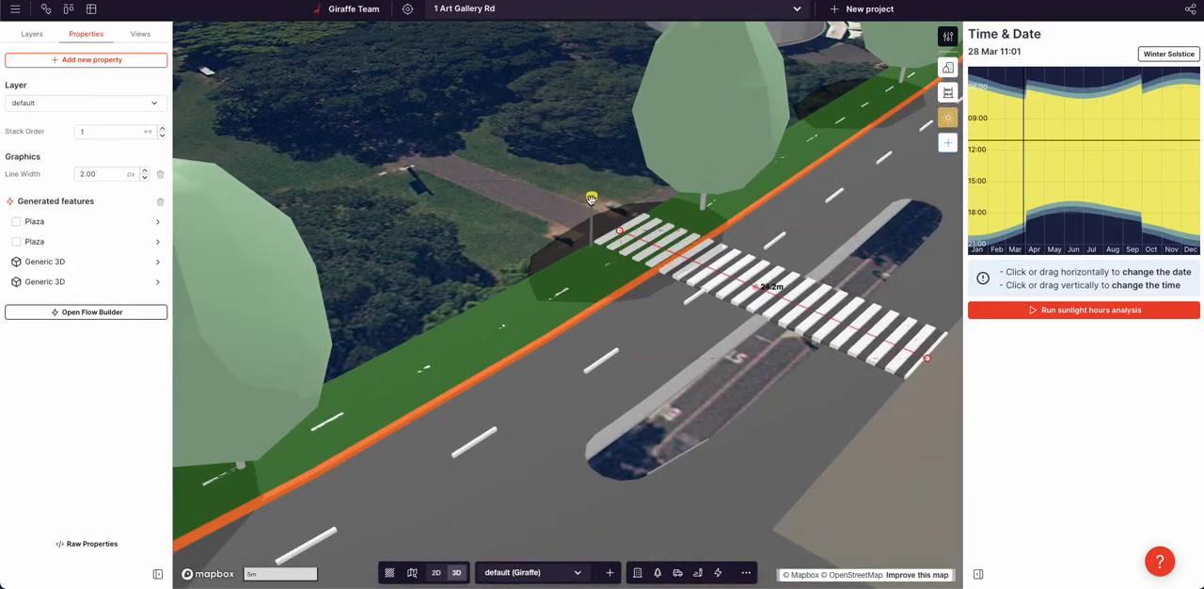
left_click(88, 314)
left_click(655, 417)
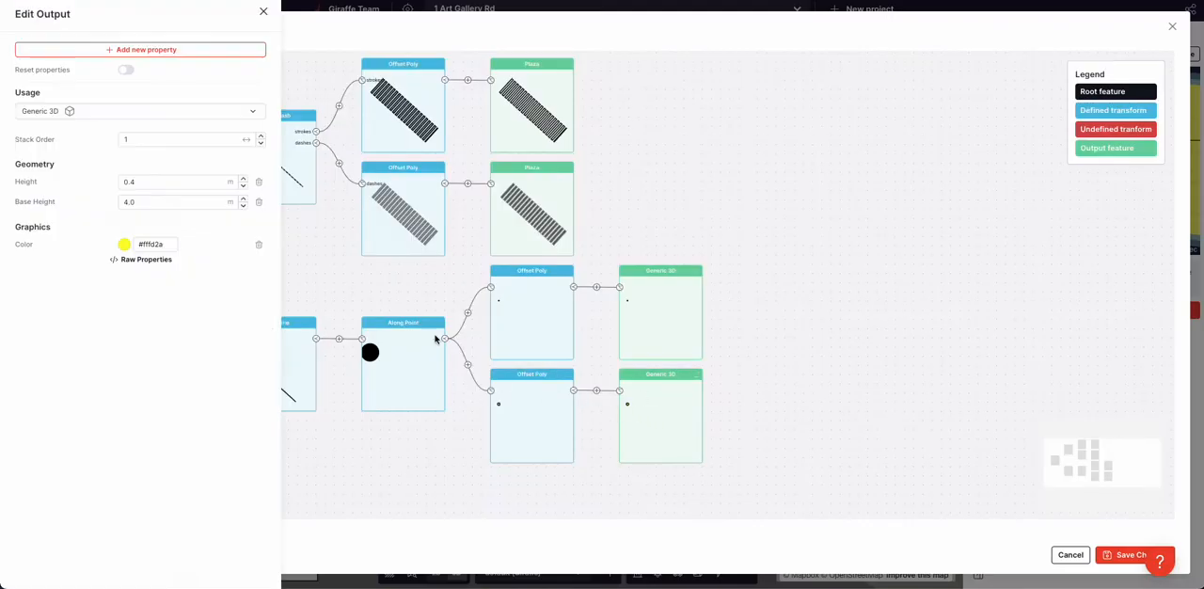
double_click(154, 183)
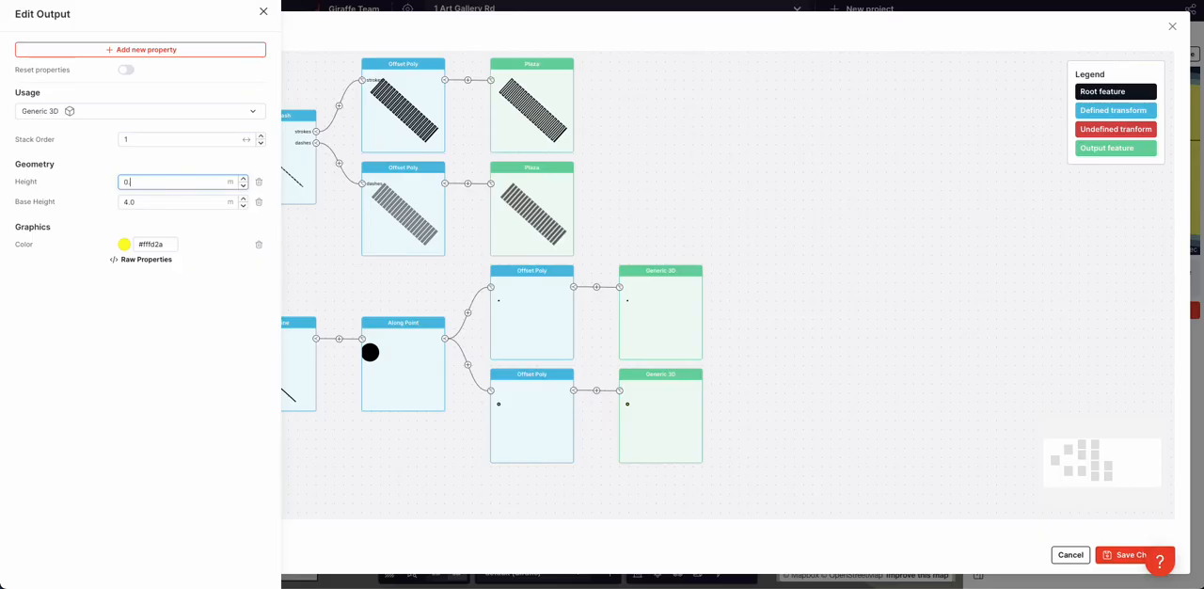
left_click(851, 379)
right_click(1079, 560)
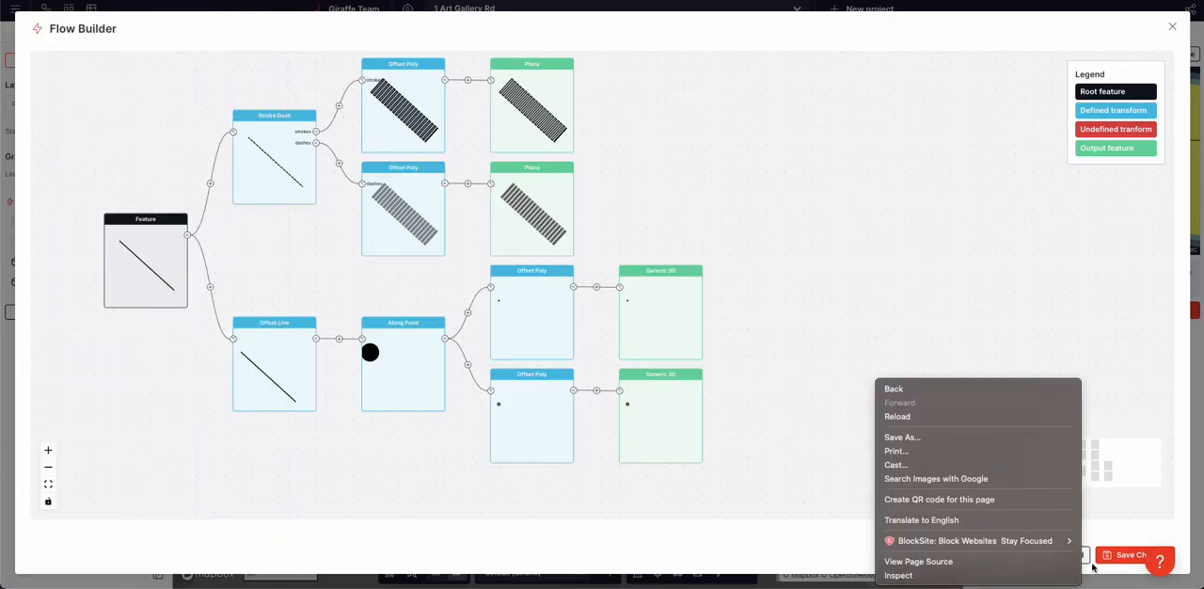
left_click(1120, 560)
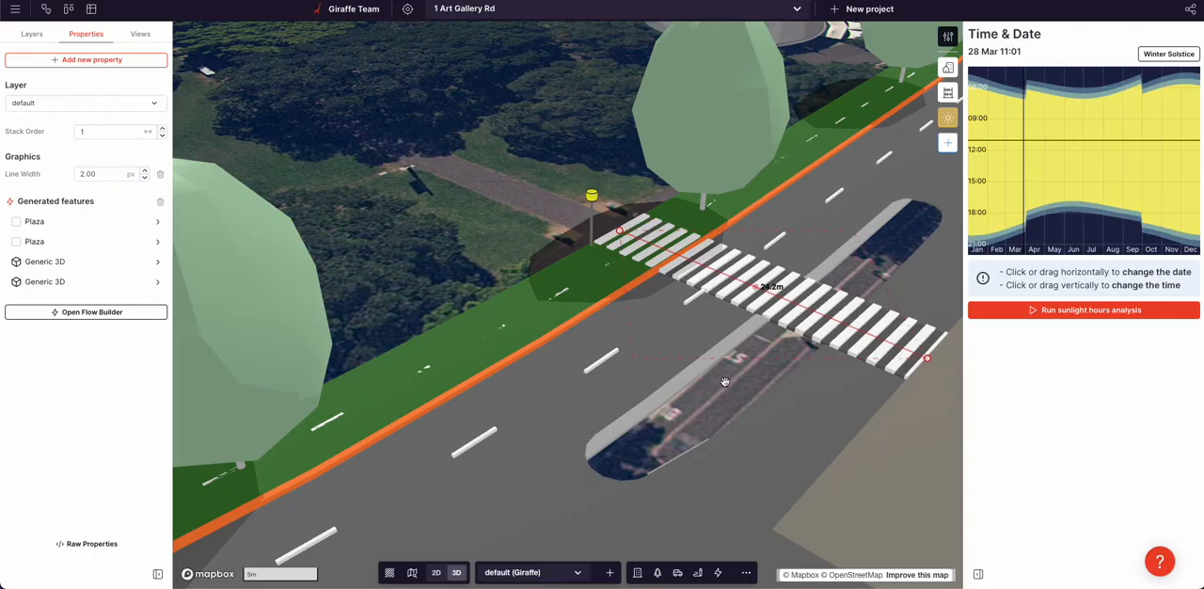
Move the lamp's Along Point position to 27% of the offset line so it stands beside the kerb
left_click(78, 285)
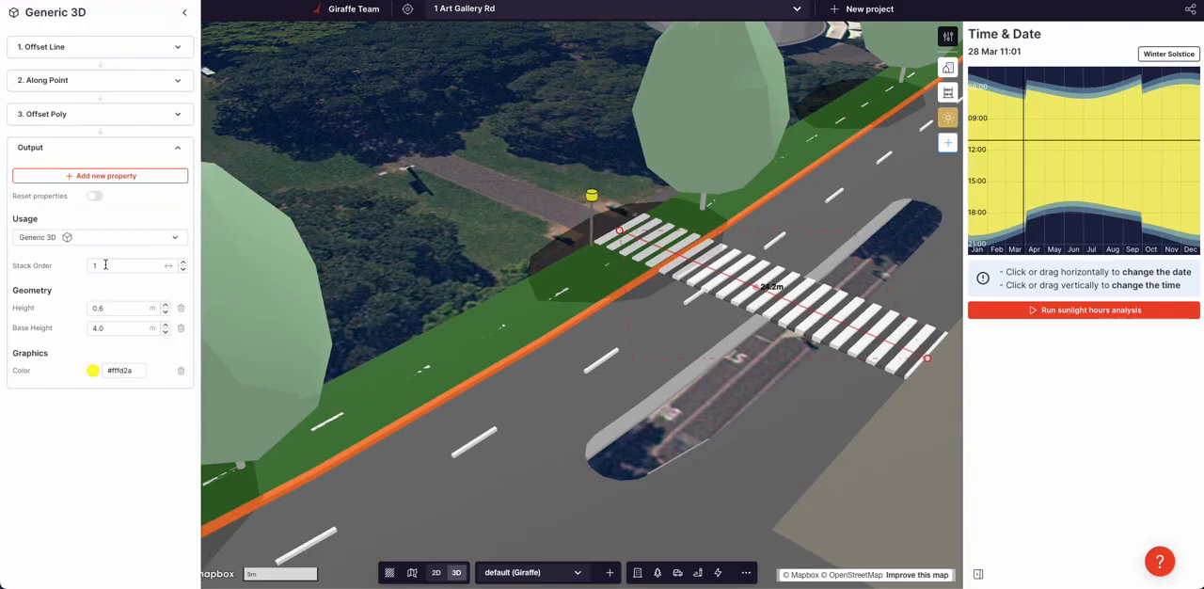
left_click(77, 82)
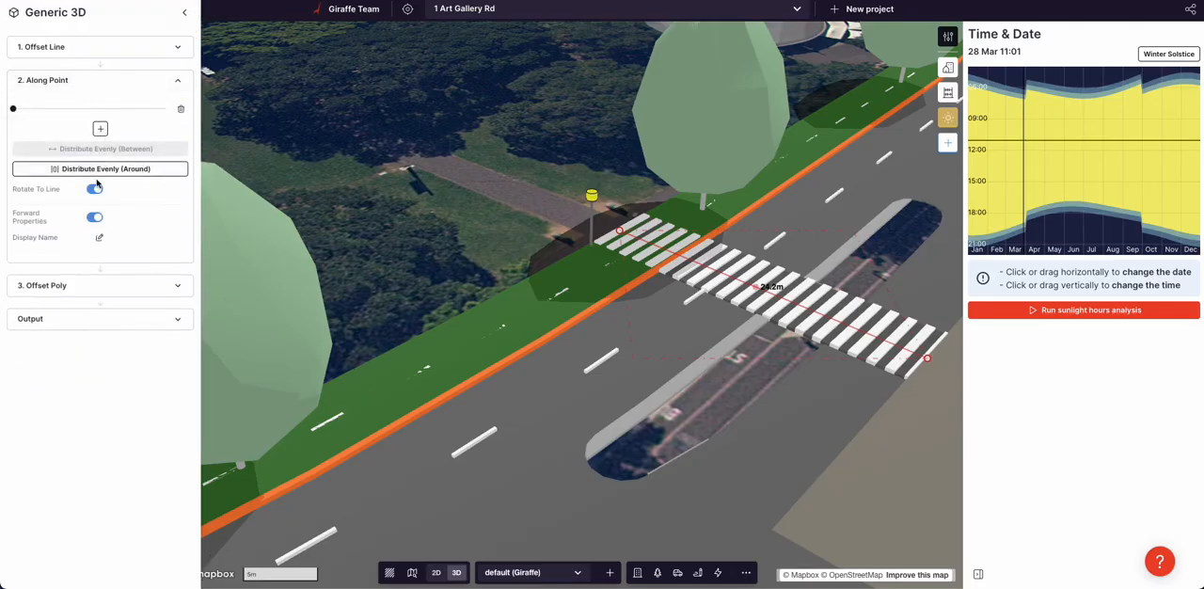
left_click_drag(13, 109, 53, 111)
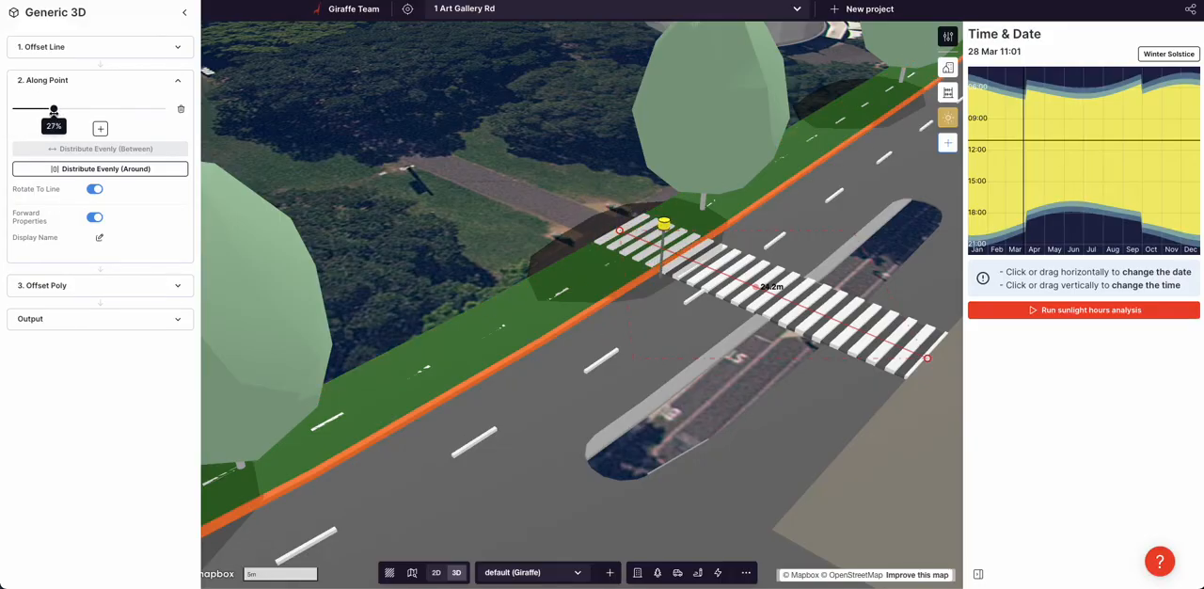
left_click(435, 223)
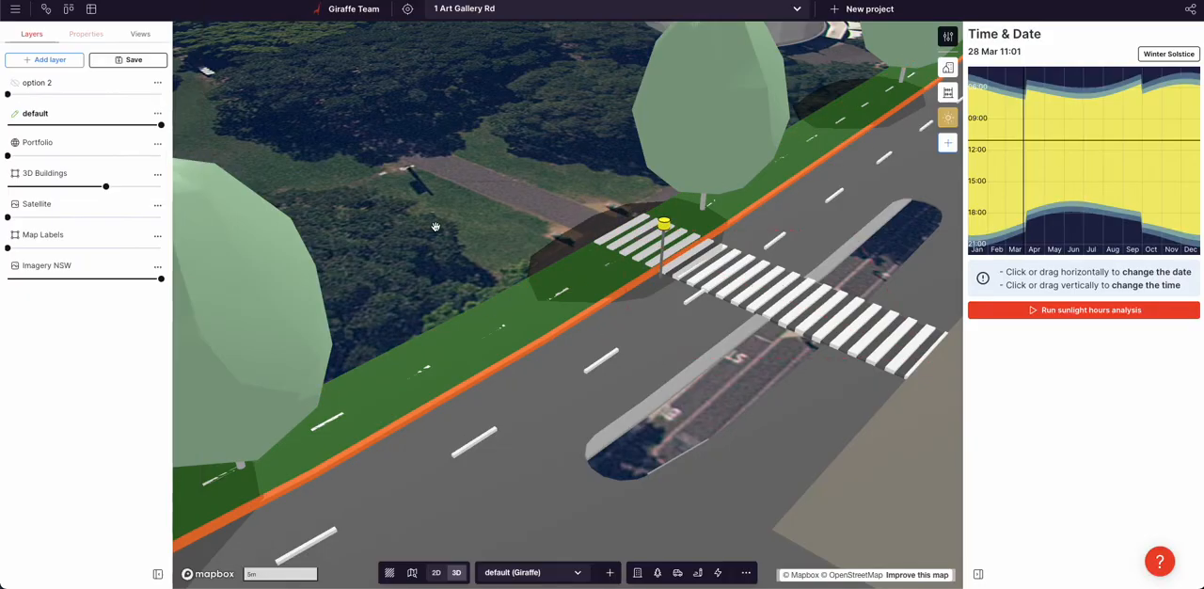
Reopen the crossing's flow and duplicate the entire Offset Line branch that generates the lamp
left_click(735, 283)
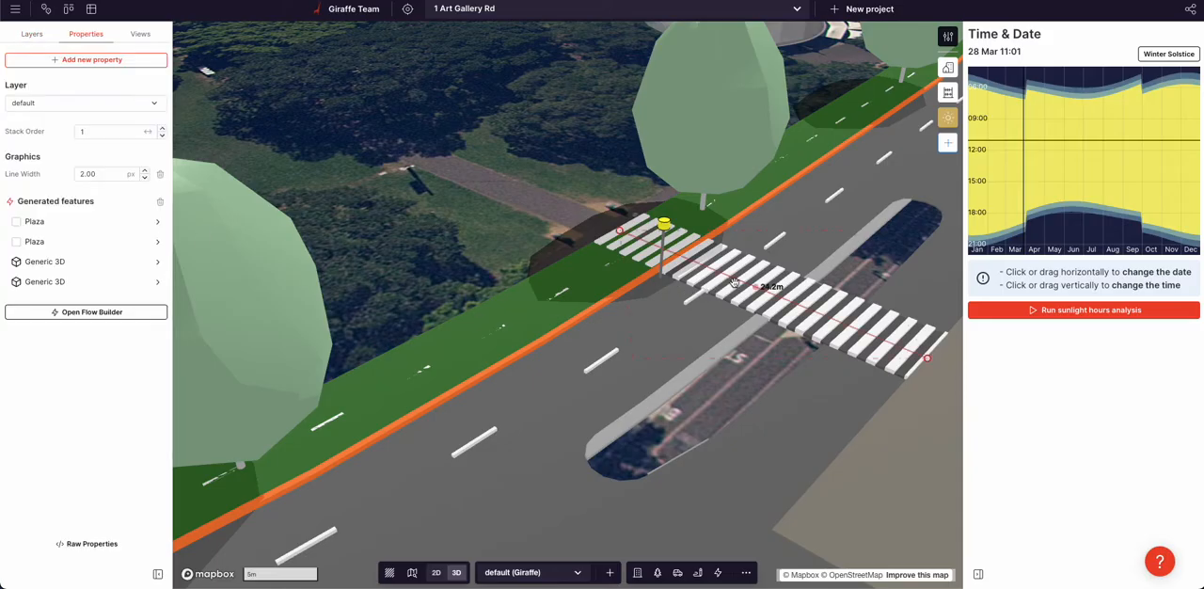
left_click(83, 311)
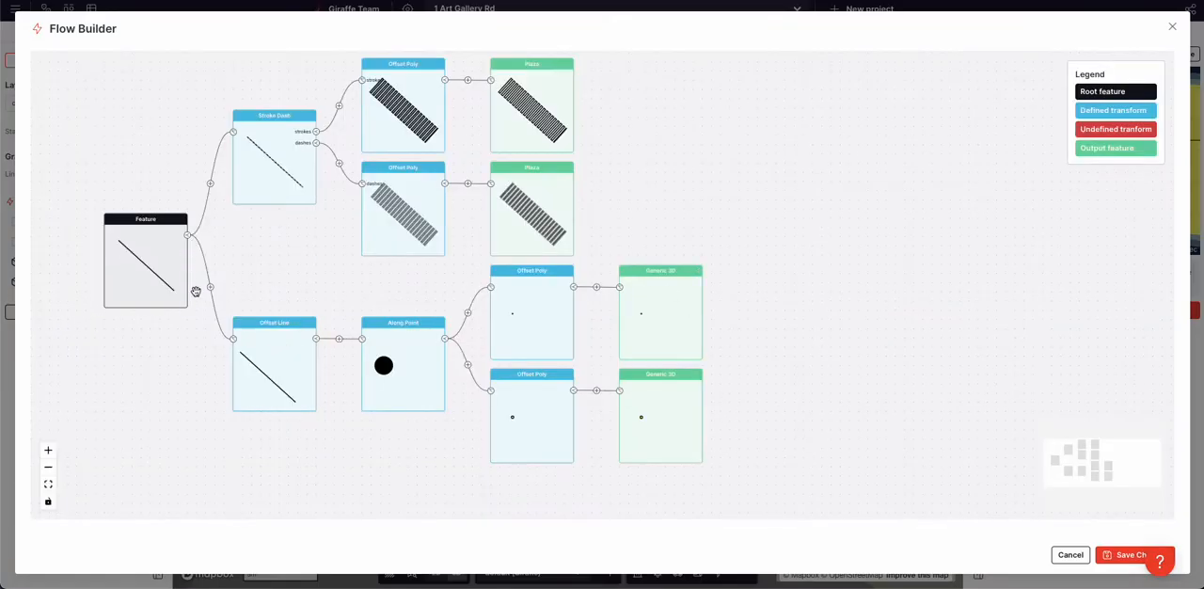
left_click(235, 339)
left_click_drag(313, 495, 283, 245)
Move the duplicated branch's Along Point position close to the far end of the line
left_click(359, 329)
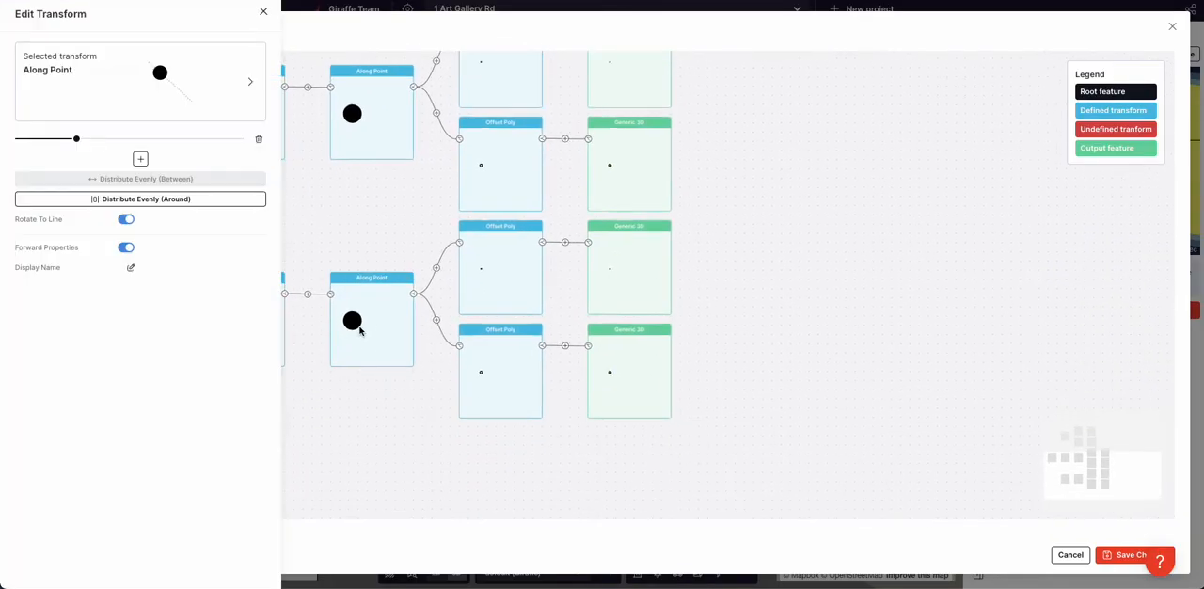
left_click_drag(76, 138, 225, 139)
left_click(360, 204)
Set the duplicated Offset Line's direction to Right and save the crossing's flow
left_click(235, 313)
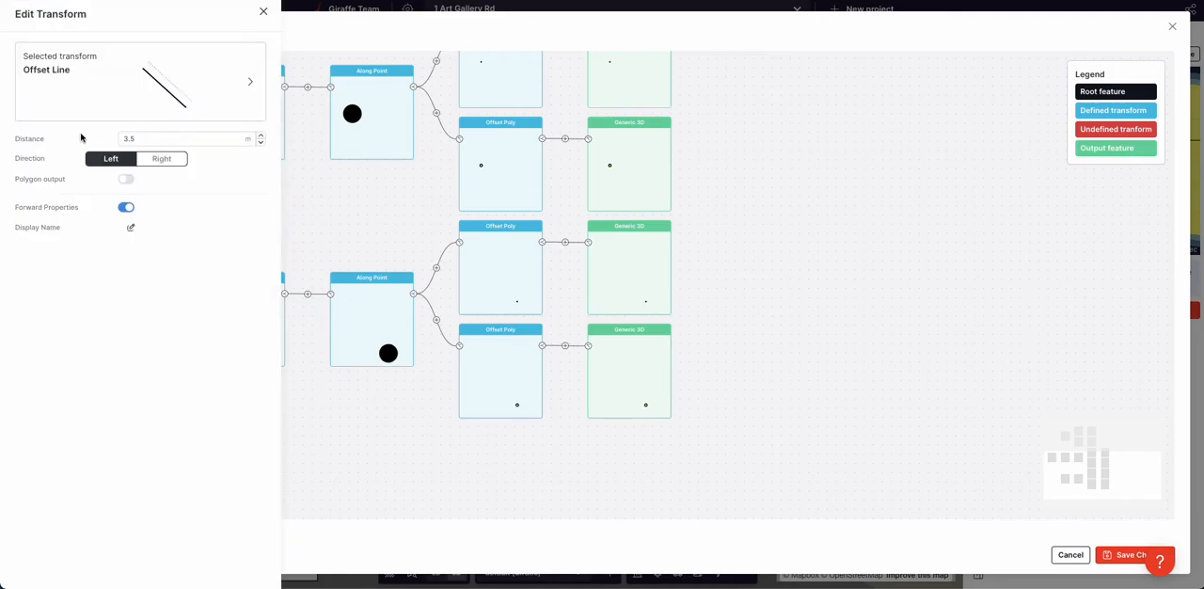
left_click(156, 160)
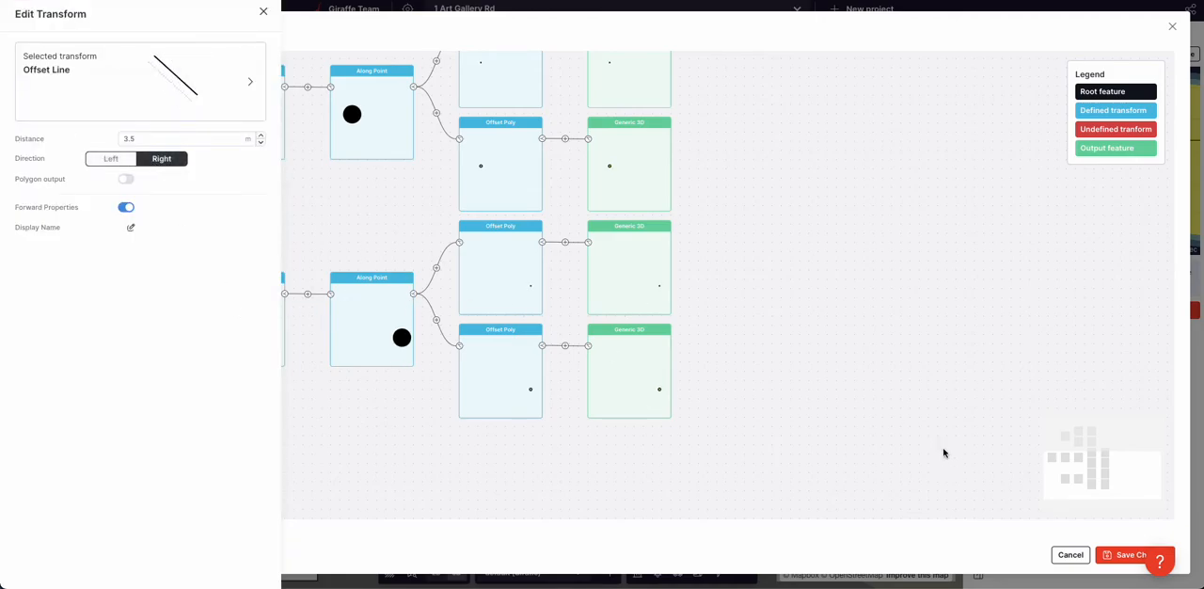
left_click(1124, 555)
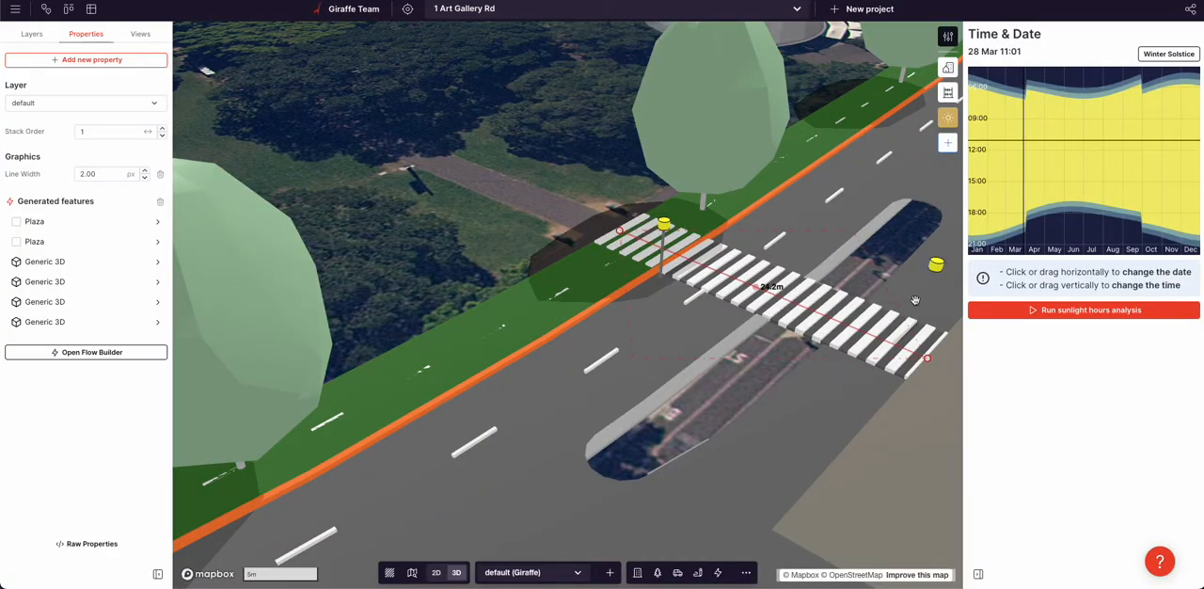
Reopen the crossing's flow, set the duplicated lamp pole's Generic 3D output color to #dbdbdb and save the flow
right_click_drag(874, 288, 783, 255)
left_click_drag(395, 427, 500, 360)
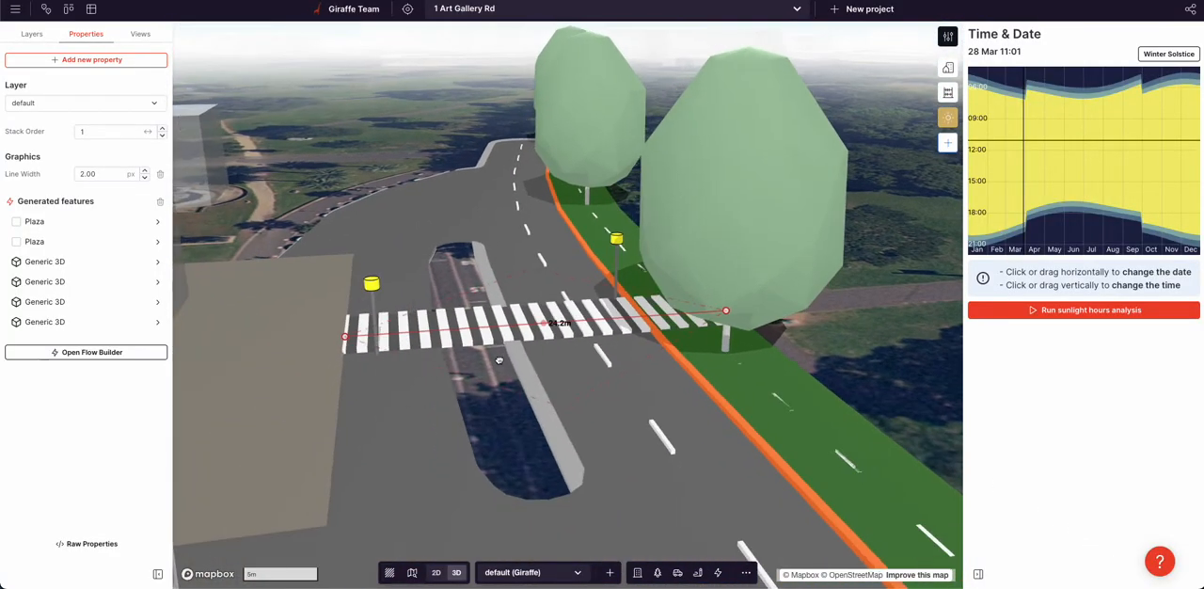
right_click_drag(522, 365, 436, 338)
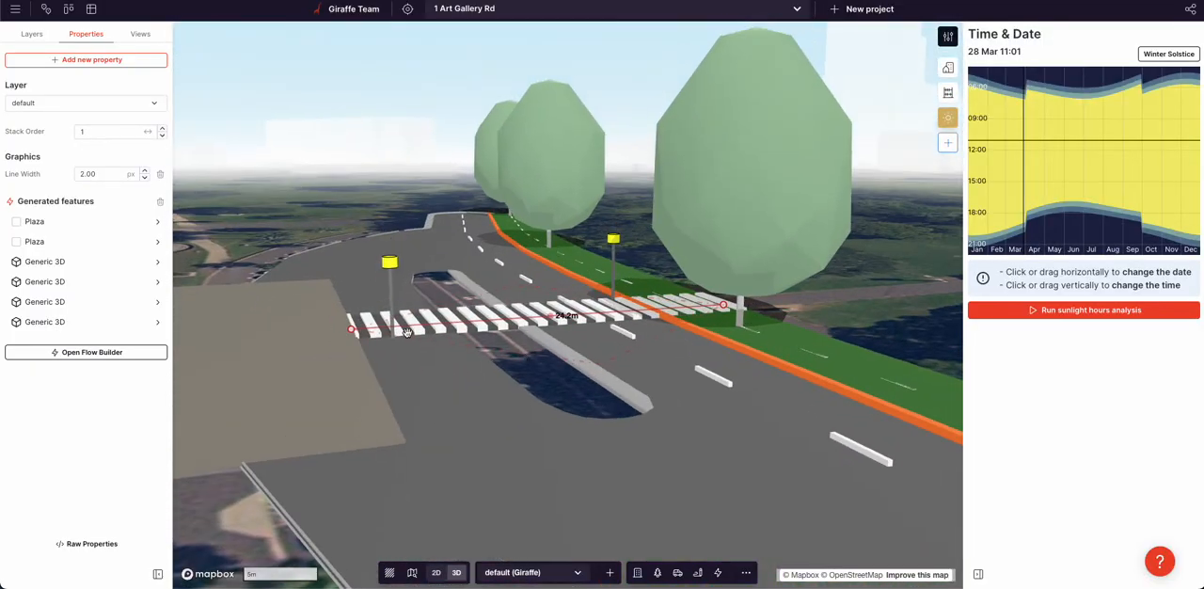
left_click(58, 352)
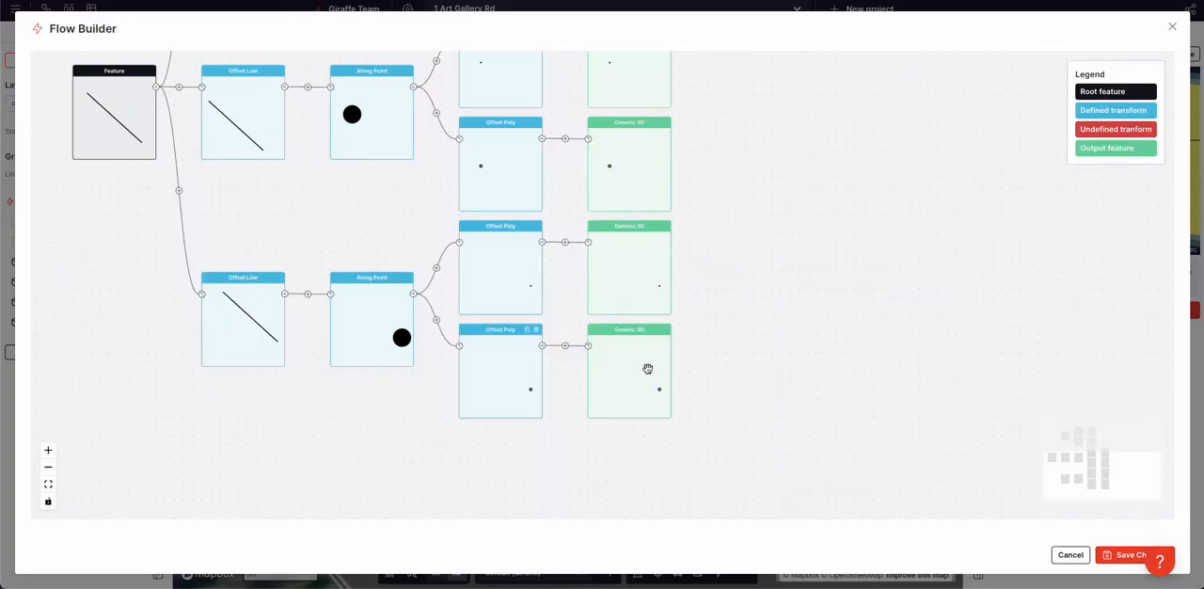
left_click(615, 279)
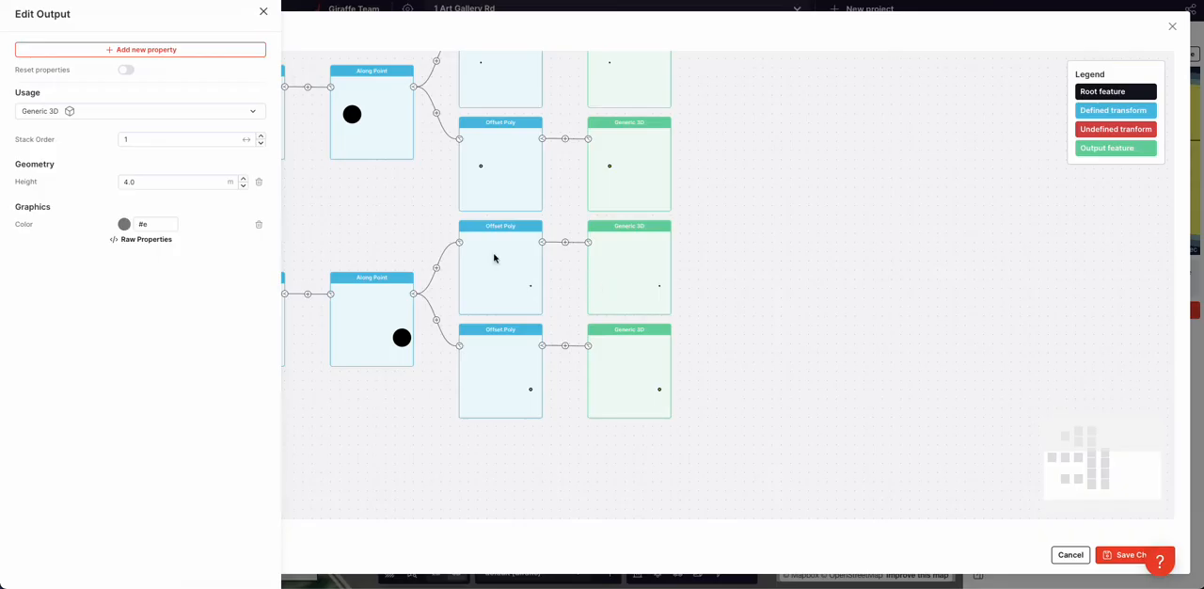
left_click(124, 225)
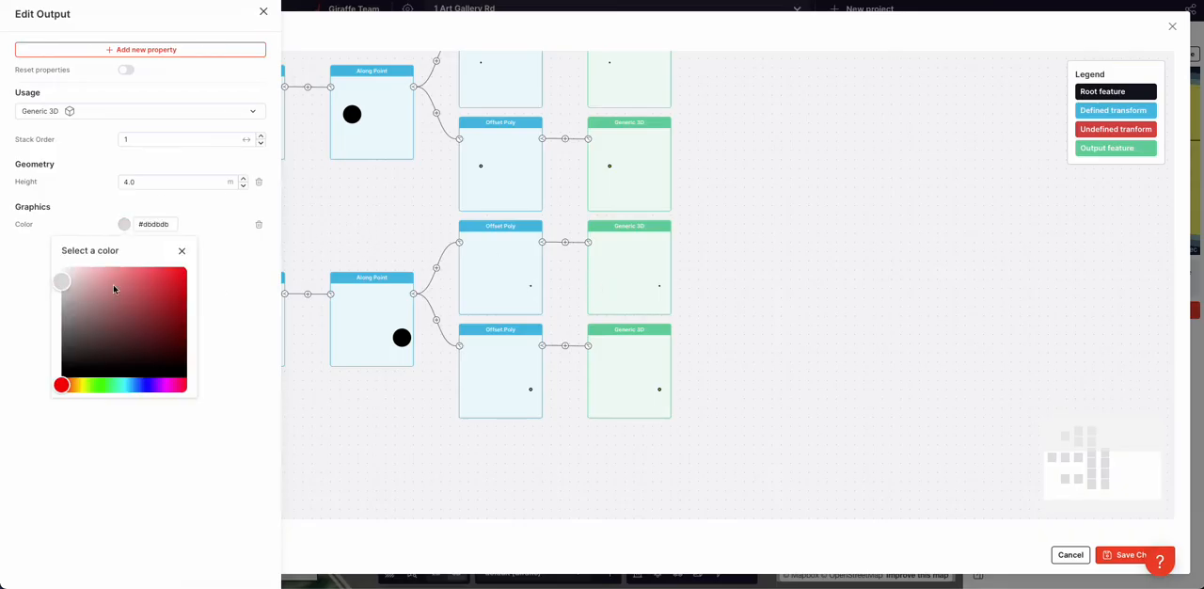
double_click(147, 226)
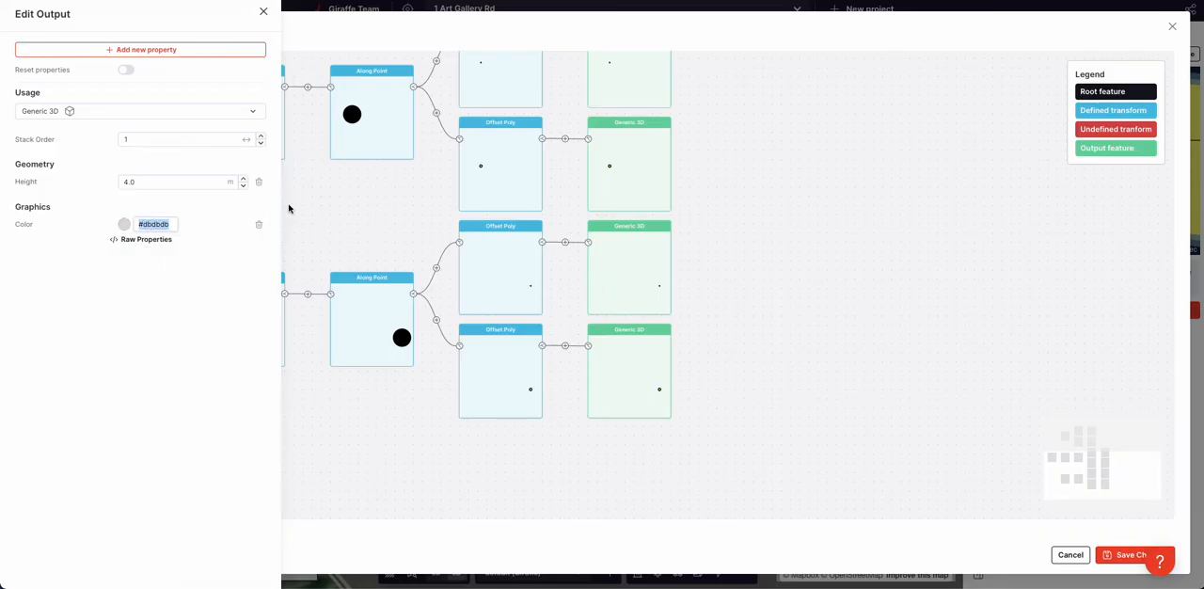
type("#e")
key("ctrl+z")
left_click(1125, 555)
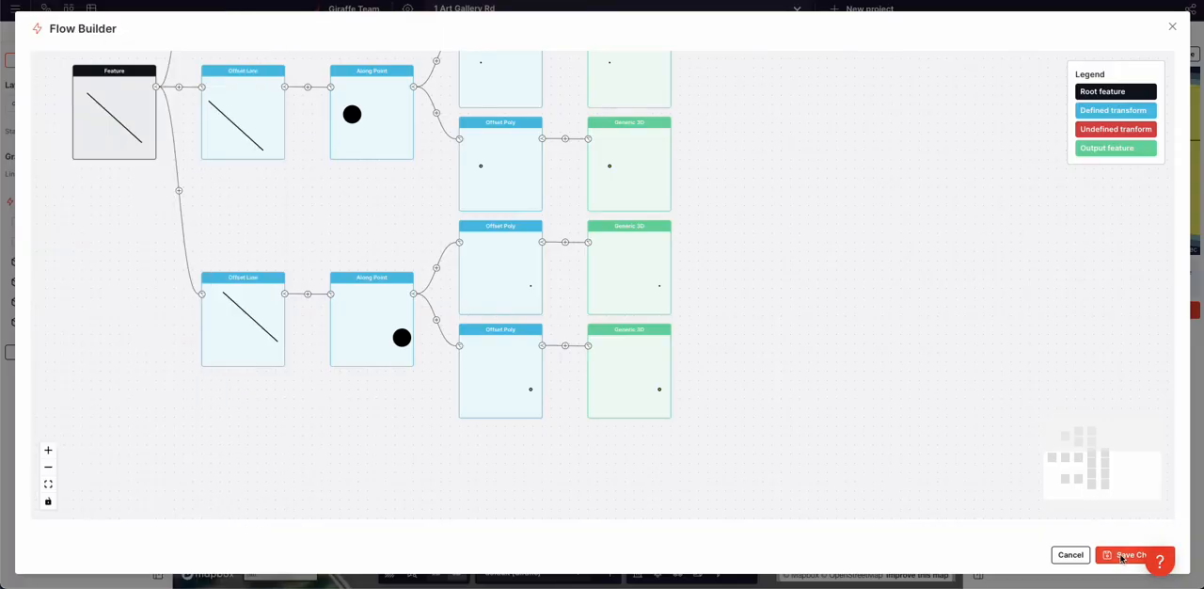
Nudge the main road's centreline vertex beside the zebra crossing and slightly shift the crossing's plaza-side endpoint
left_click(904, 309)
right_click_drag(912, 307, 749, 331)
scroll(748, 330, "down", 10)
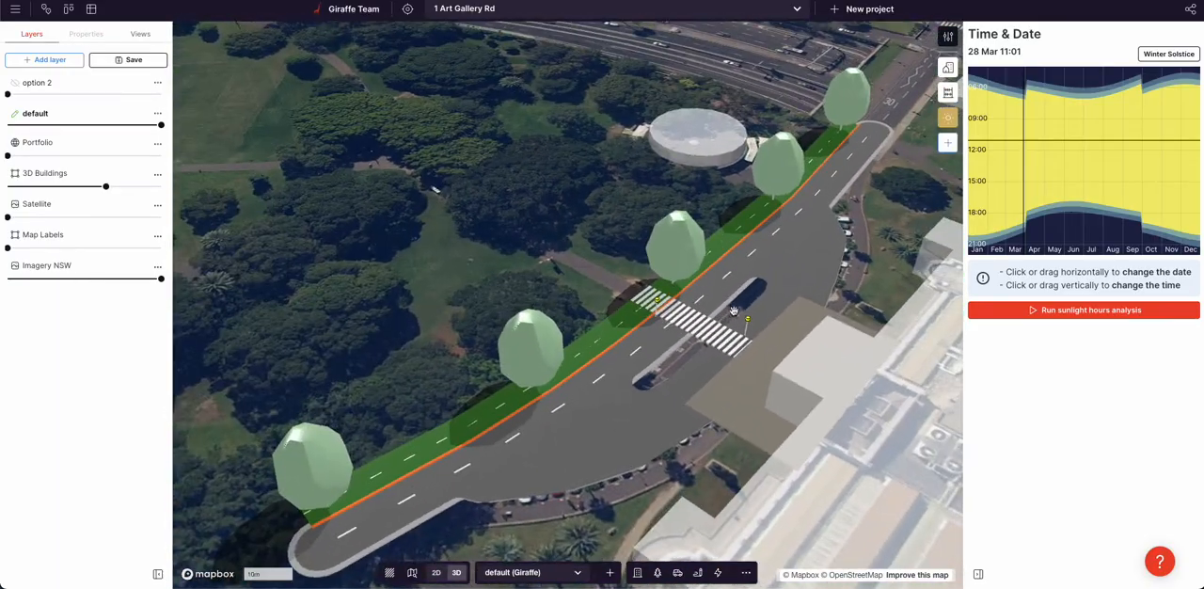
right_click_drag(616, 351, 610, 289)
scroll(647, 311, "up", 2)
scroll(685, 302, "up", 5)
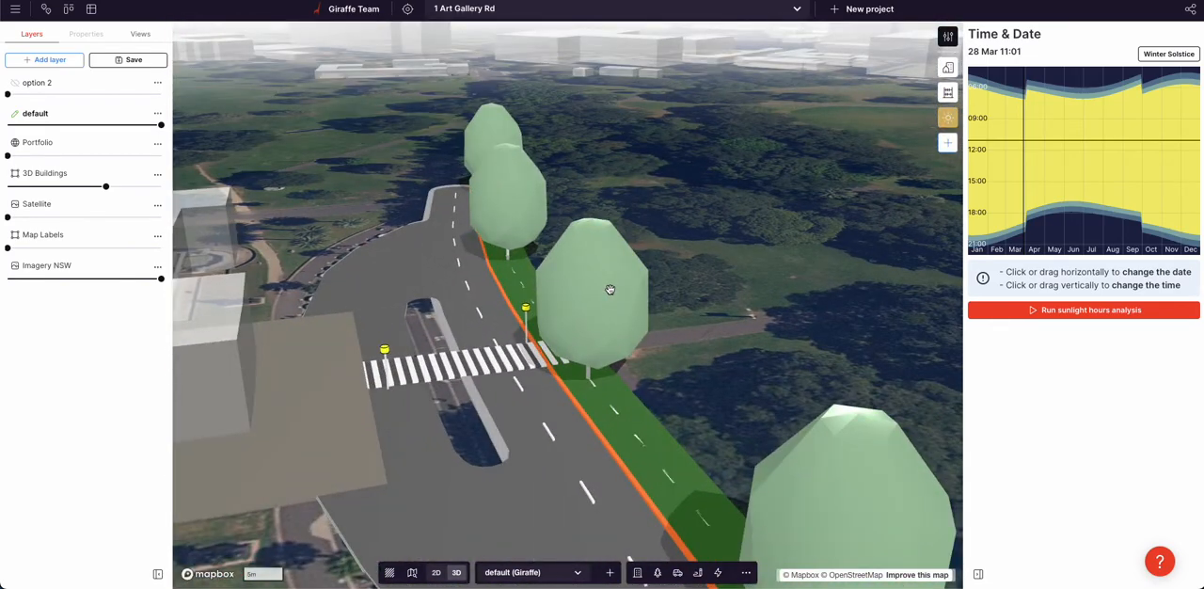
left_click(618, 410)
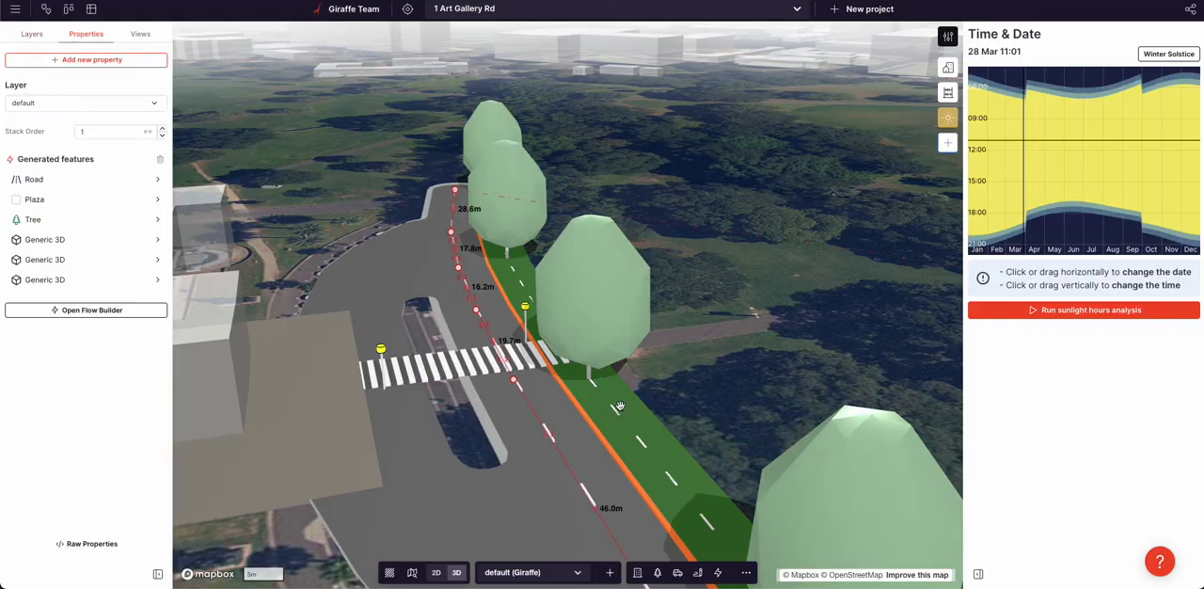
left_click_drag(514, 380, 529, 409)
left_click(419, 367)
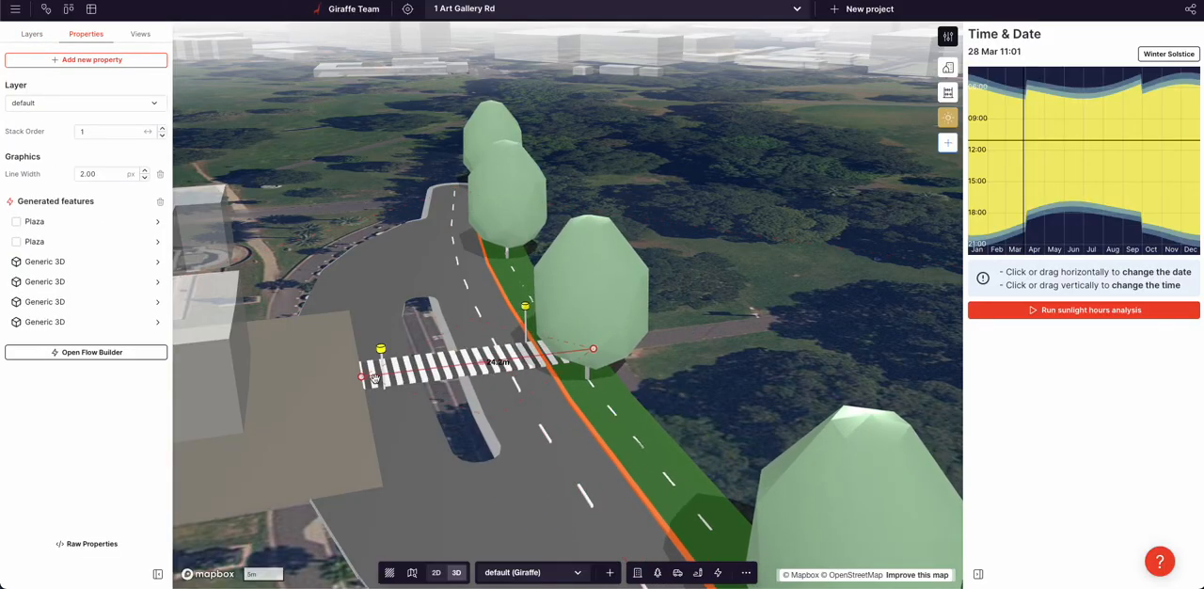
mouse_move(374, 380)
left_mouse_down()
mouse_move(433, 379)
mouse_move(369, 381)
left_mouse_up()
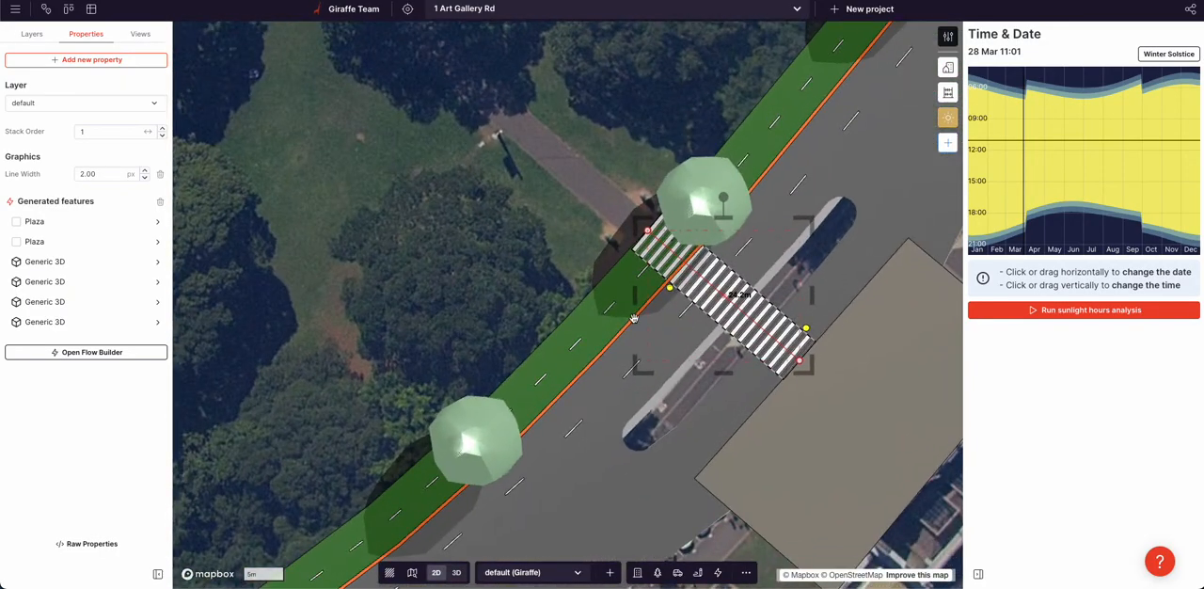
Duplicate the zebra crossing, place the copy across the road's southwest end and shorten it to fit the road there
scroll(659, 310, "down", 4)
key("ctrl+c")
key("ctrl+v")
left_click_drag(674, 287, 482, 468)
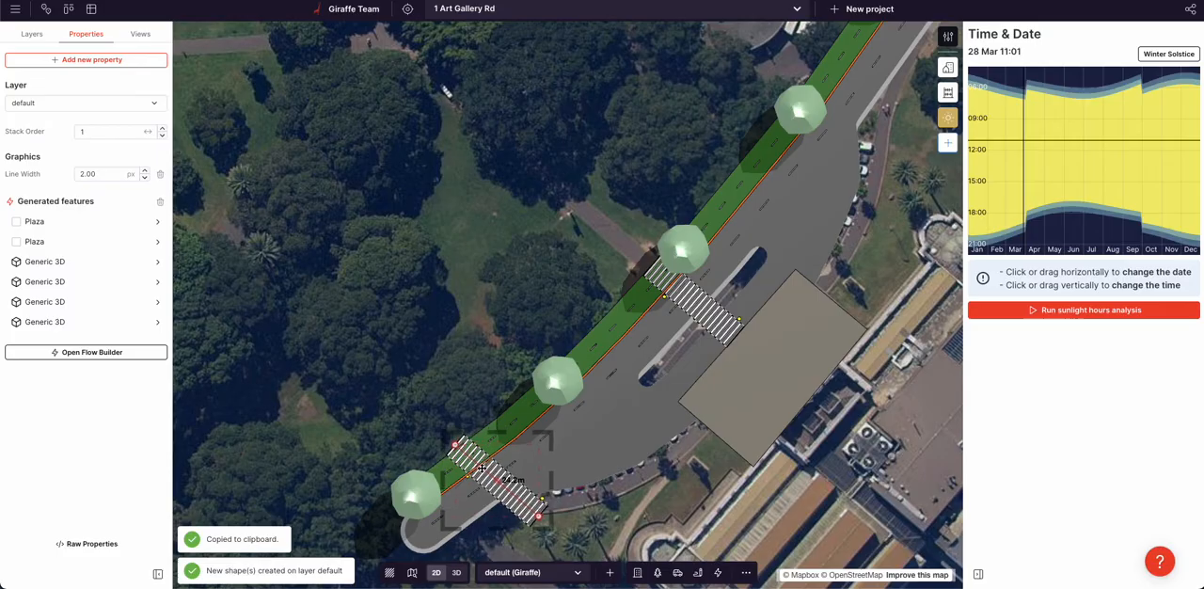
left_click_drag(540, 519, 508, 518)
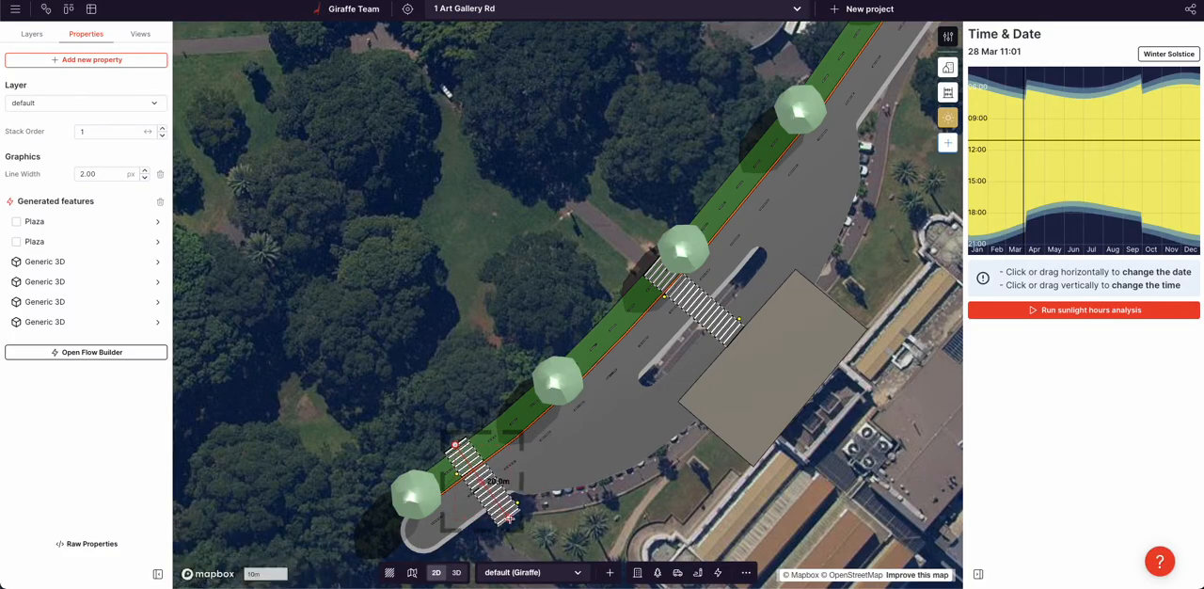
left_click_drag(499, 506, 468, 523)
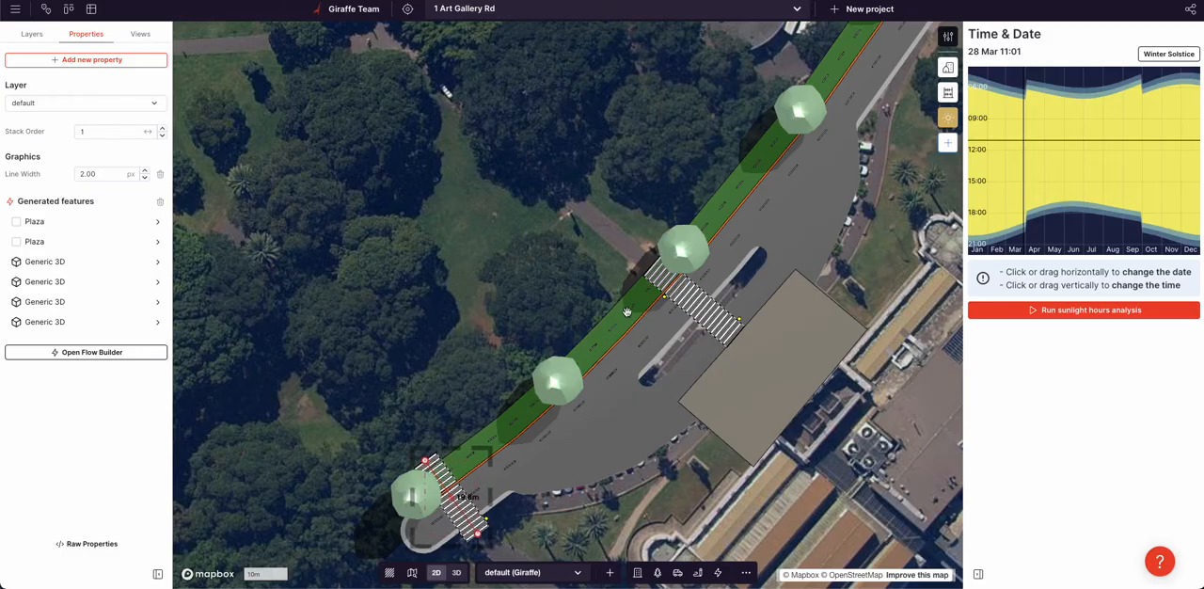
Duplicate the shortened crossing, place the copy across the road's northeast end and adjust its endpoint, returning to the 3D view
key("ctrl+c")
key("ctrl+v")
left_click_drag(441, 477, 848, 61)
left_click_drag(886, 118, 889, 93)
right_click_drag(915, 331, 585, 263)
scroll(479, 294, "up", 5)
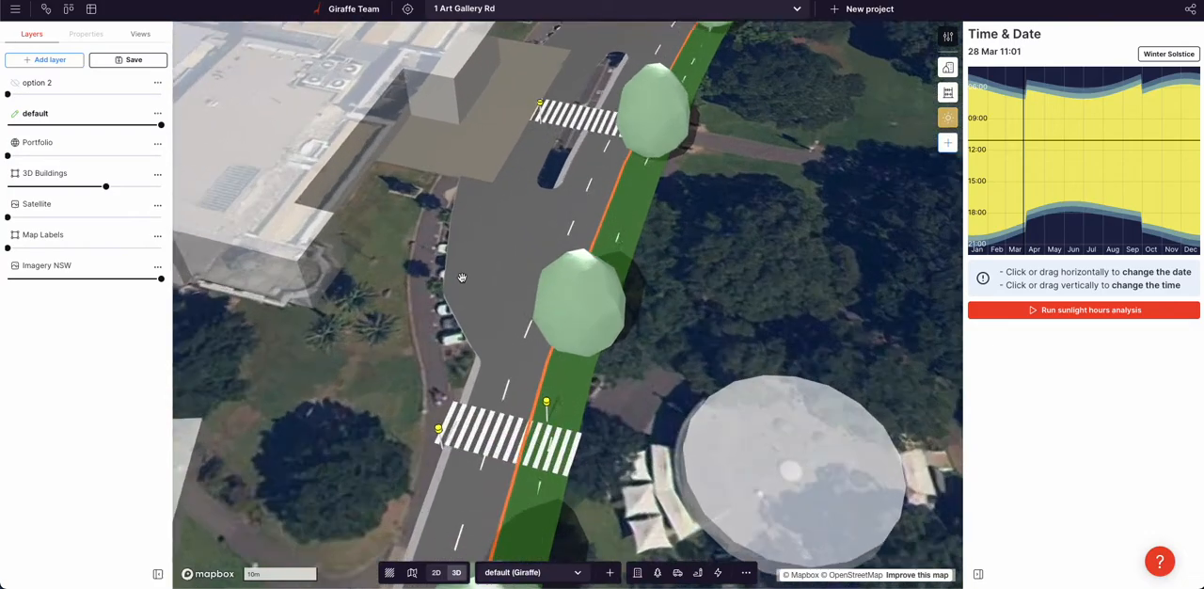
Extend the 12 m plaza-side road's end toward the northeast crossing and add and shift centreline vertices to smooth its curve
left_click(499, 244)
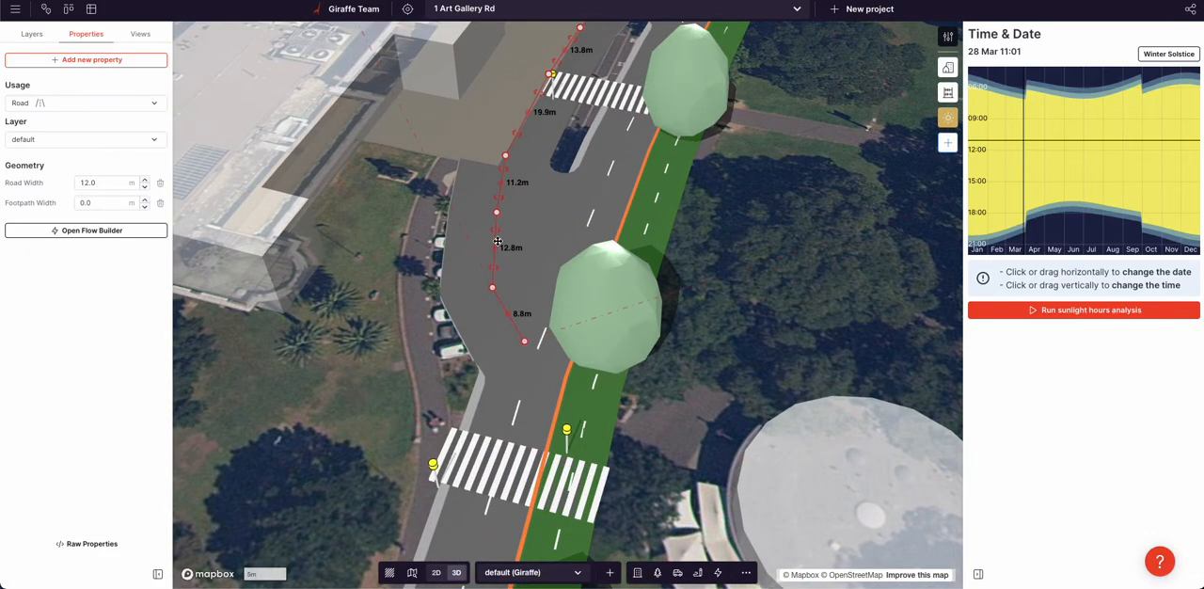
left_click_drag(508, 315, 527, 395)
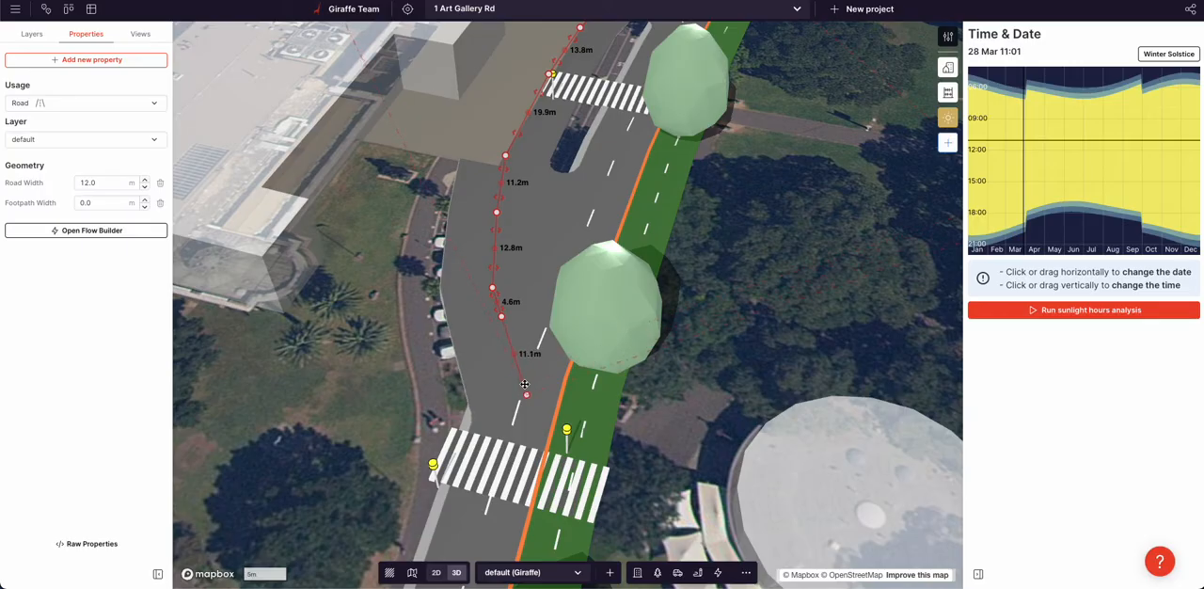
left_click_drag(495, 248, 494, 208)
left_click(420, 202)
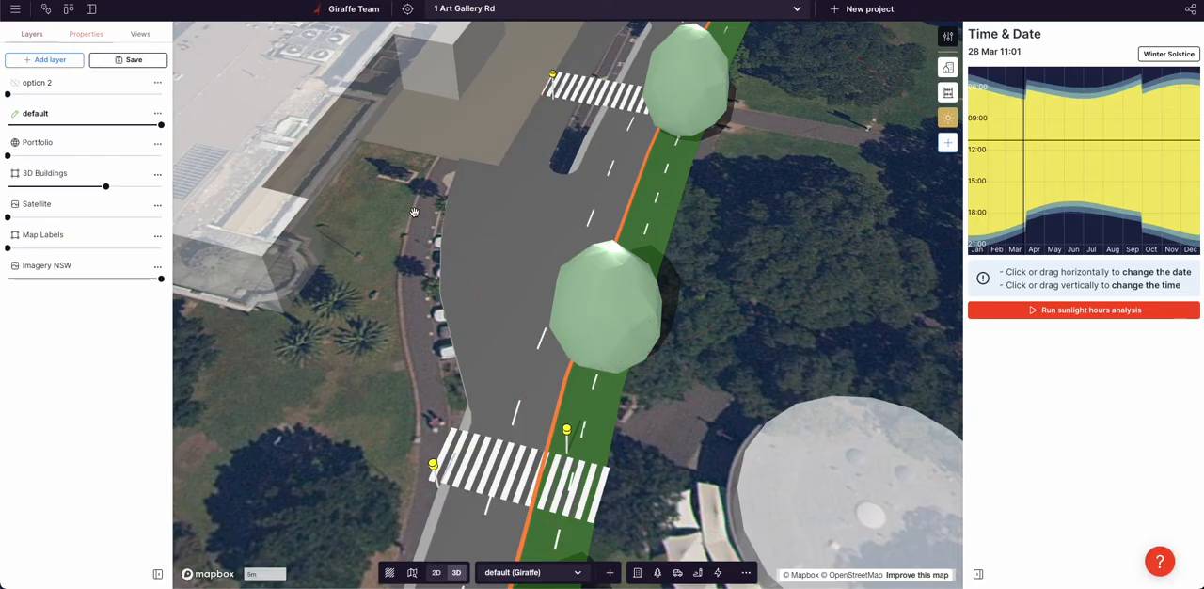
left_click(497, 308)
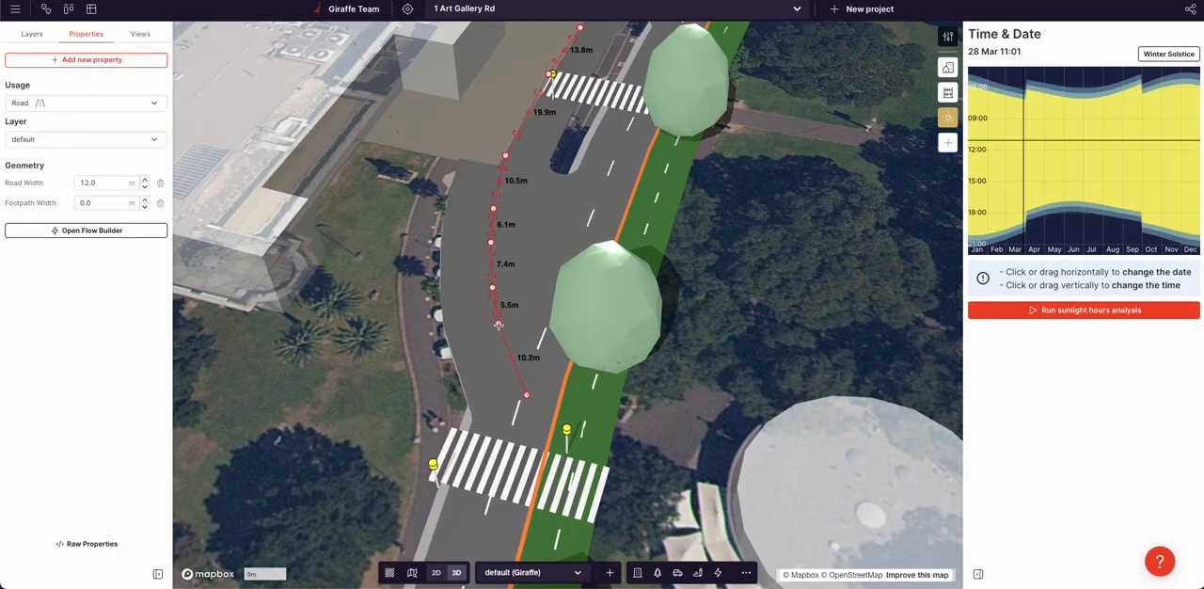